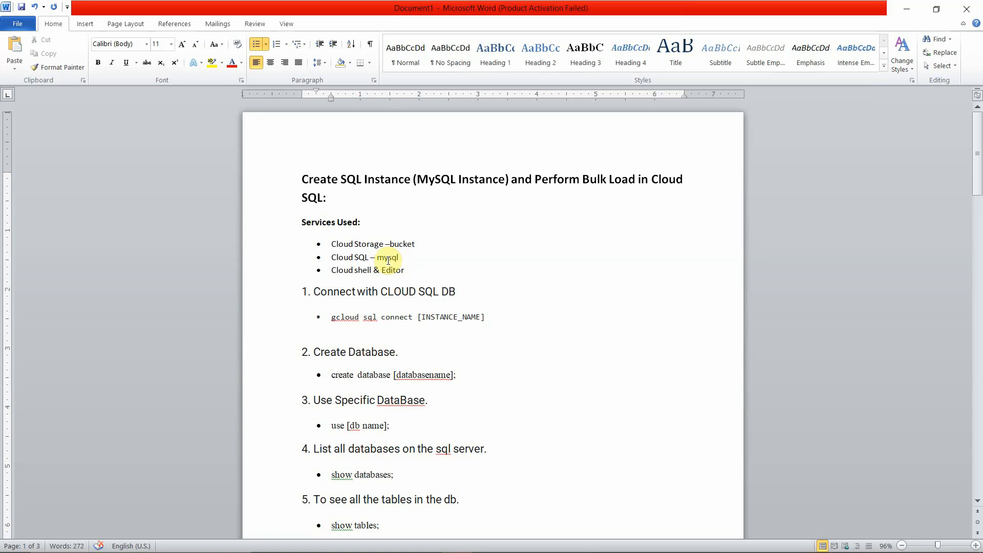
Switch to the Google Cloud console in the browser, close the Cloud Storage page and open the SQL instances page.
key(alt+Tab)
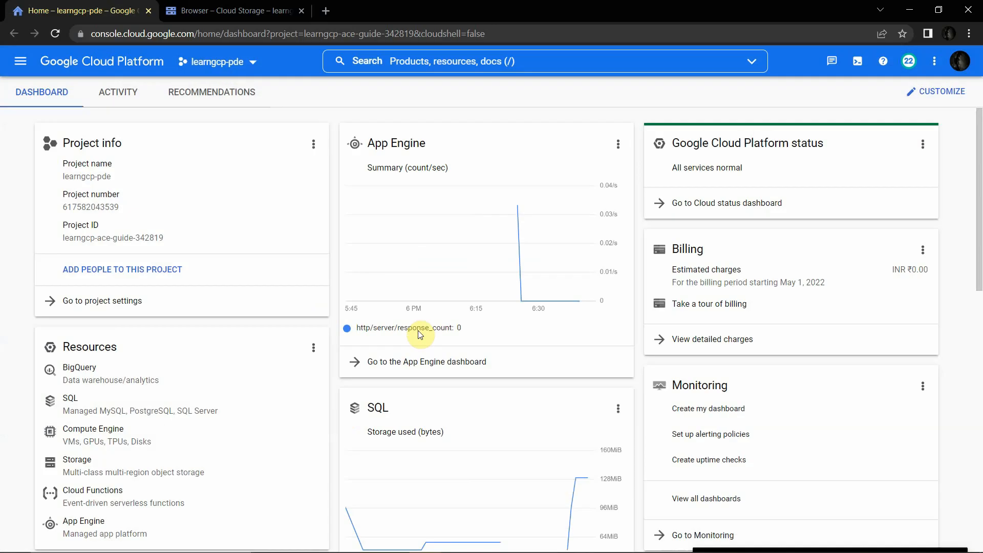
click(301, 11)
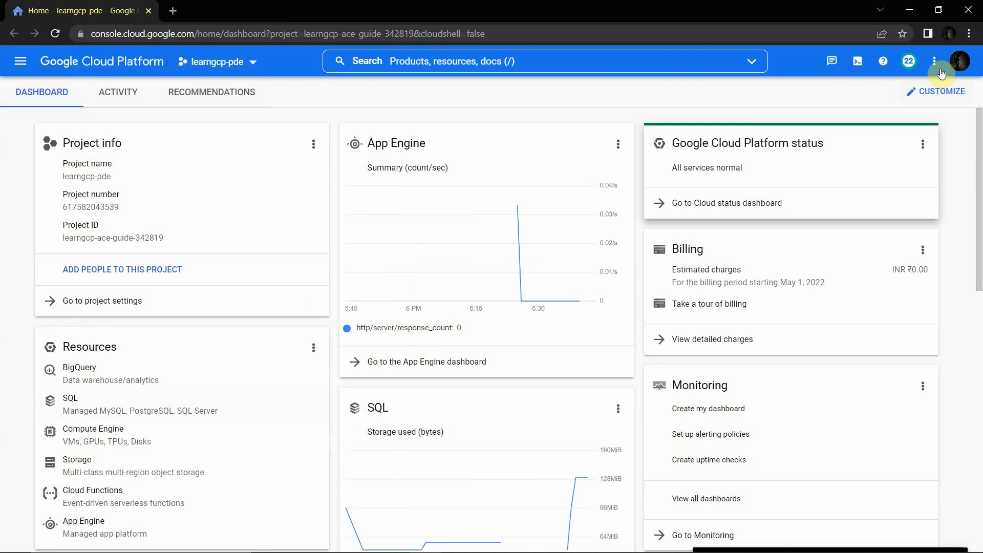
click(20, 61)
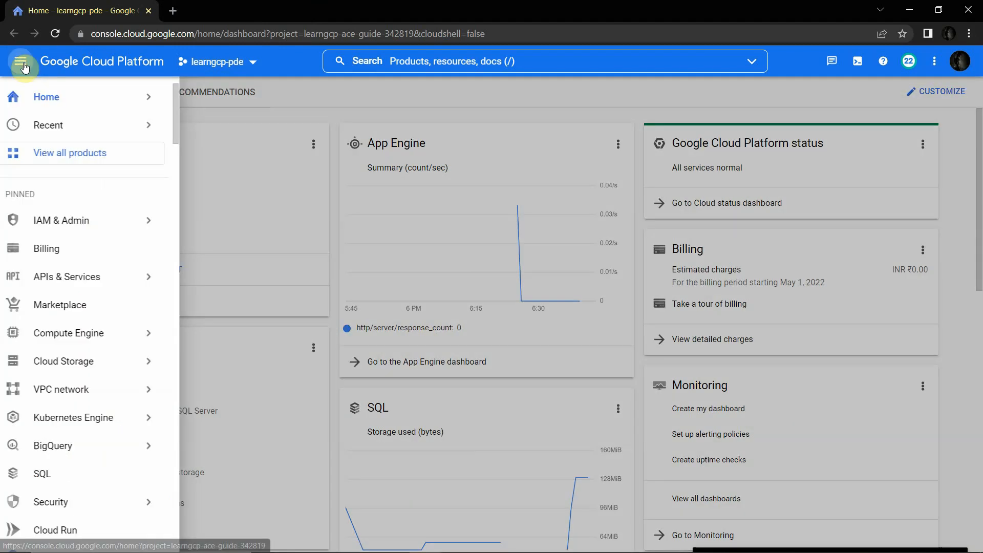
scroll(59, 356, down, 3)
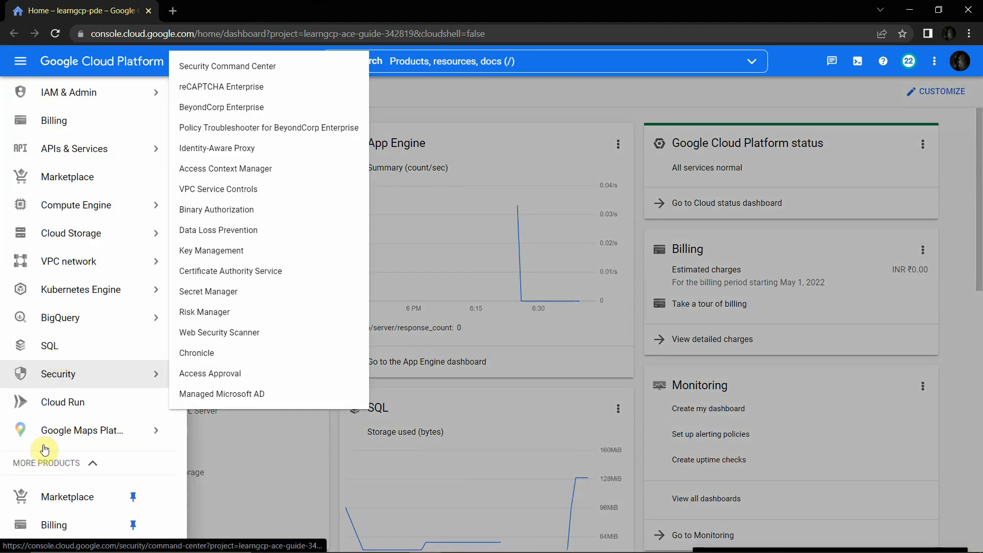
click(46, 352)
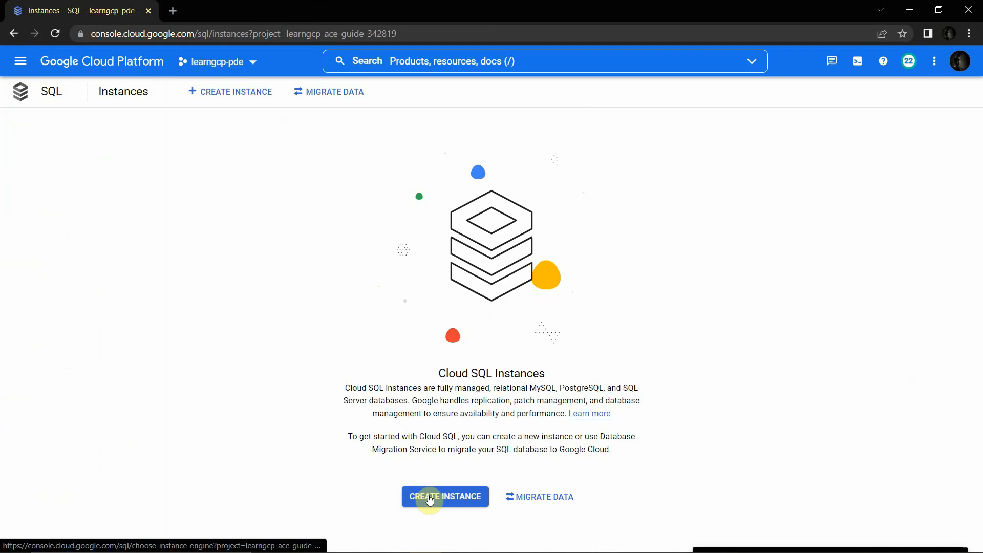
Start creating a Cloud SQL instance with the MySQL engine and set its instance ID to mysqlinst-pde.
click(431, 501)
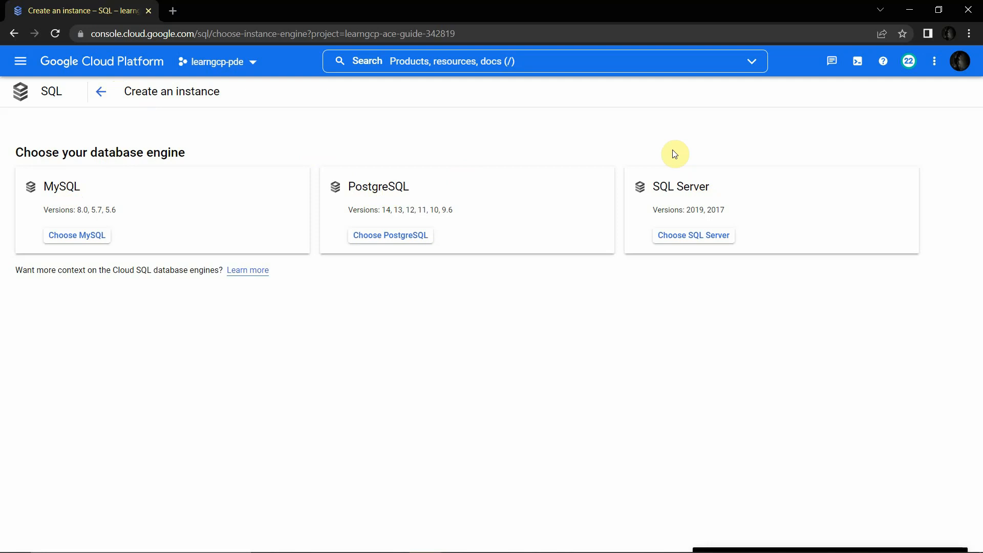
click(77, 236)
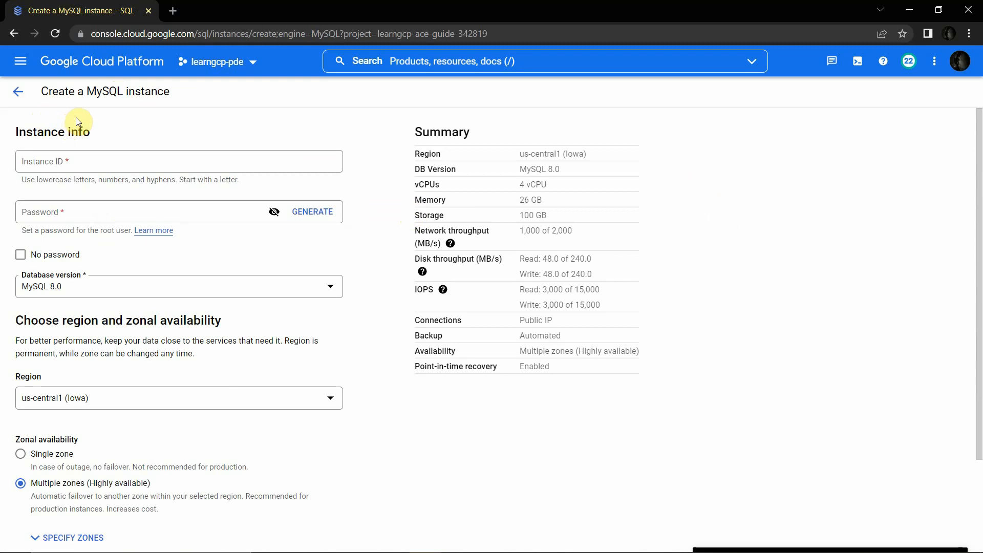
click(74, 168)
text(mysqlinst-pde)
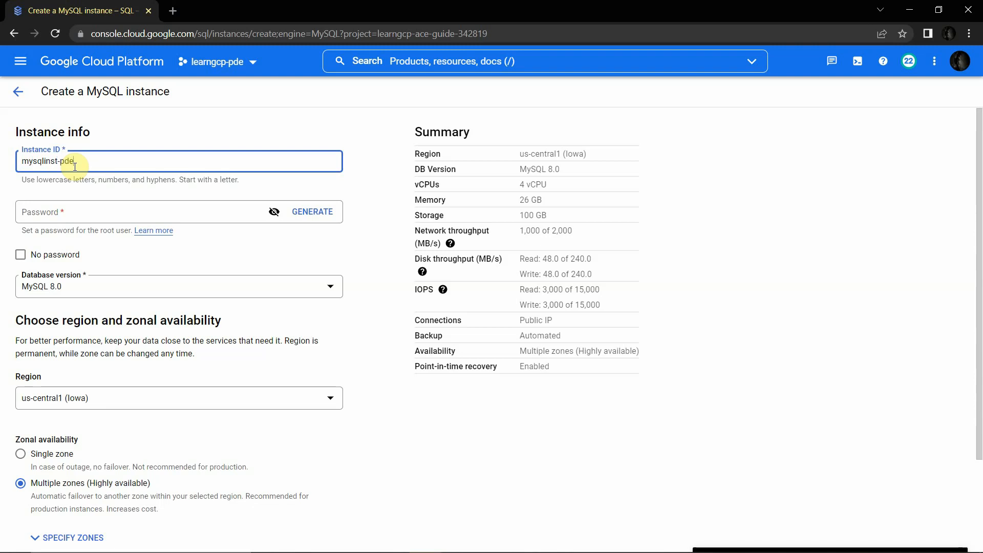
Enter the root user's password for the instance, then reveal it briefly to check it and hide it again.
click(81, 215)
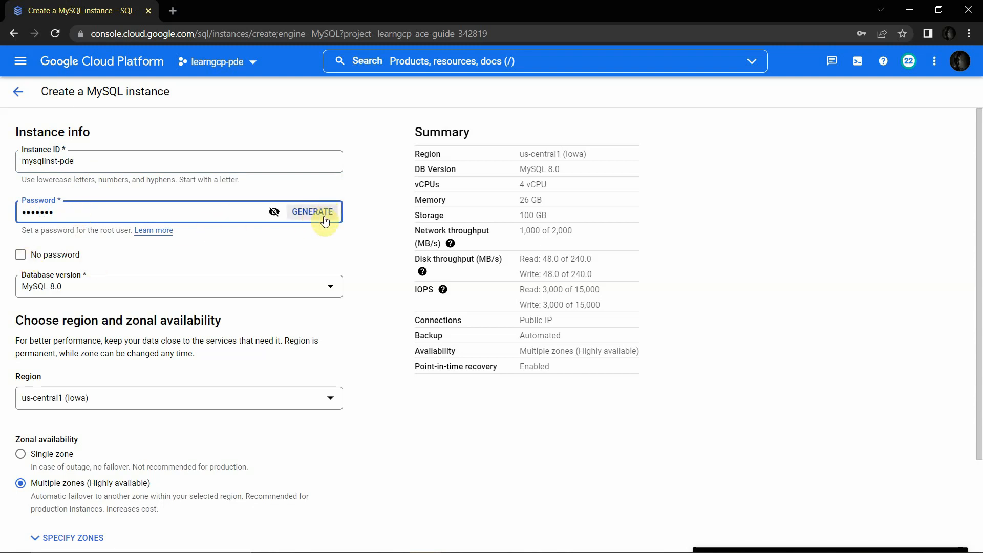
click(273, 213)
click(273, 213)
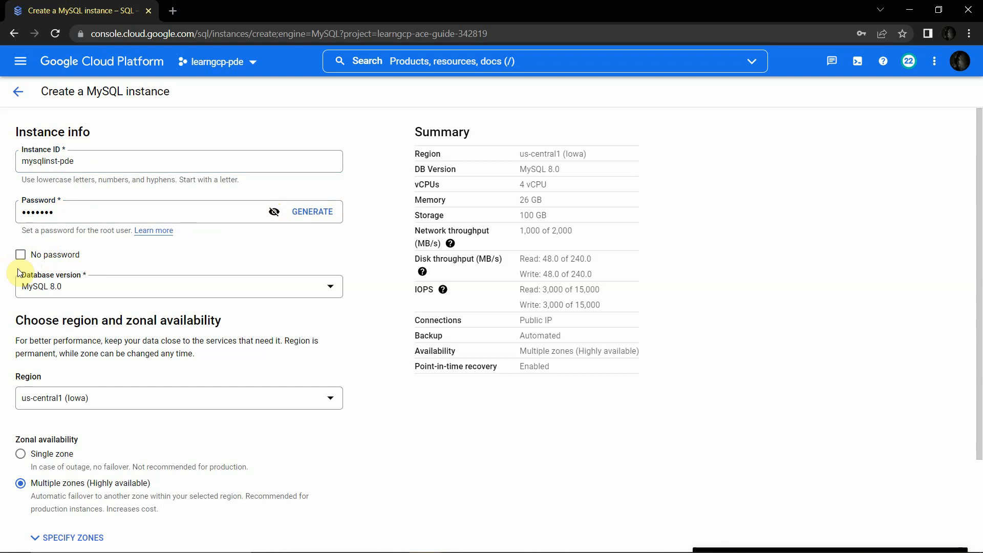
Set the database version to MySQL 5.7 and the region to asia-south1 (Mumbai).
click(161, 286)
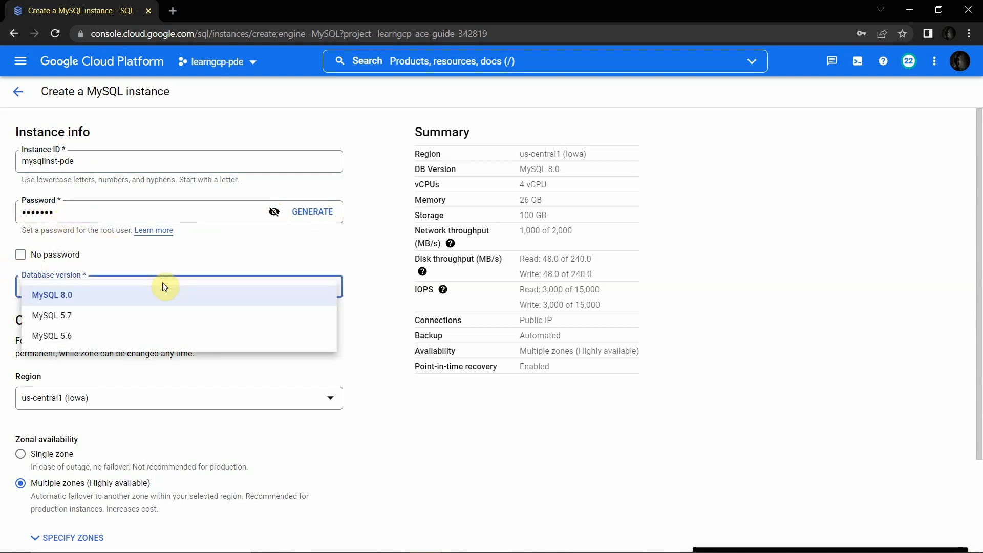
click(66, 318)
scroll(125, 251, down, 2)
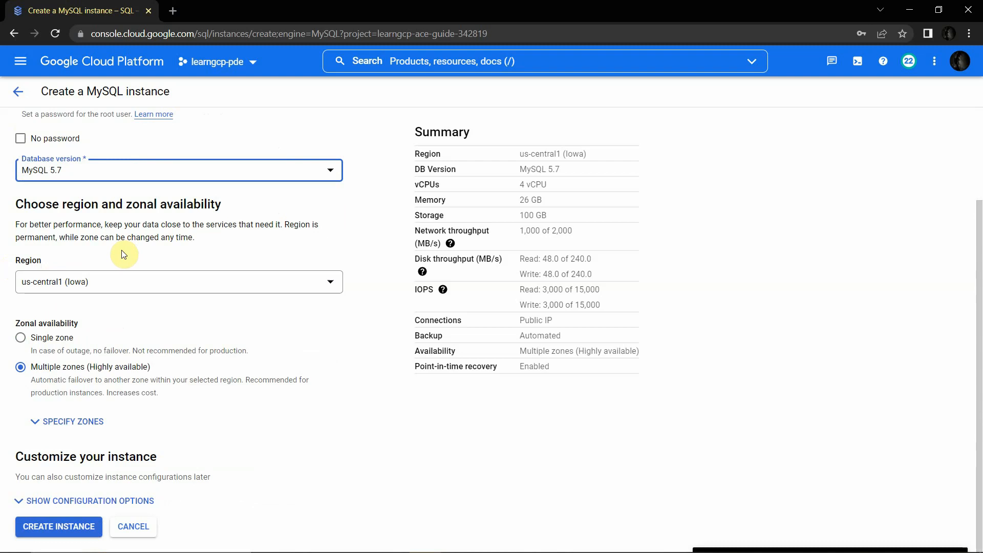
click(83, 282)
scroll(105, 367, up, 3)
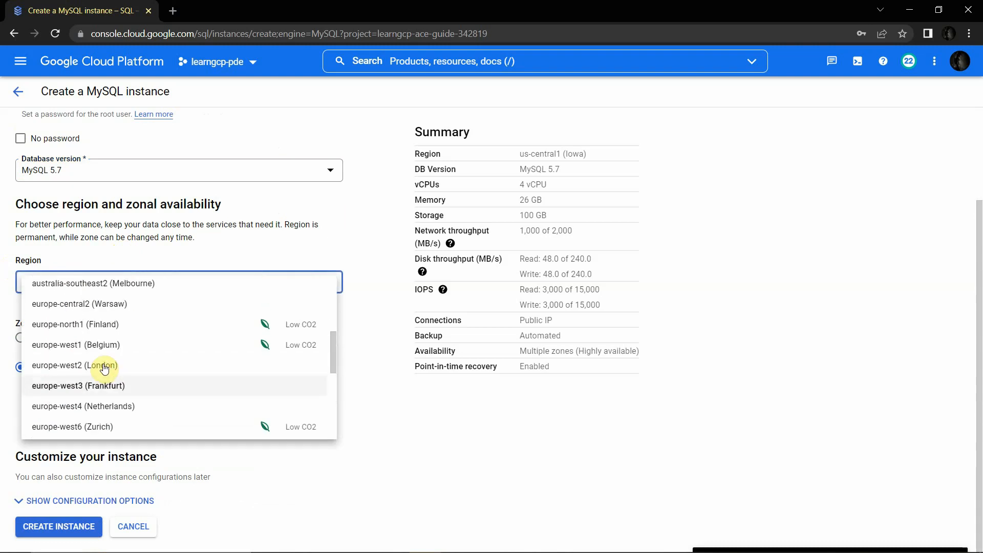
scroll(87, 381, up, 1)
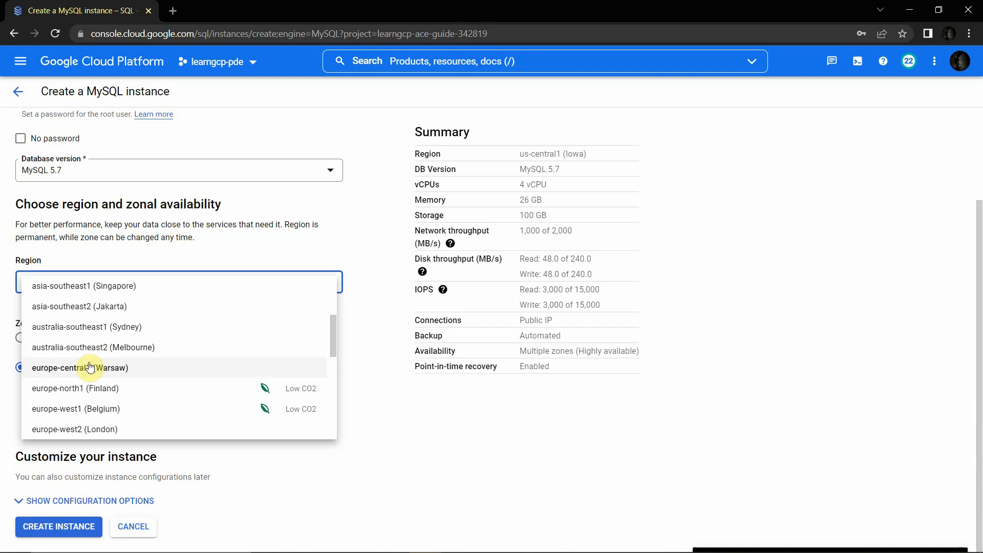
scroll(85, 396, up, 2)
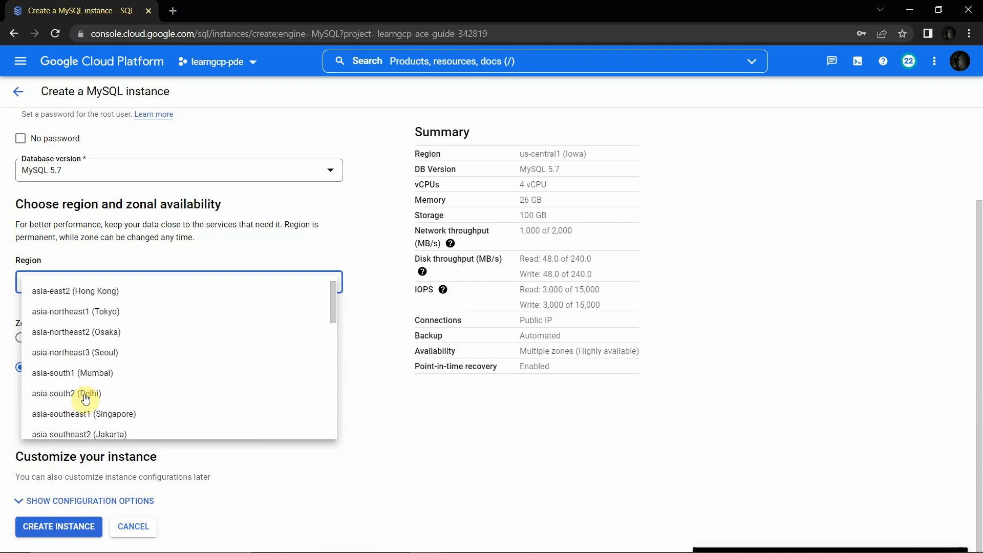
click(76, 373)
Set the zonal availability to Single zone with asia-south1-a as the primary zone.
click(25, 339)
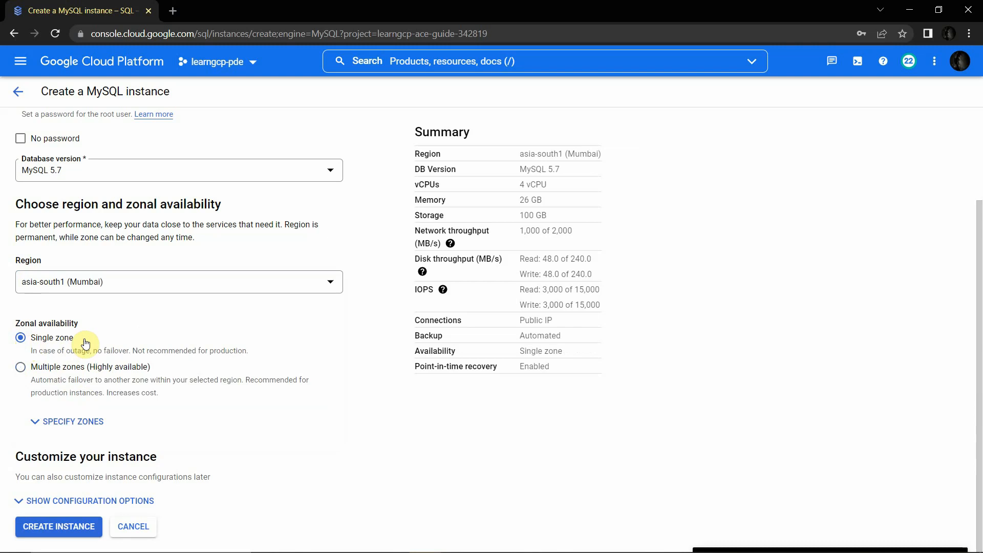
click(72, 421)
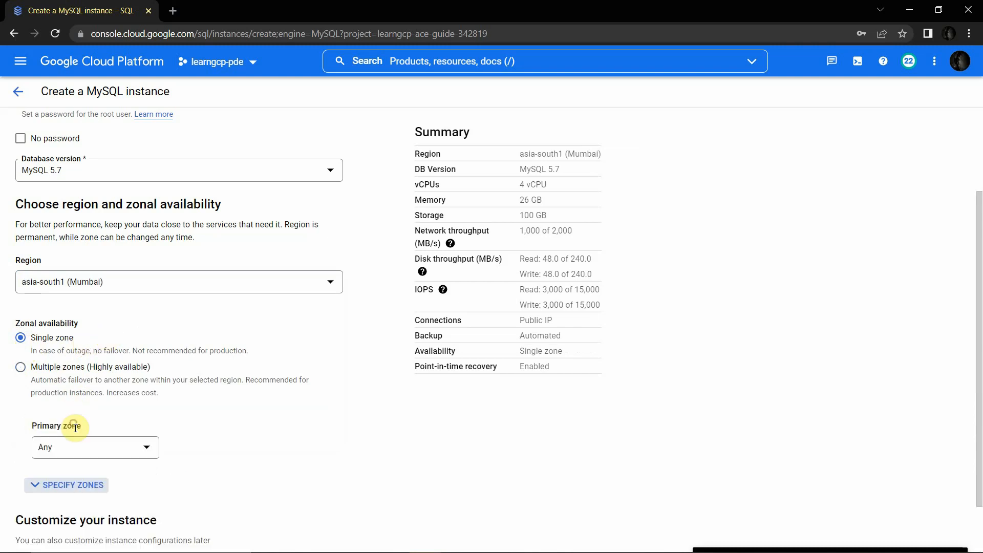
click(99, 448)
click(88, 472)
Show the instance's configuration options and set the machine type to Standard with 1 vCPU, 3.75 GB.
scroll(187, 402, down, 1)
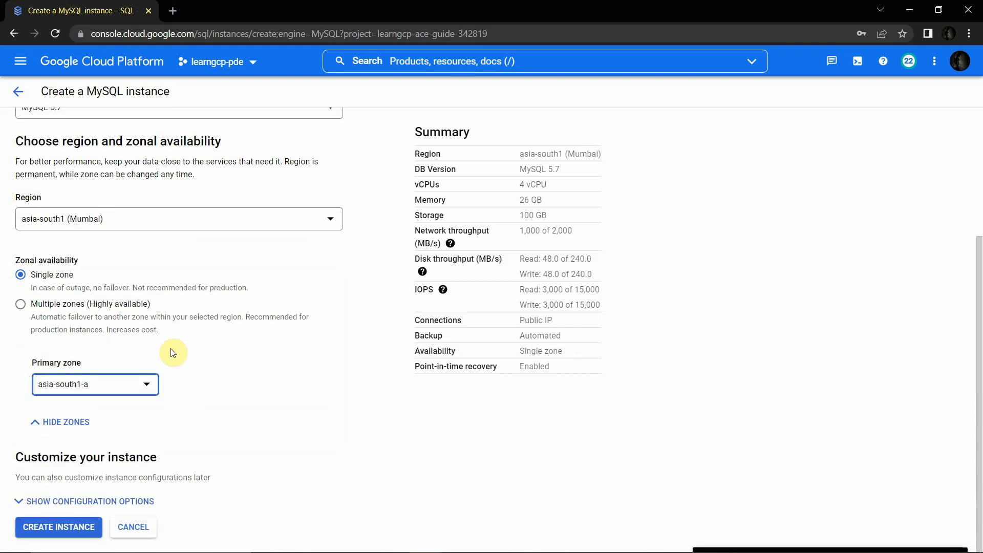
click(76, 501)
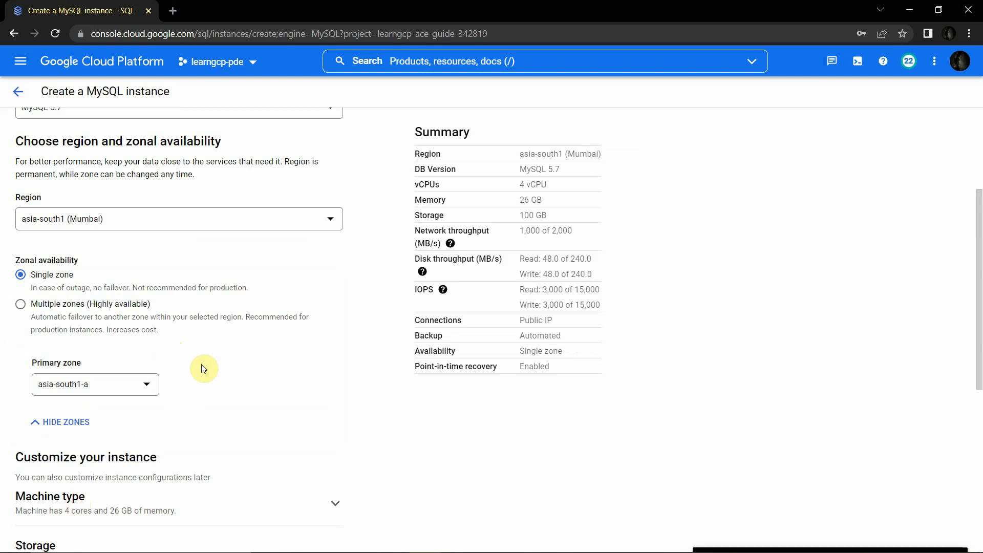
scroll(202, 367, down, 4)
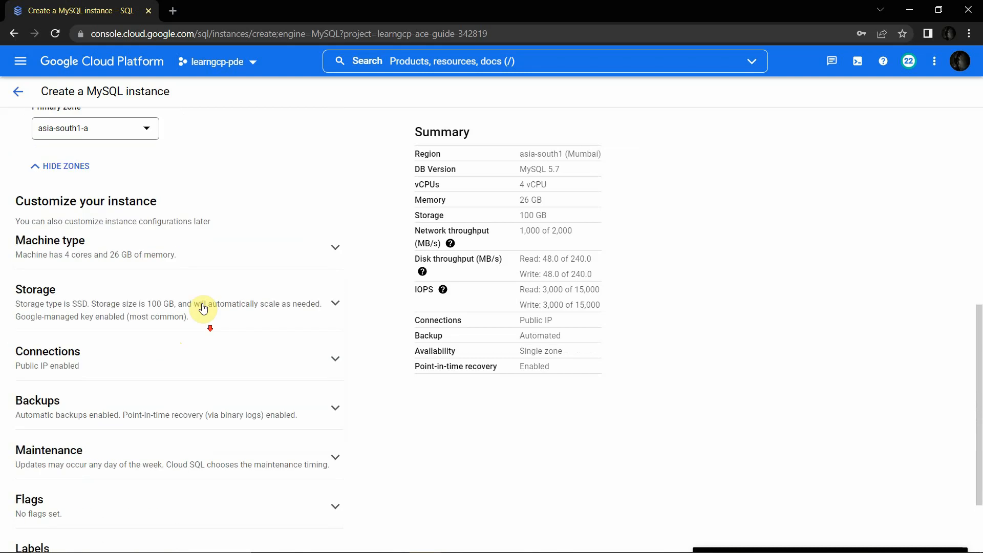
click(82, 256)
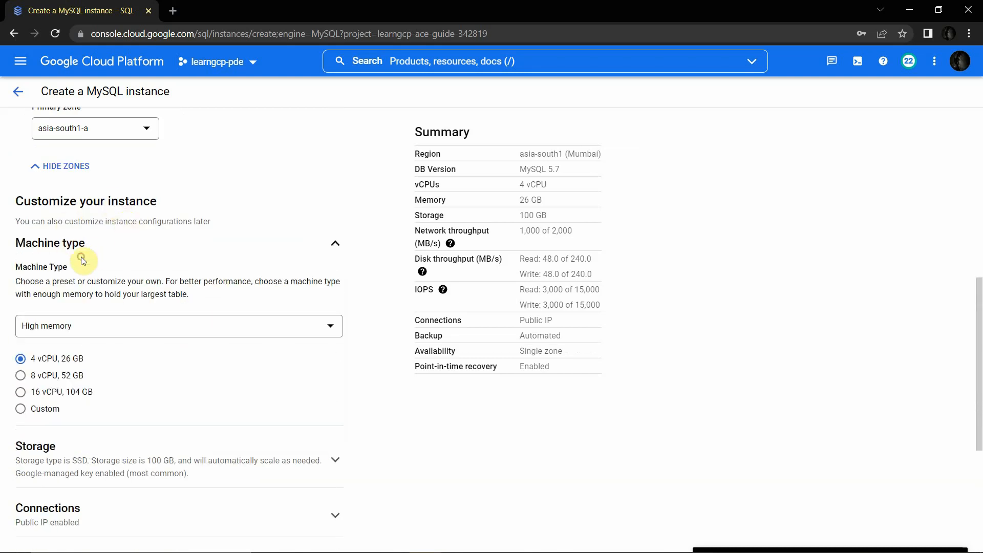
click(70, 335)
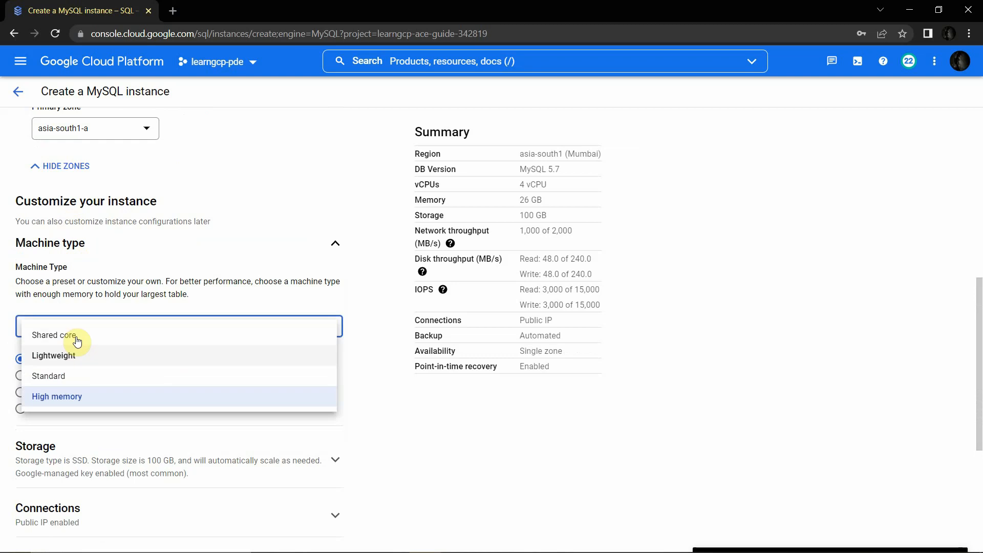
click(65, 372)
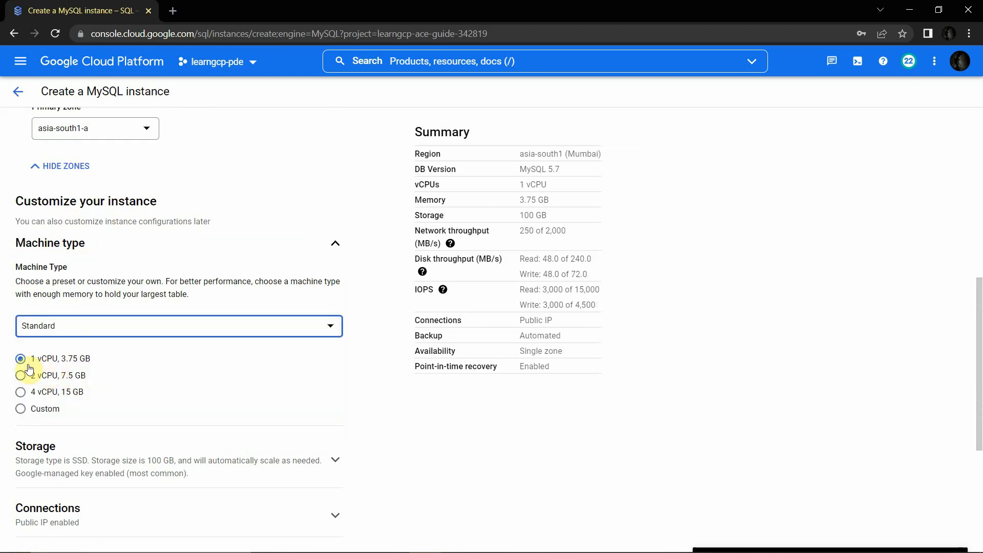
Set the instance's storage capacity to 10 GB, keeping the SSD storage type.
scroll(60, 368, down, 5)
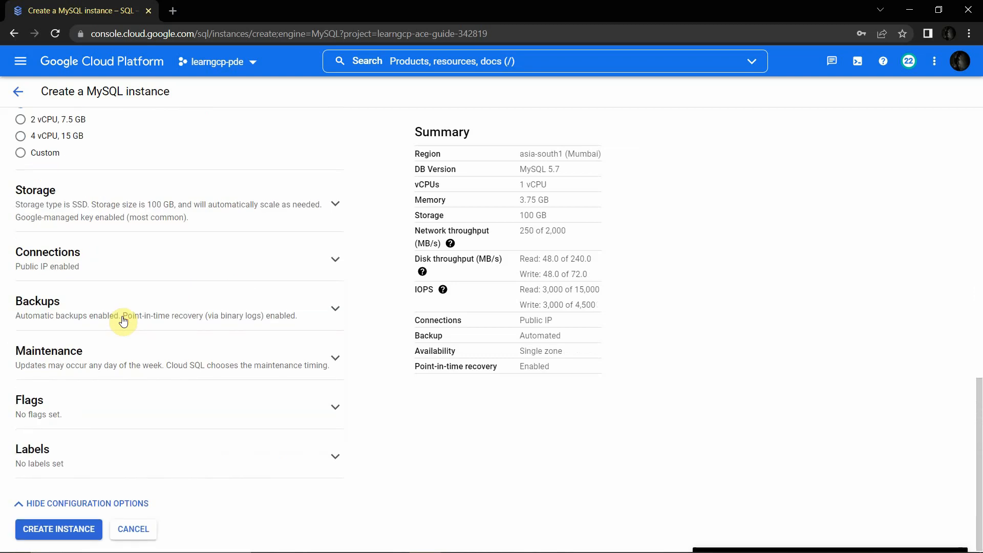
click(95, 215)
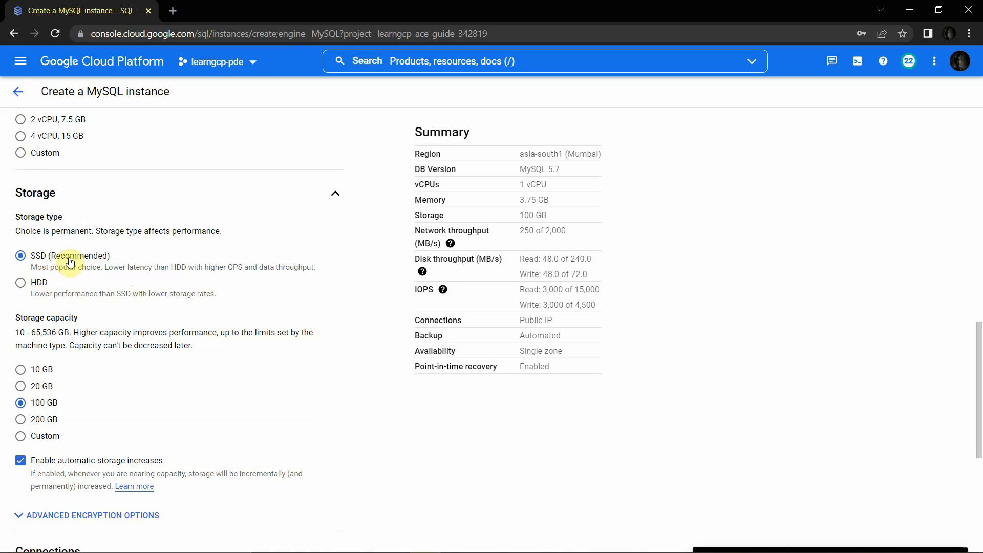
click(20, 374)
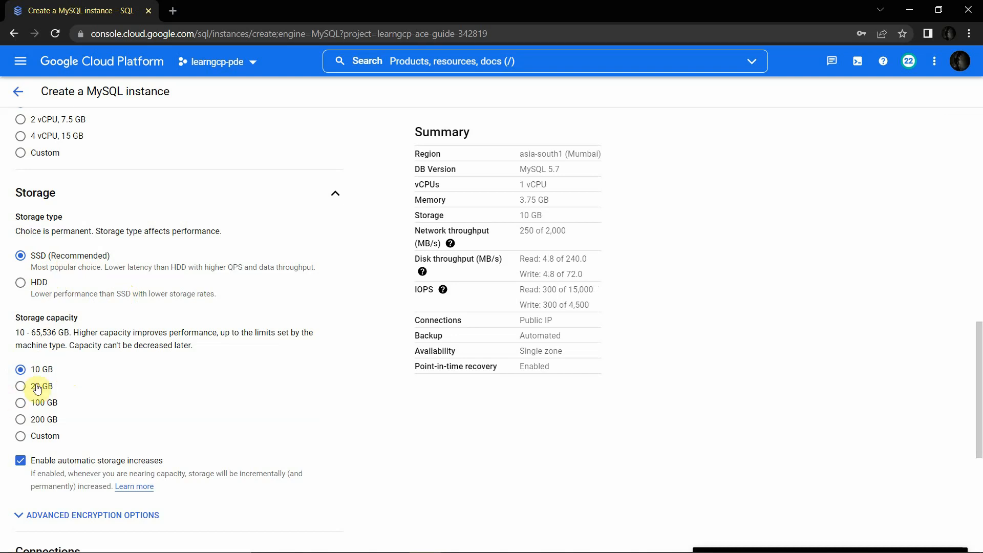
Expand the Connections settings and review the instance IP assignment and authorized networks options.
scroll(114, 340, down, 1)
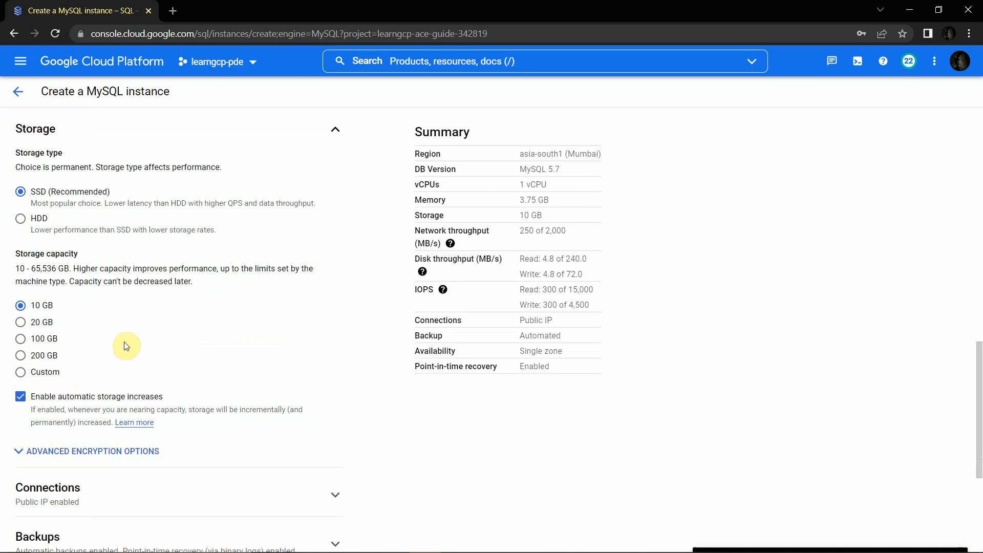
scroll(59, 292, down, 4)
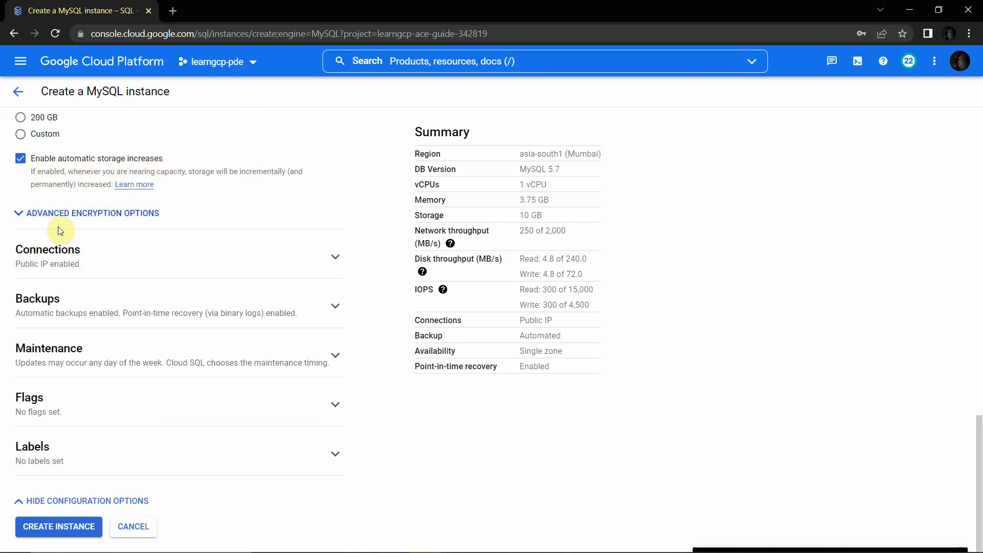
click(87, 256)
scroll(66, 324, down, 2)
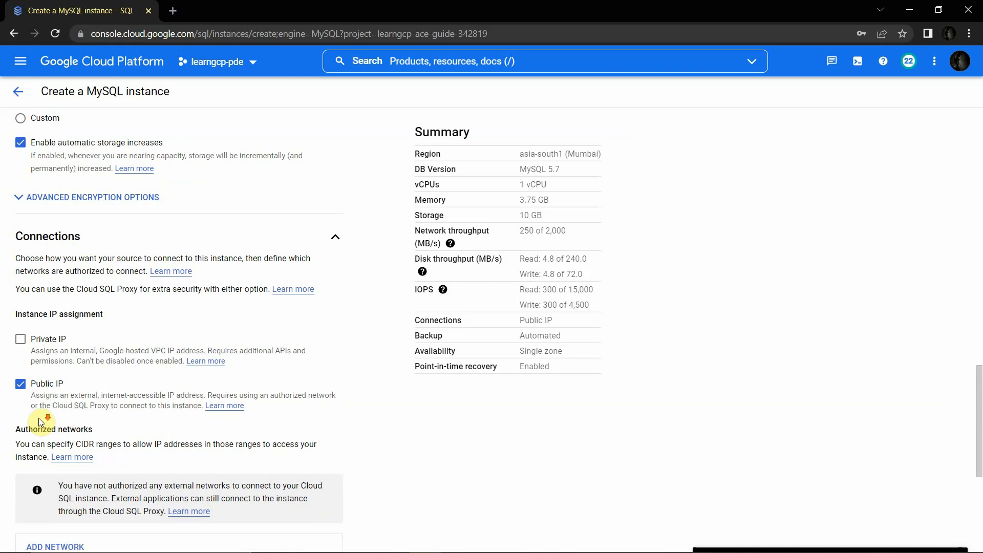
scroll(153, 287, down, 3)
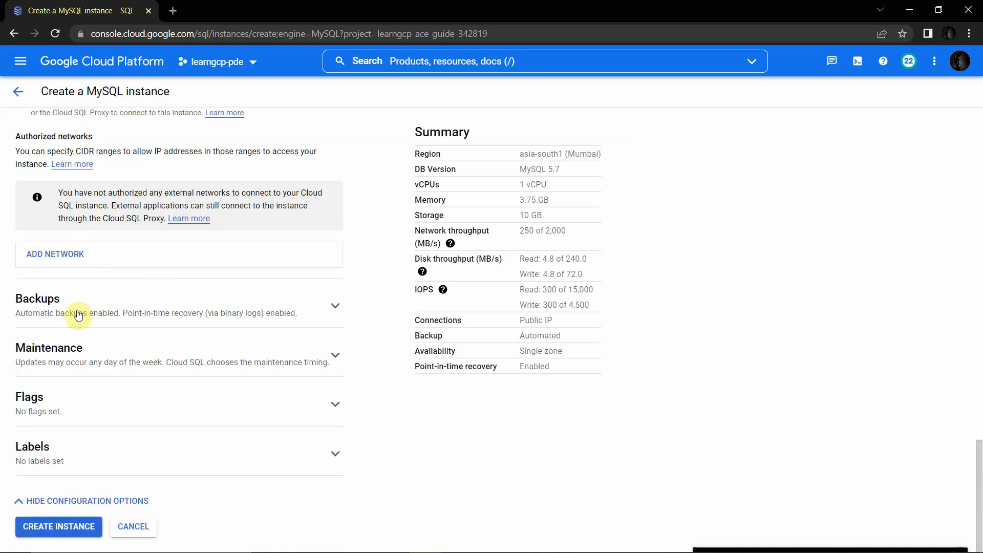
Add a label to the instance with the key demo and the value mysql.
click(53, 462)
scroll(56, 461, down, 2)
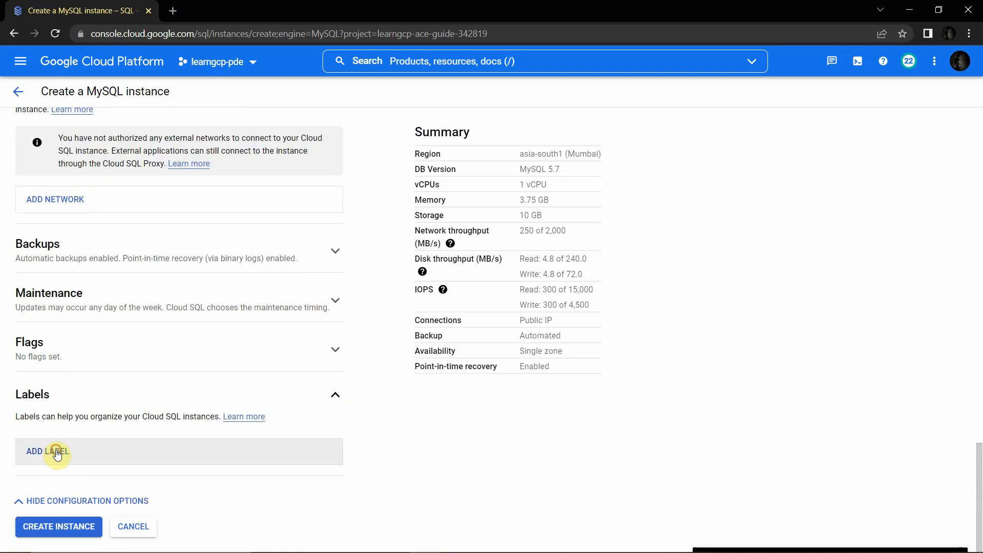
click(56, 454)
click(73, 503)
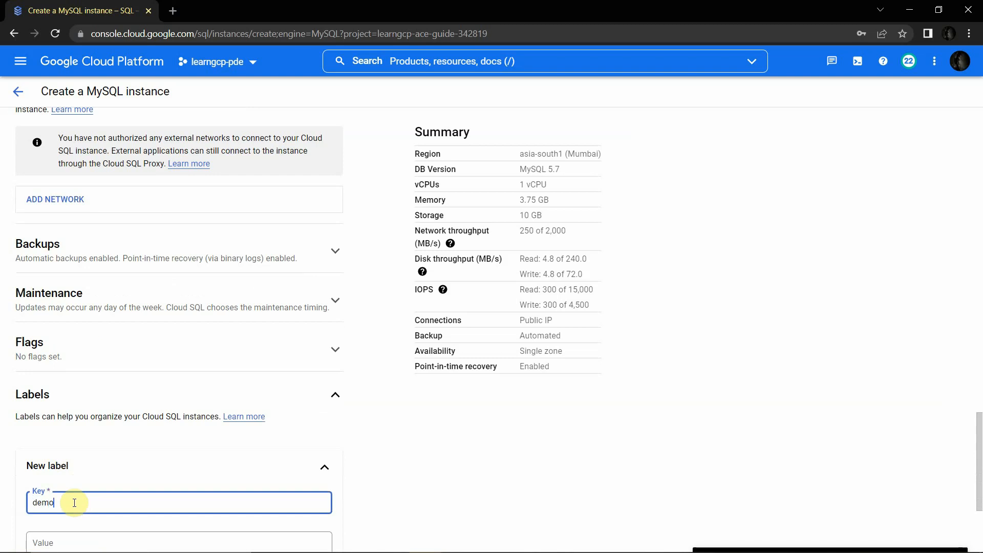
text(demo)
scroll(77, 504, down, 3)
click(64, 362)
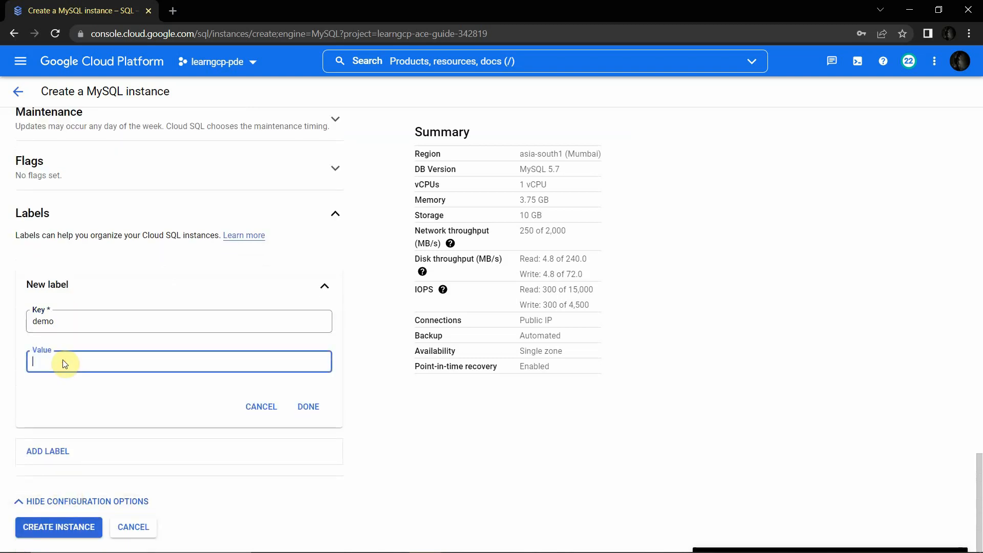
text(mysql)
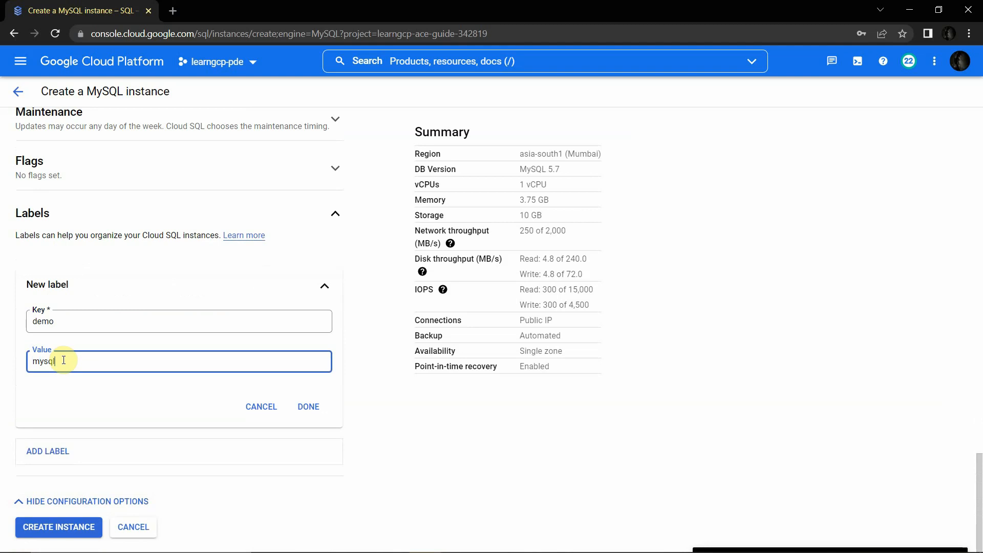
click(304, 408)
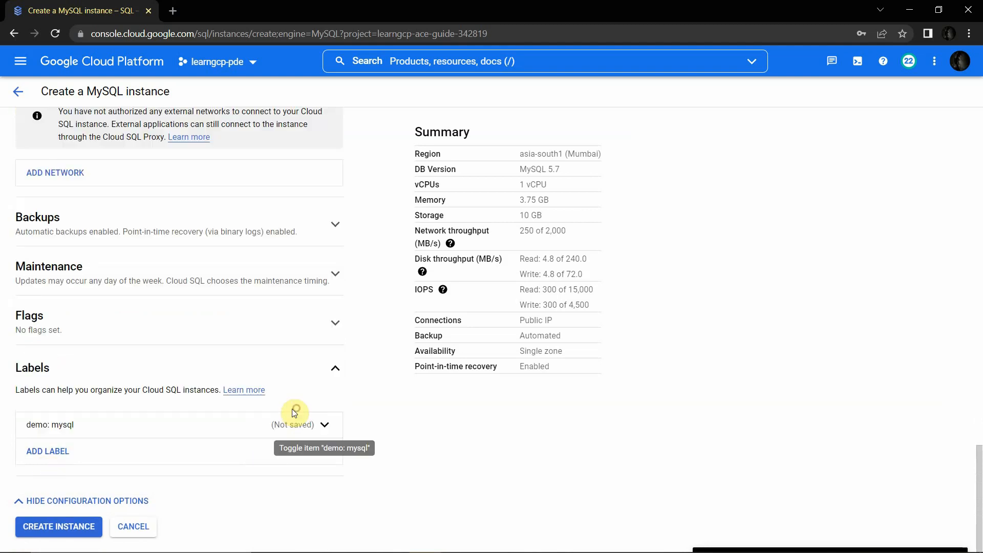
Create the MySQL instance with the configured settings.
click(63, 532)
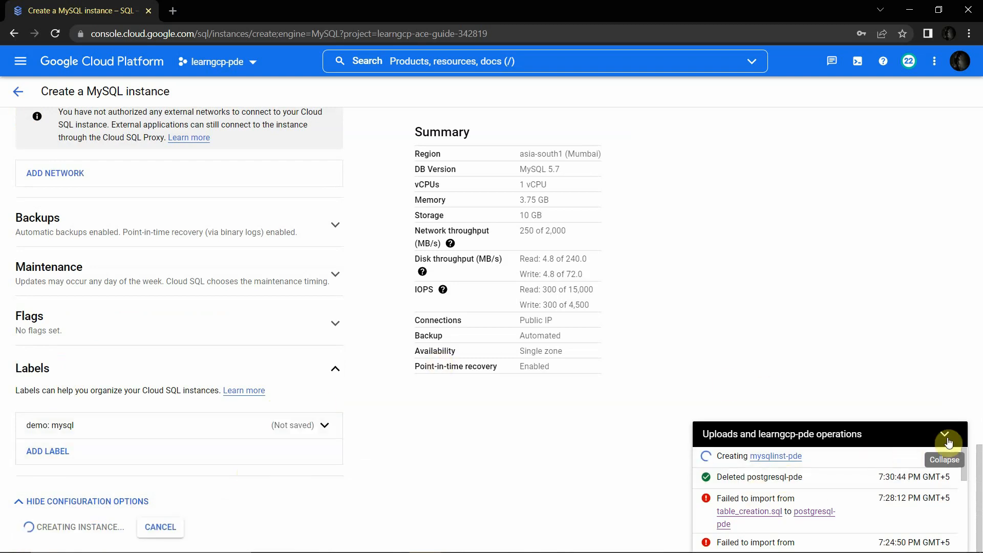
Open the Cloud console home in a new browser tab and start Cloud Shell there, enlarging its terminal to full height.
right_click(117, 66)
click(119, 72)
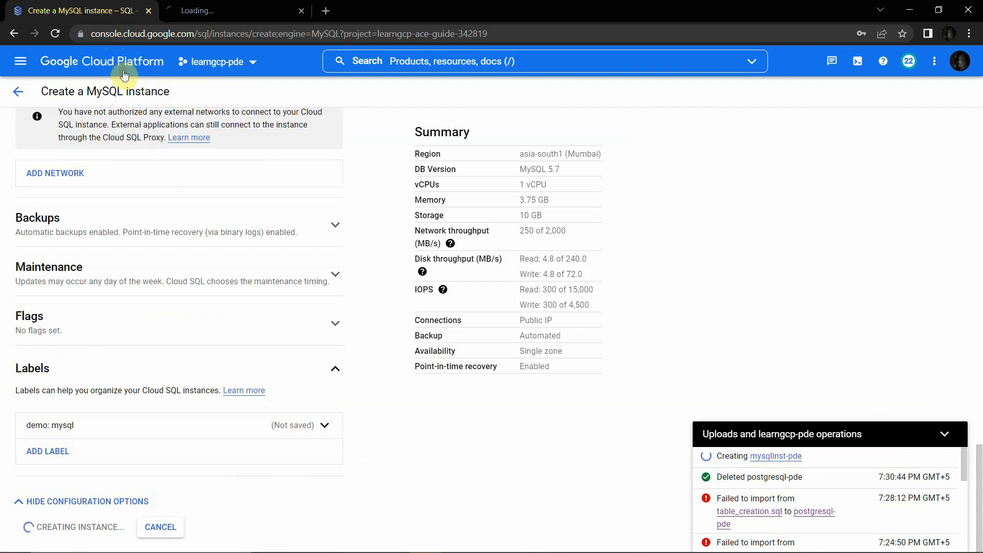
click(214, 17)
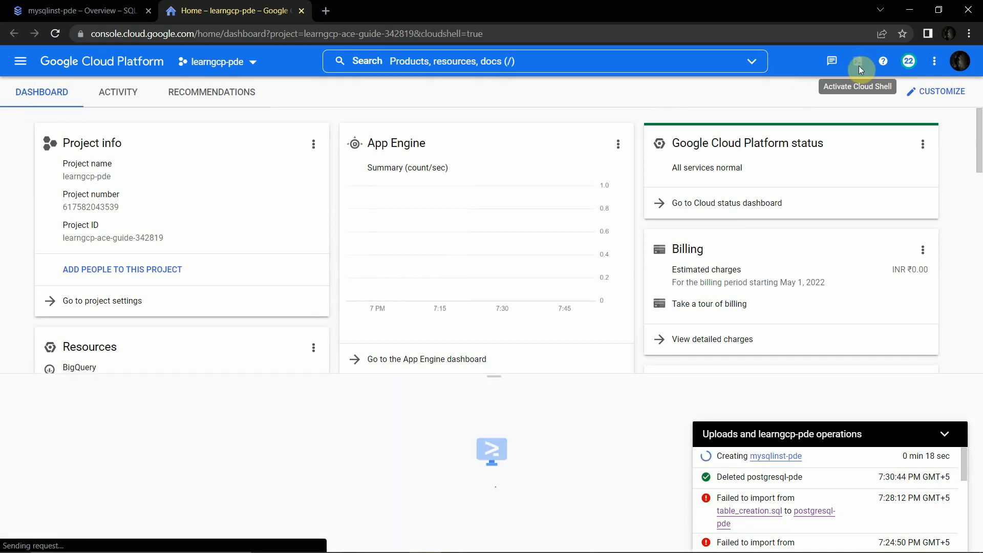
click(945, 433)
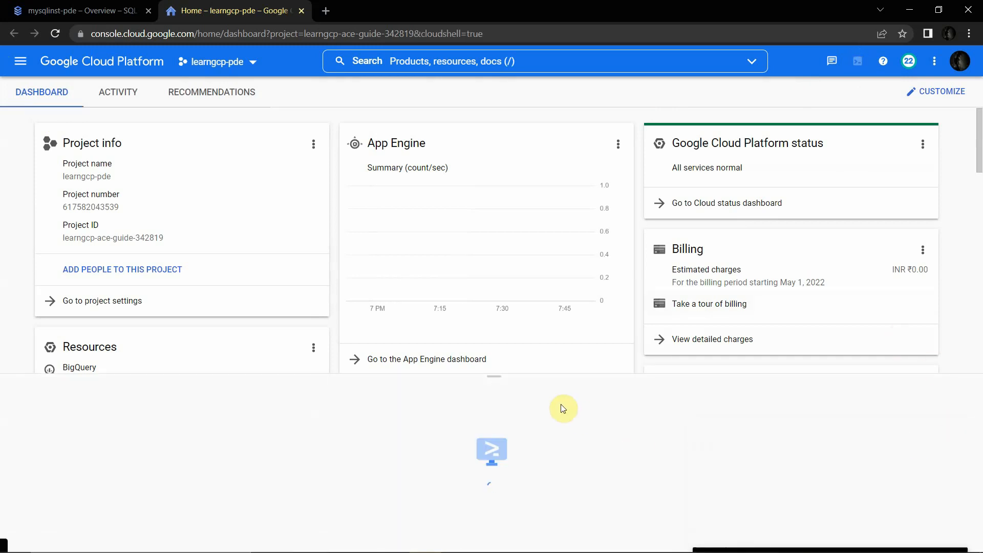
drag(494, 374, 494, 50)
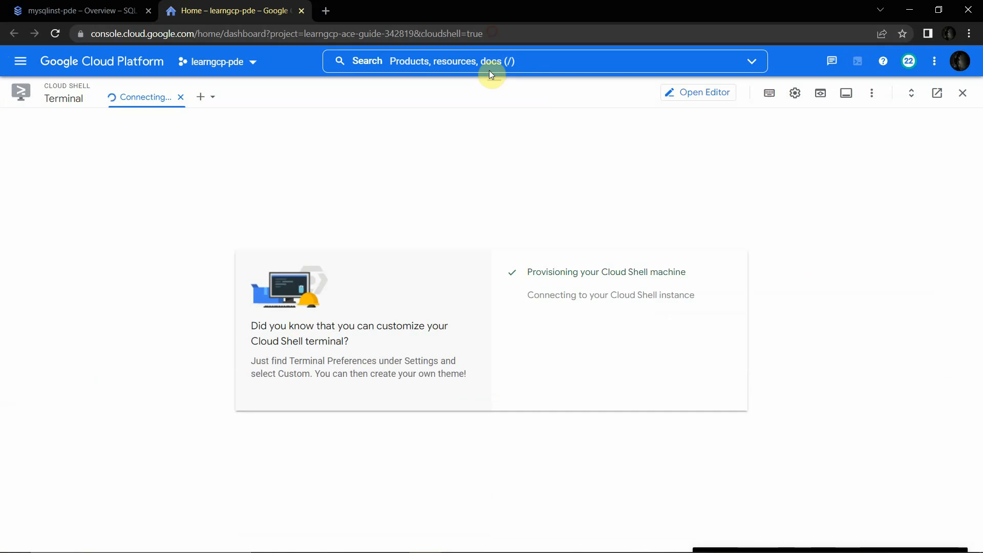
Switch to the Word notes and review the listed MySQL commands down to the GitHub link and import sections.
key(alt+Tab)
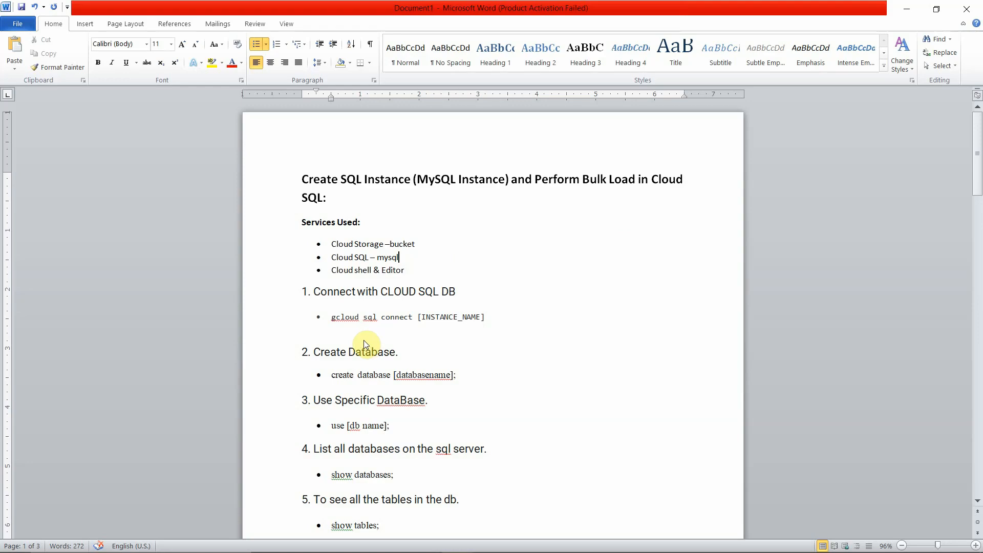
scroll(330, 230, down, 3)
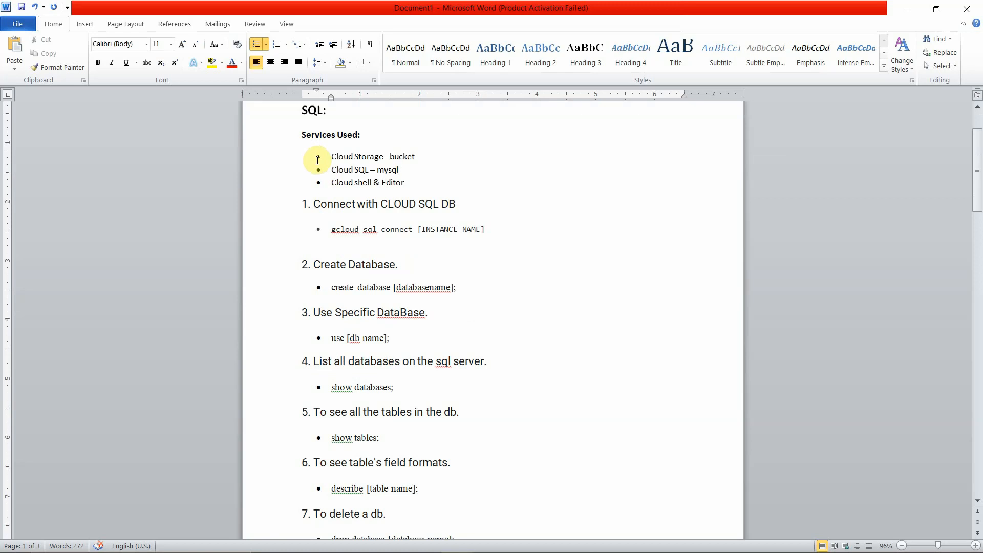
scroll(318, 160, down, 1)
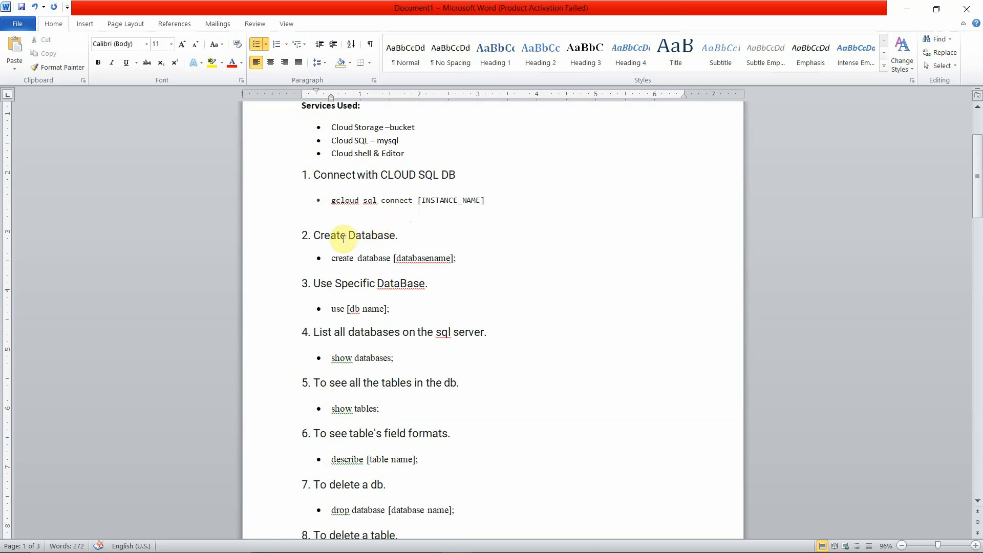
scroll(344, 238, down, 5)
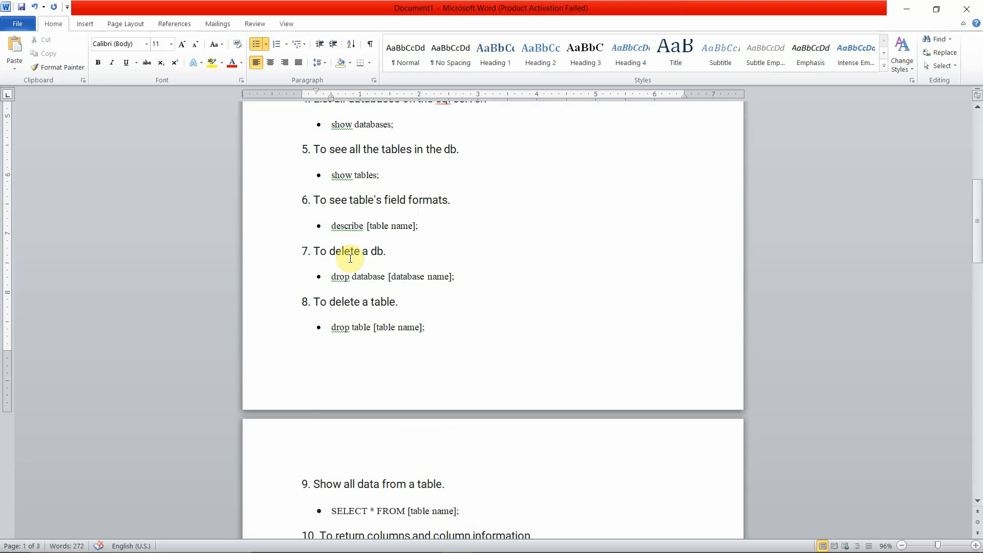
scroll(349, 259, down, 4)
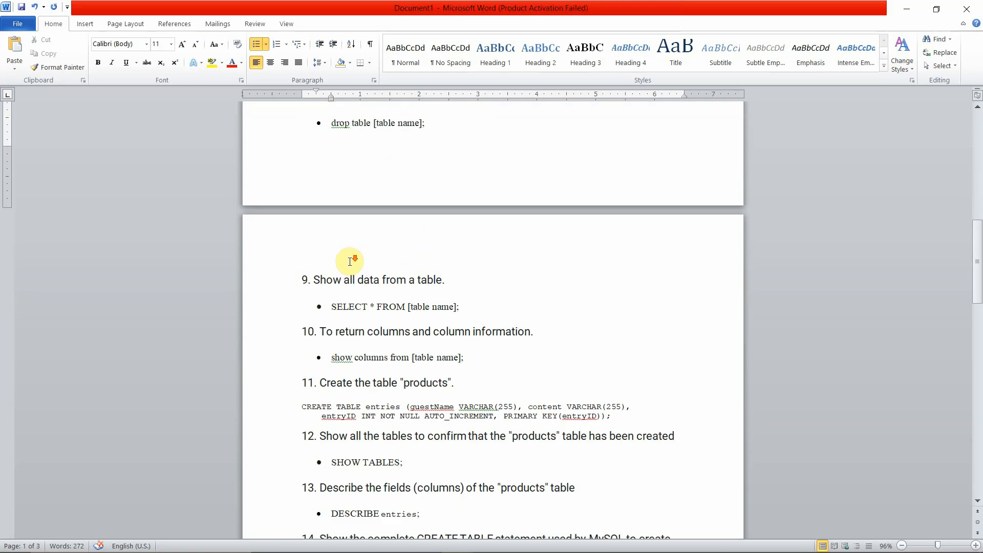
scroll(349, 262, down, 5)
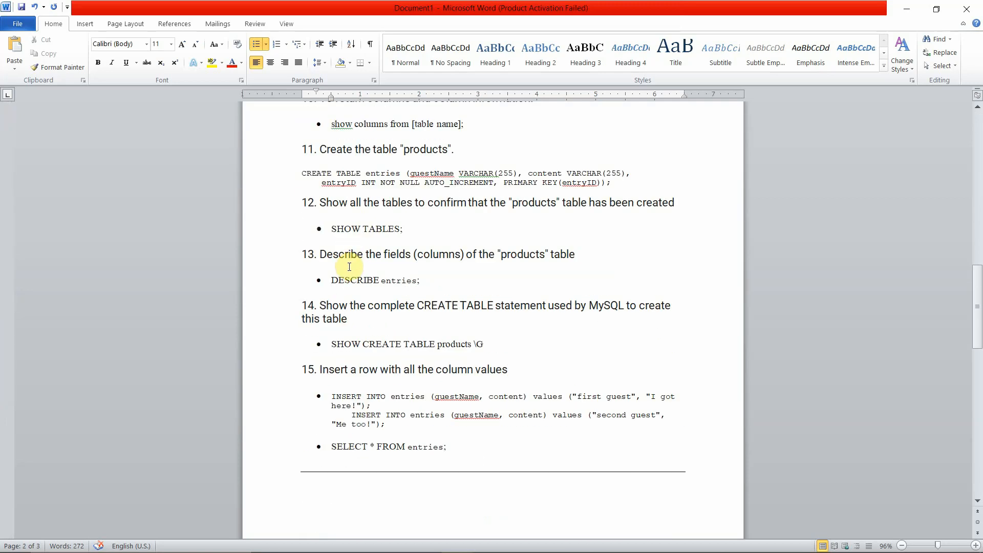
scroll(349, 266, down, 4)
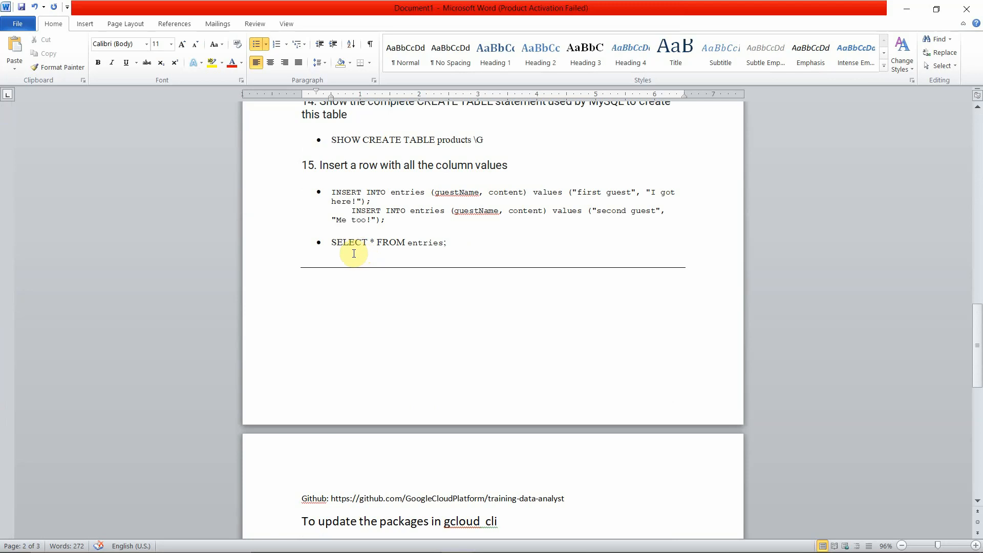
scroll(412, 214, down, 5)
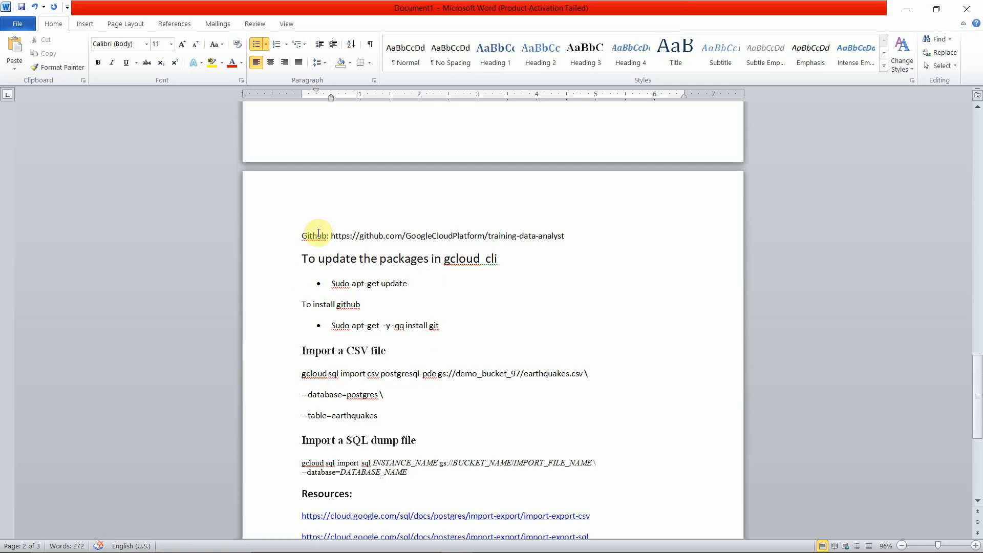
drag(331, 236, 557, 242)
key(ctrl+c)
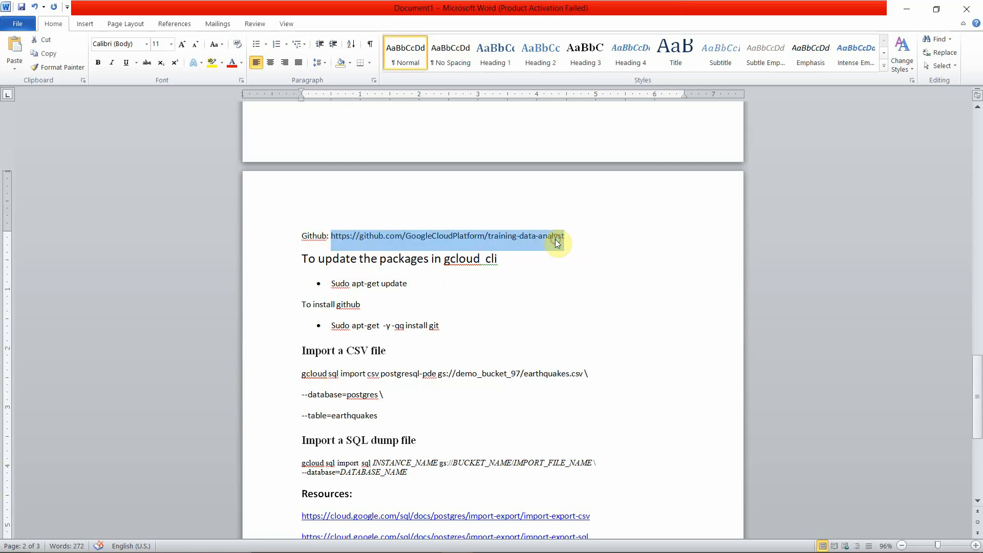
key(alt+Tab)
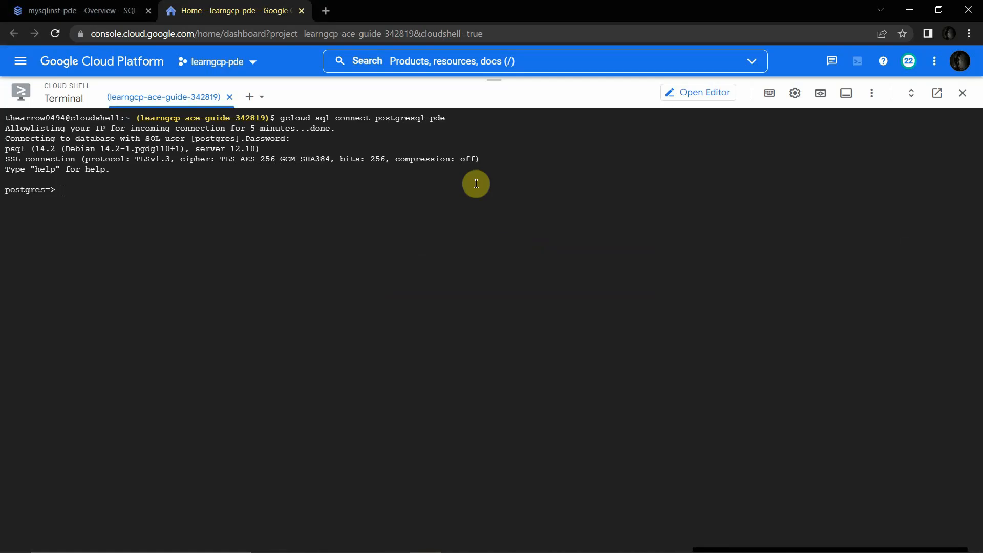
click(328, 12)
key(ctrl+v)
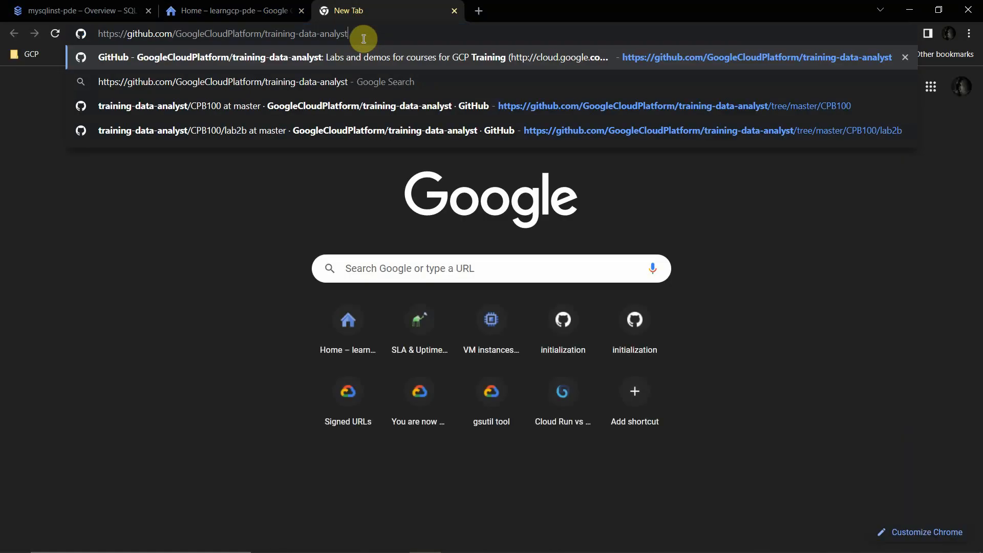
key(Return)
Return to Cloud Shell, quit the open postgres session with \q and clear the terminal.
click(255, 13)
click(78, 200)
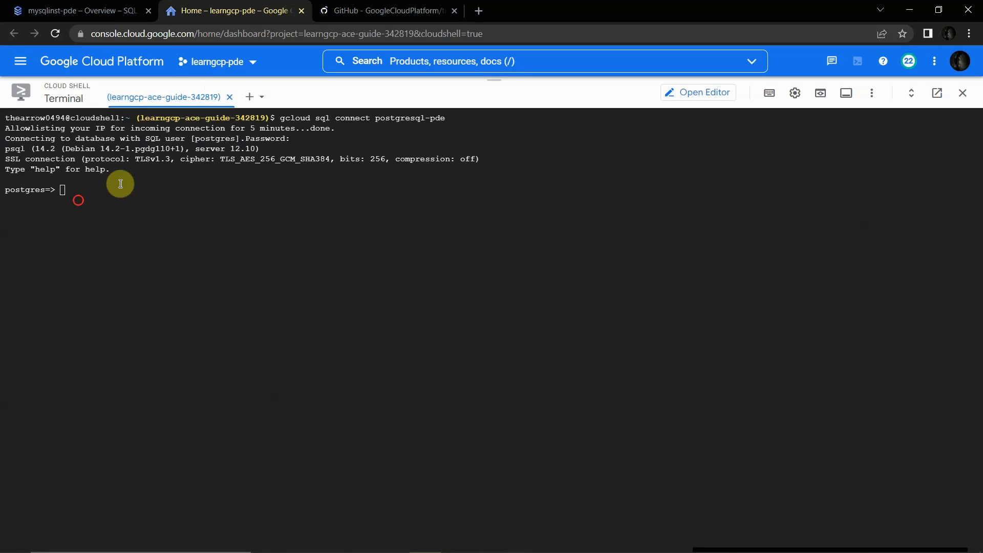
click(77, 195)
text(\q)
key(Return)
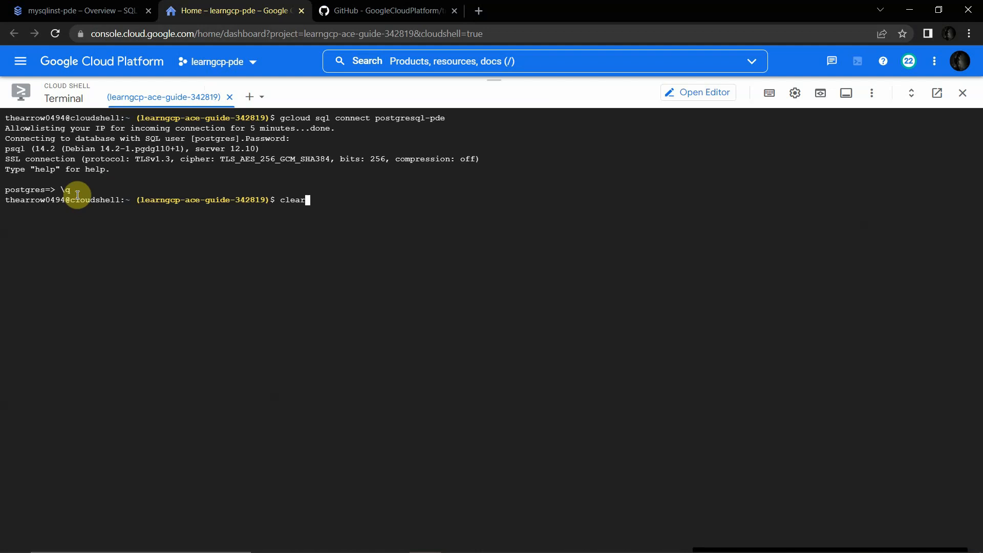
text(clear)
key(Return)
Browse the GitHub repository to the CPB100/lab3a/cloudsql folder containing the CSV and SQL files.
click(415, 19)
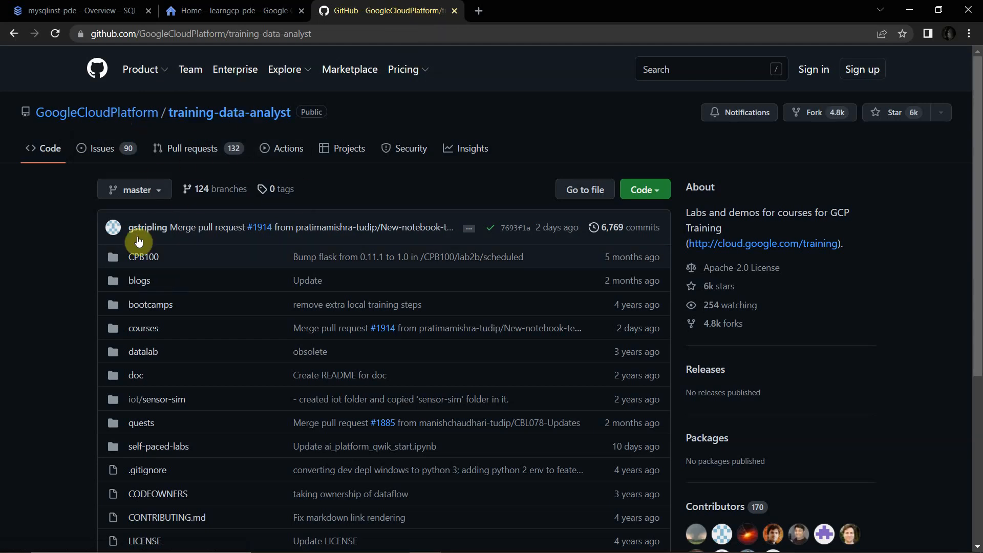
click(148, 263)
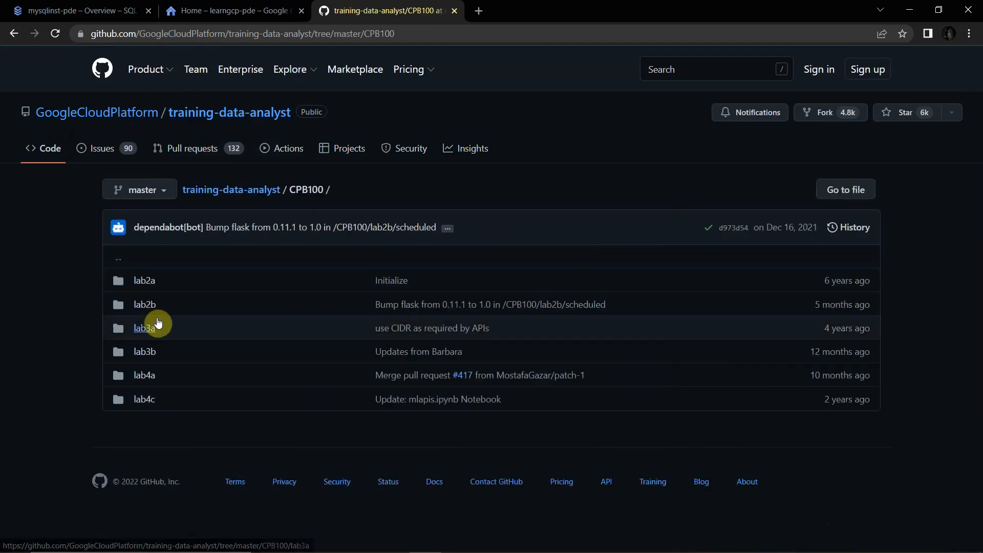
click(148, 336)
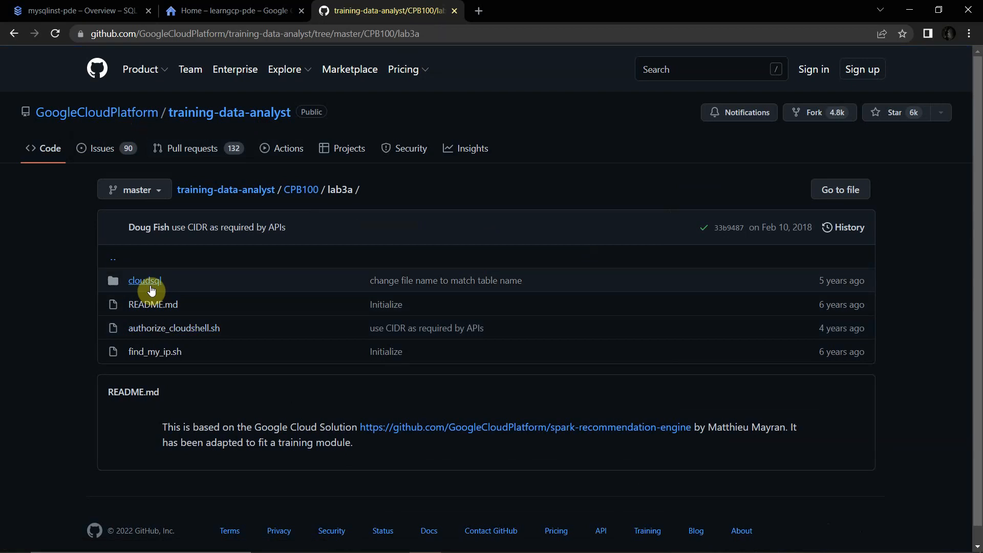
click(148, 286)
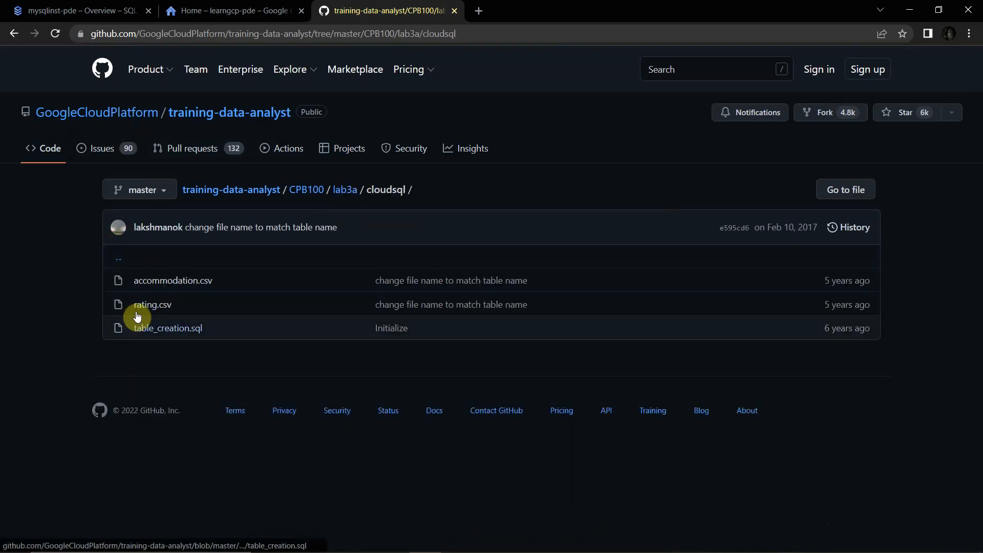
Switch back to the Word notes and review the git installation, CSV import and SQL dump import commands.
key(alt+Tab)
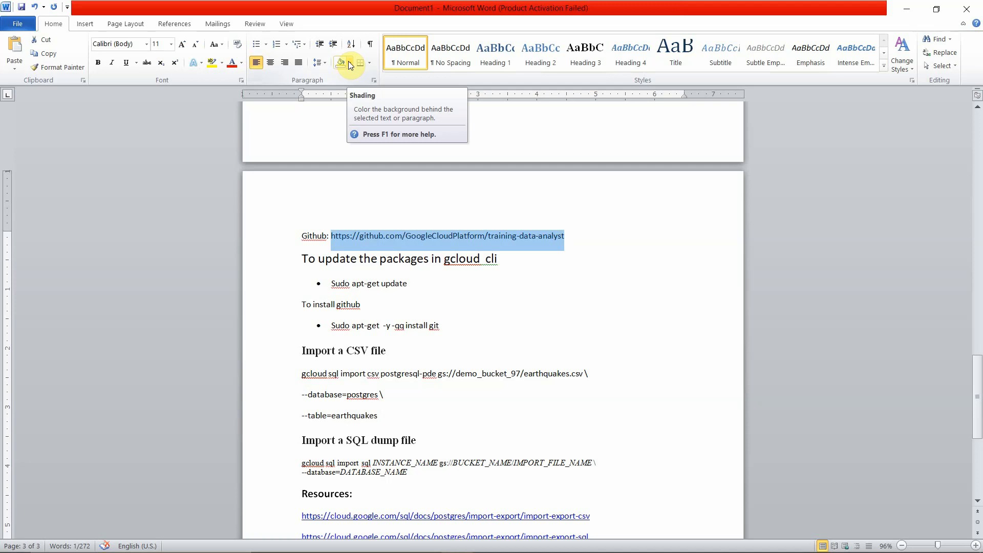
click(564, 319)
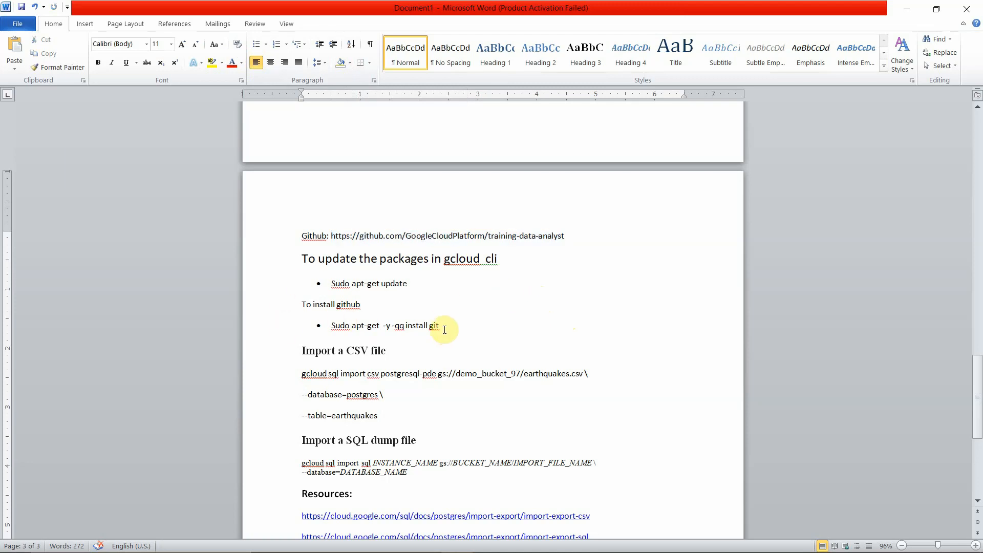
scroll(450, 352, down, 2)
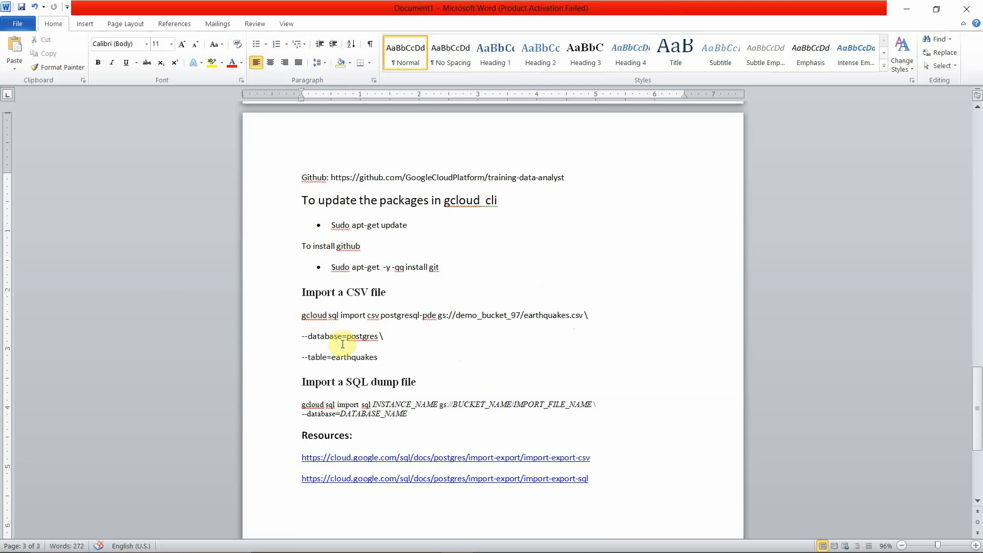
Dismiss the incoming mail notifications and close the Mail app window.
mouse_move(893, 419)
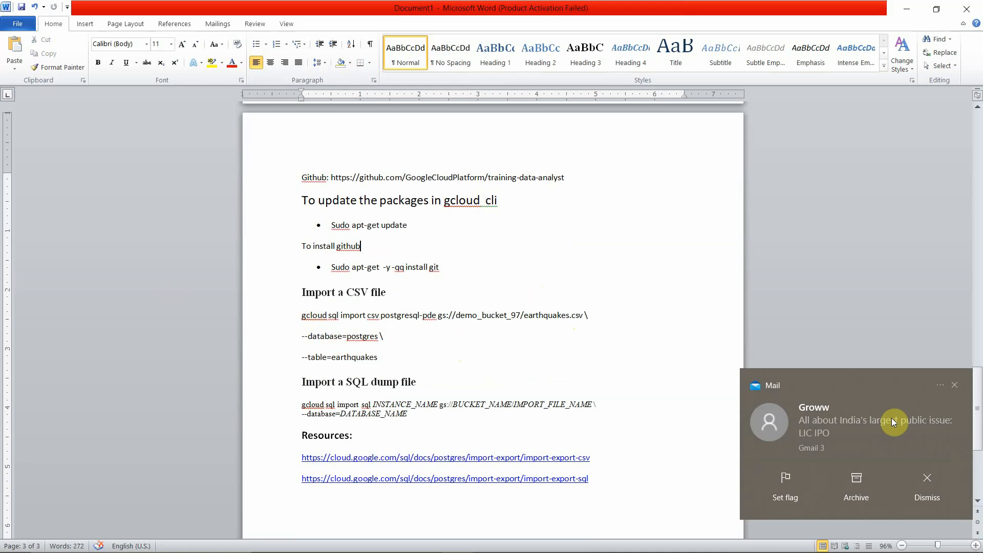
click(955, 386)
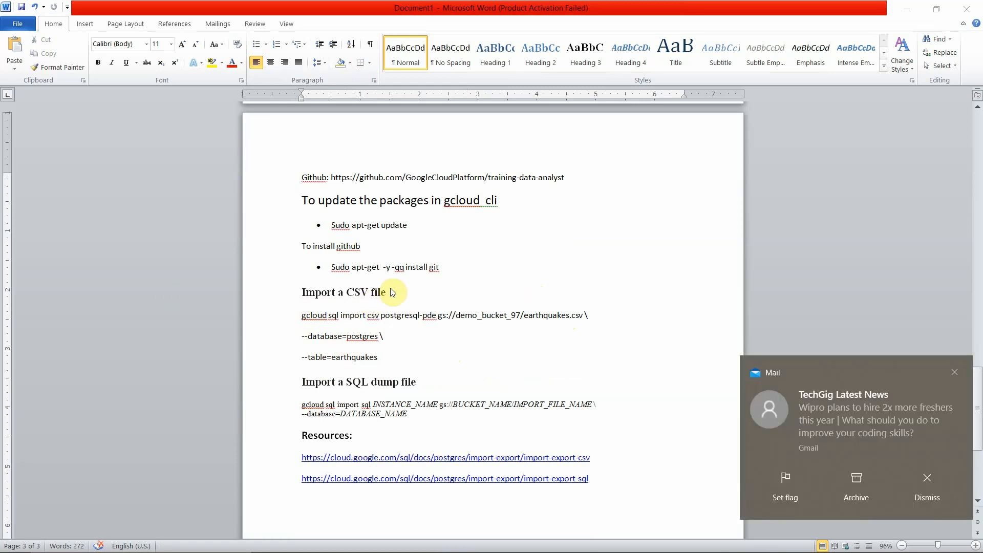
click(957, 377)
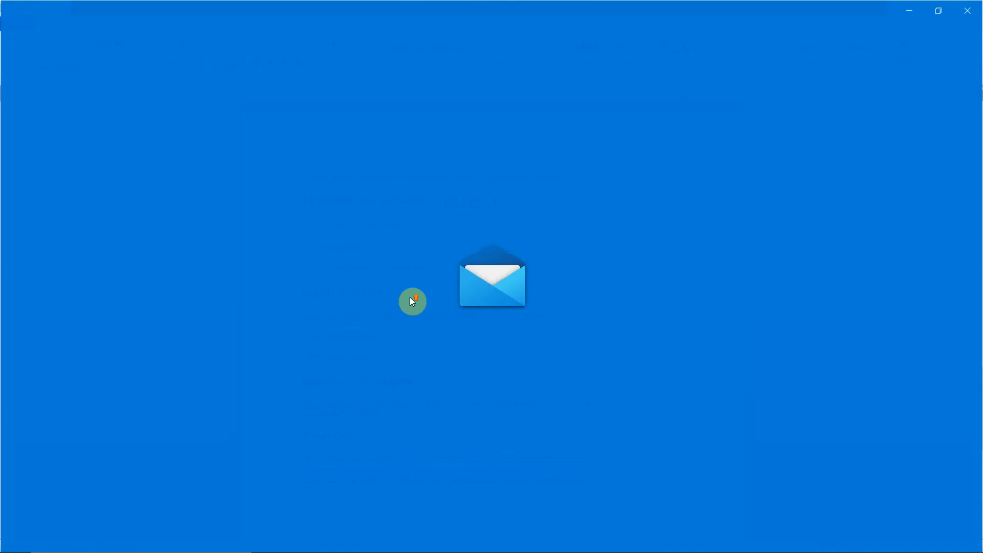
click(968, 10)
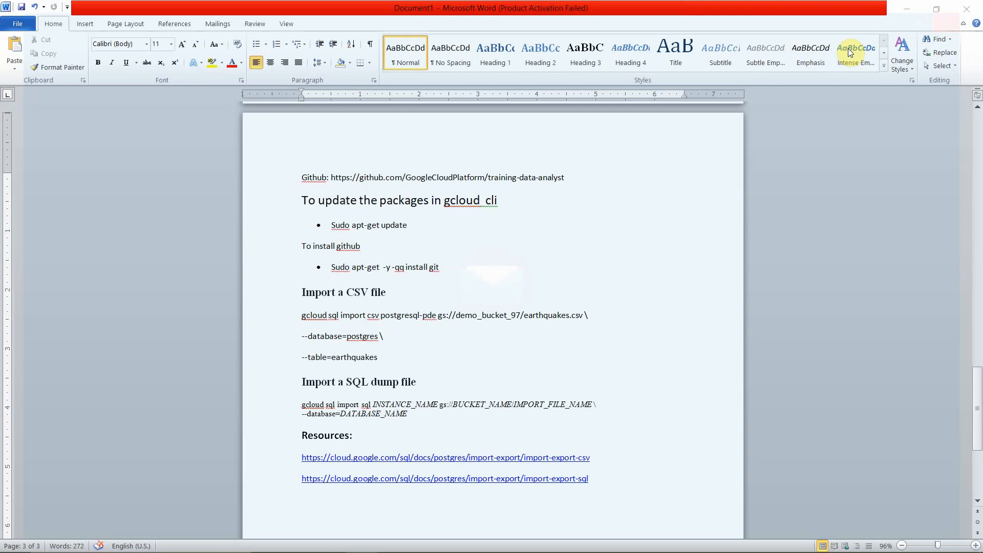
Return to the browser, close the GitHub tab and show the overview page of the mysqlinst-pde instance.
key(alt+Tab)
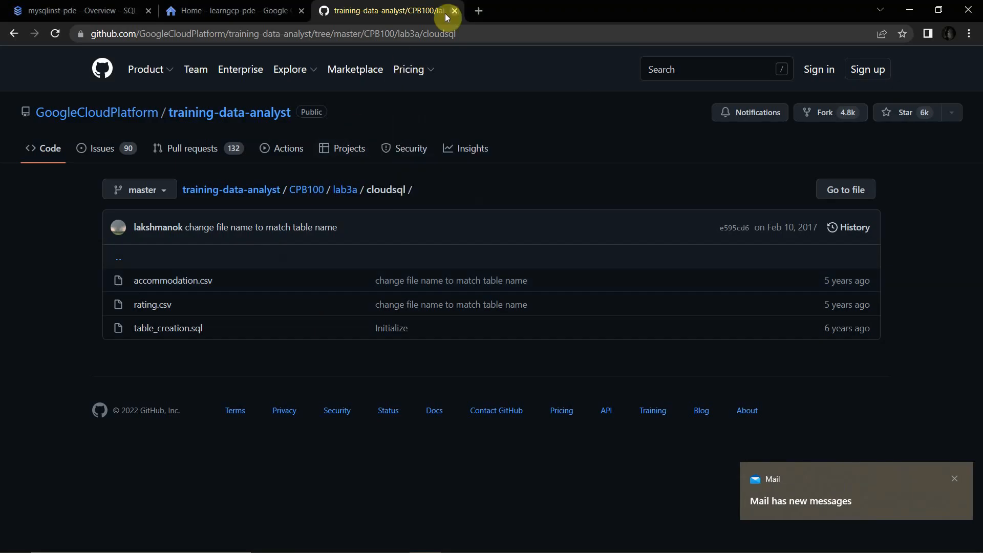
click(444, 13)
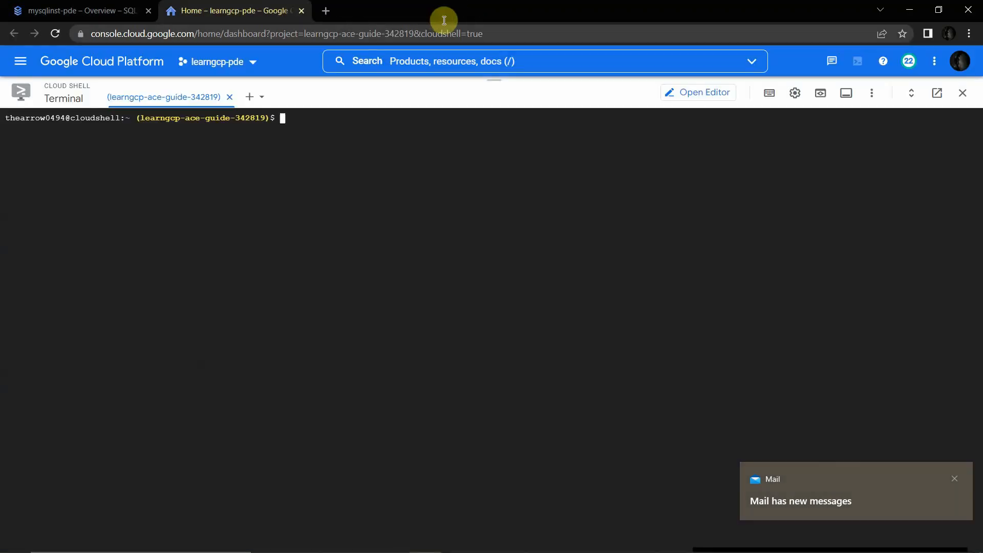
click(97, 12)
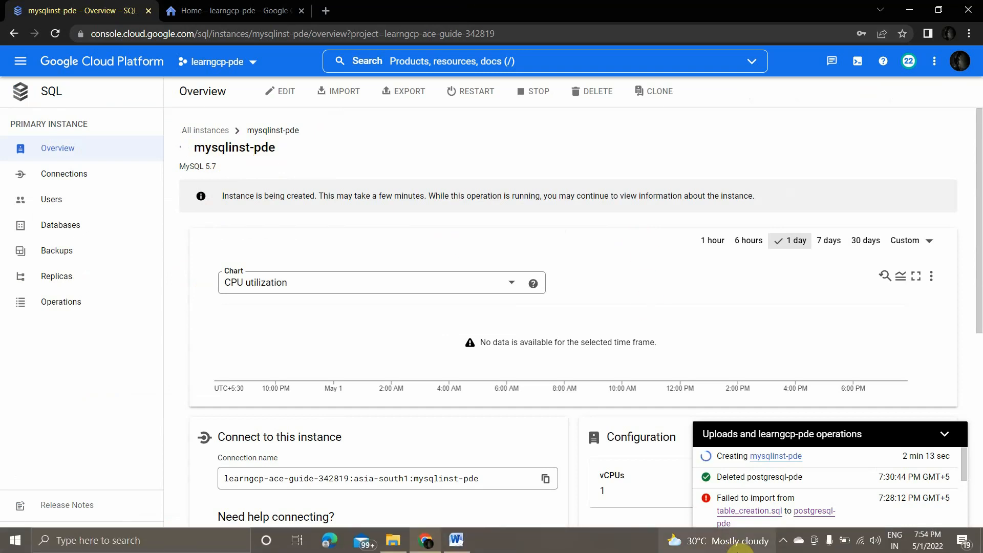
click(782, 542)
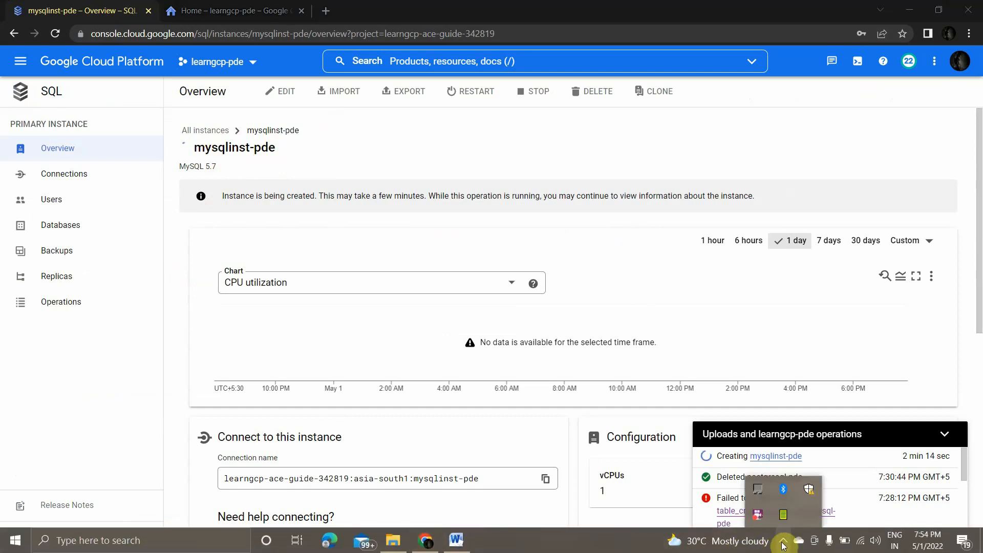
right_click(759, 513)
click(785, 409)
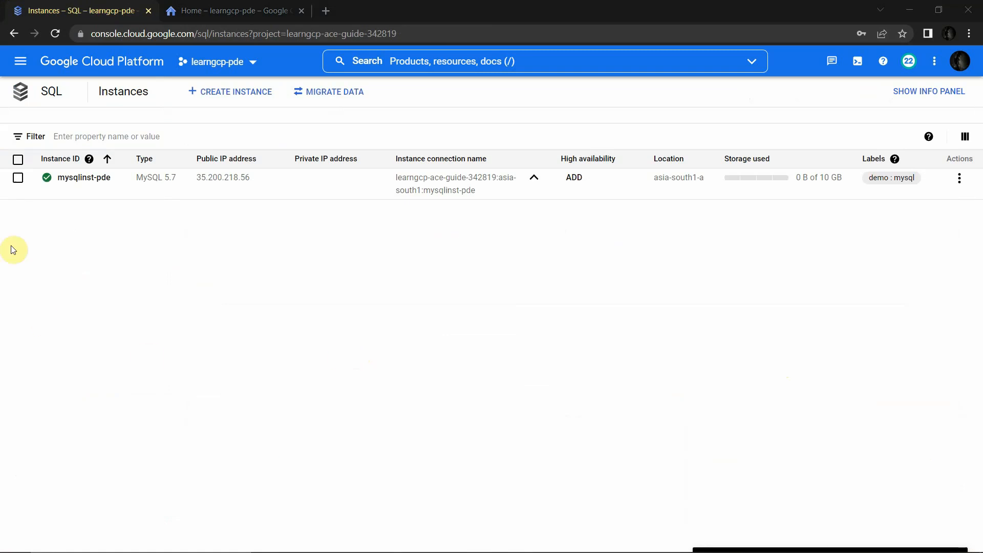
Open the overview page of mysqlinst-pde from the SQL instances list.
click(81, 179)
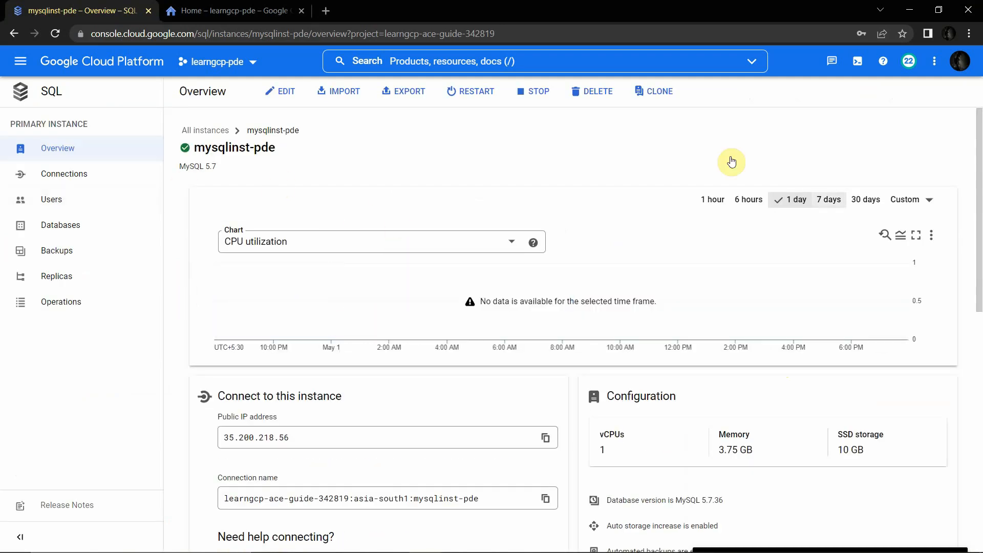
Examine the public IP address and connection name of the mysqlinst-pde instance on its overview page.
scroll(308, 305, down, 1)
scroll(307, 305, down, 3)
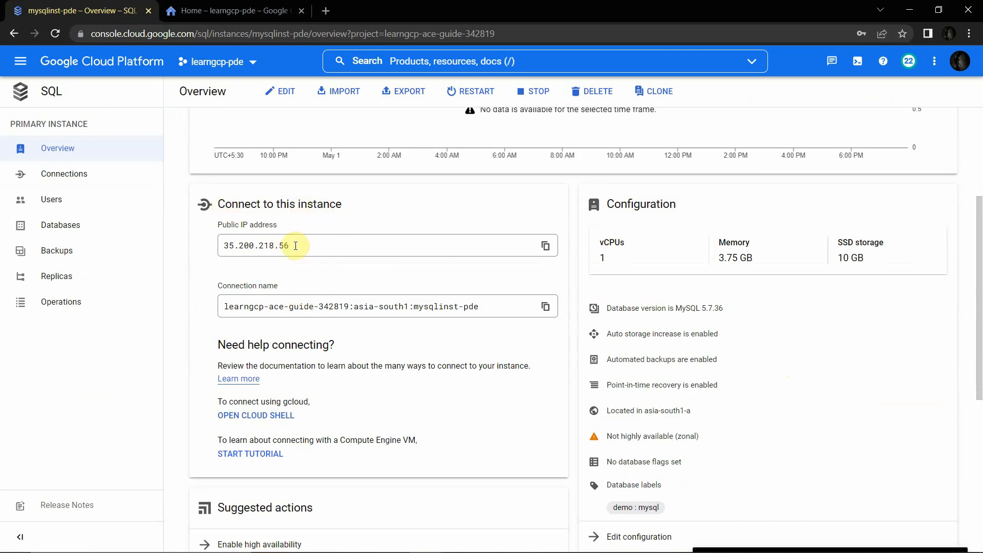
drag(299, 244, 224, 247)
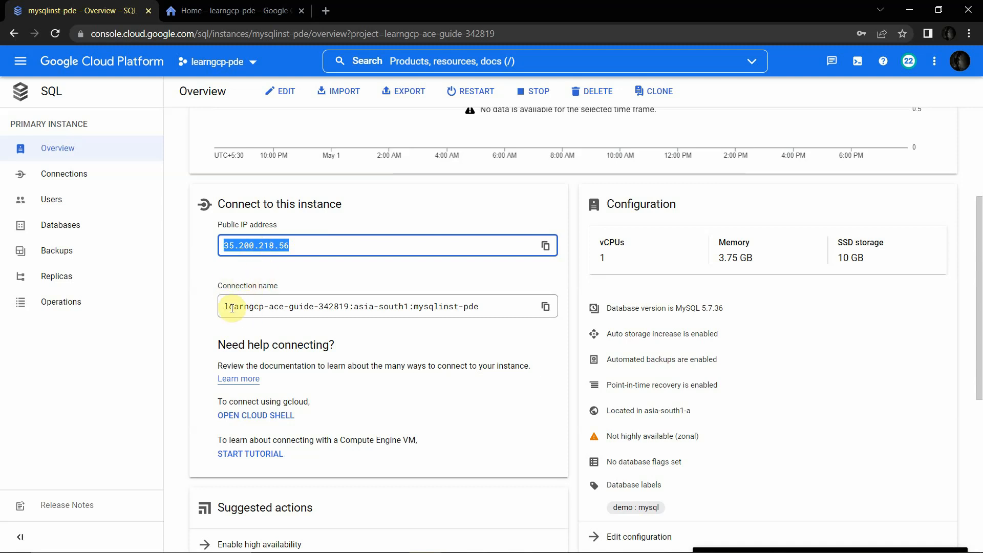
drag(225, 308, 365, 307)
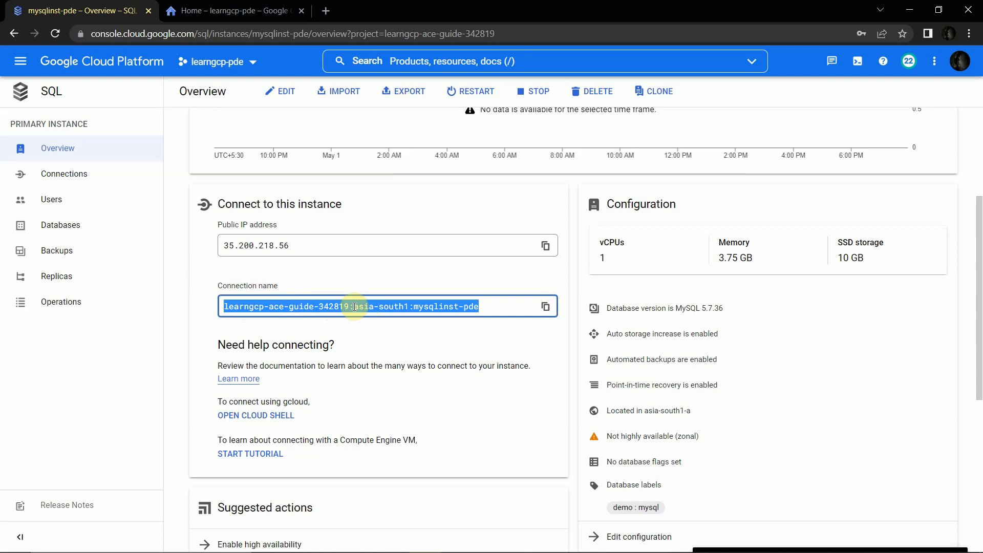
click(418, 309)
drag(415, 306, 477, 306)
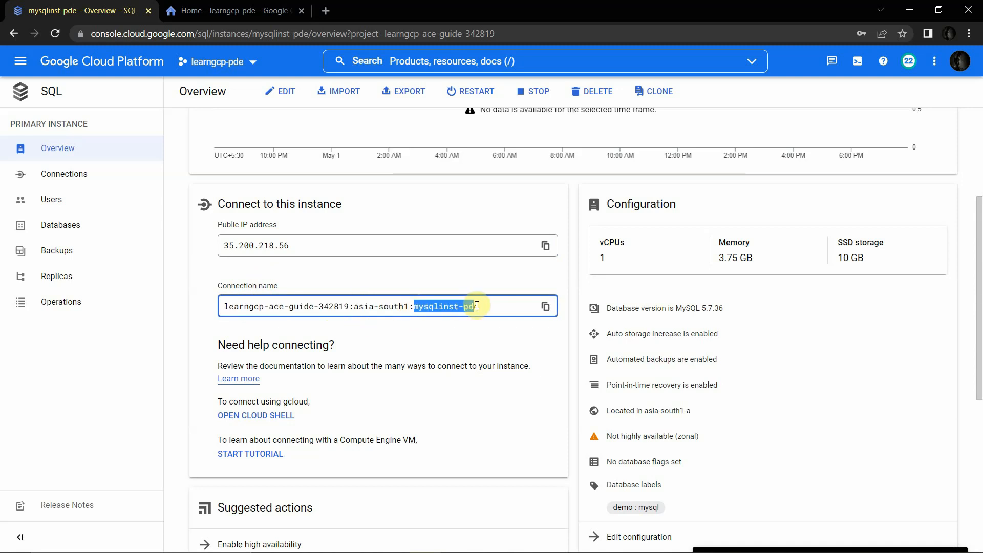
triple_click(480, 306)
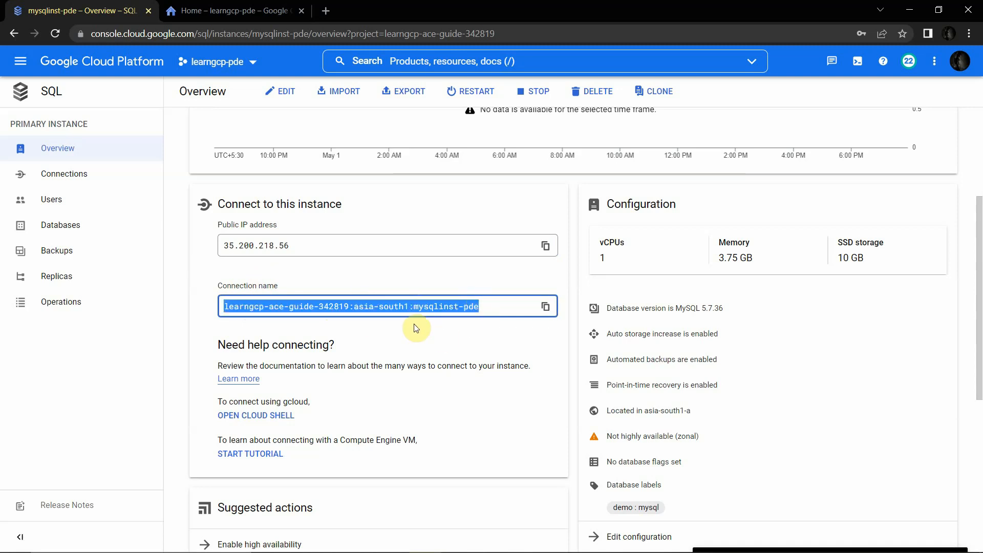
Review the instance's gcloud connection option, service account, operations and logs, and configuration details.
scroll(390, 313, down, 3)
scroll(256, 302, down, 1)
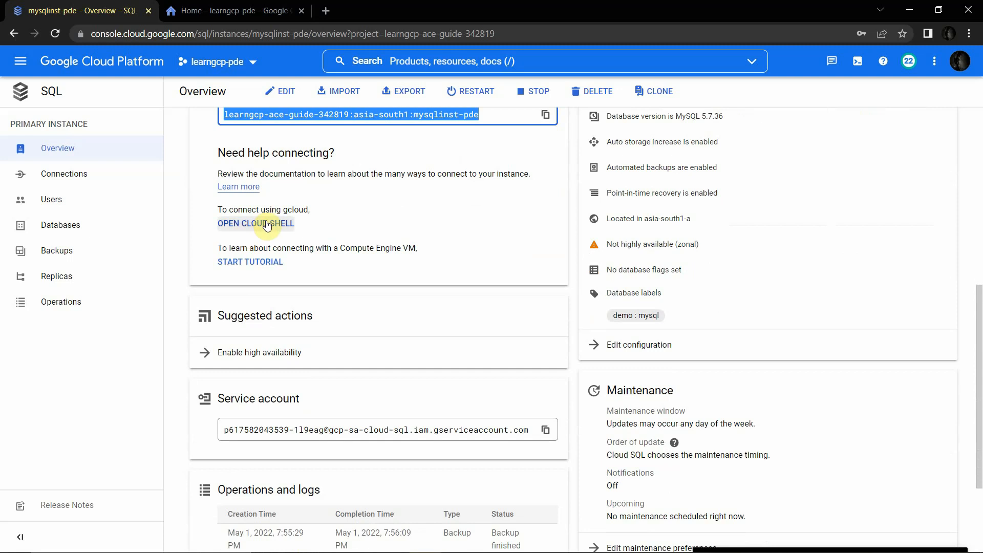
scroll(351, 234, down, 2)
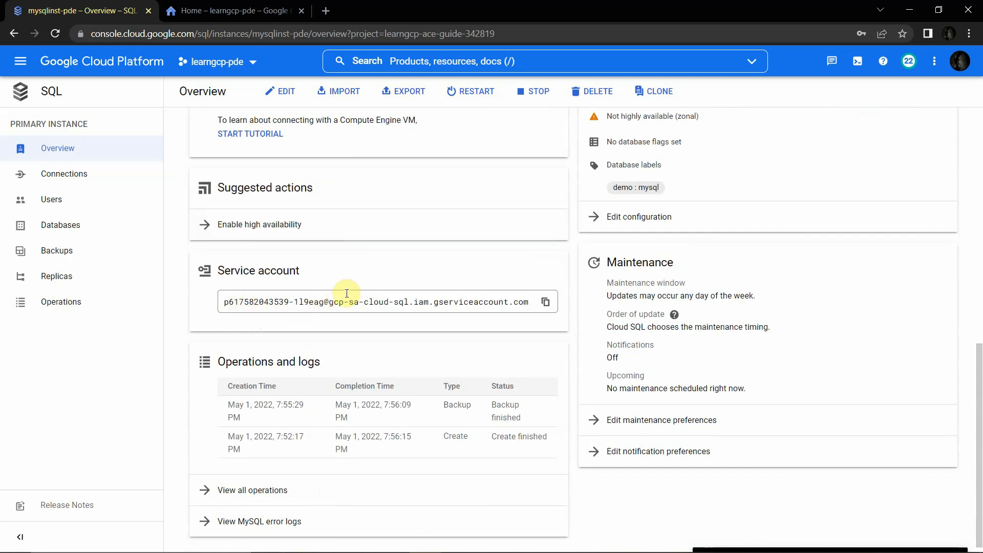
scroll(353, 299, down, 1)
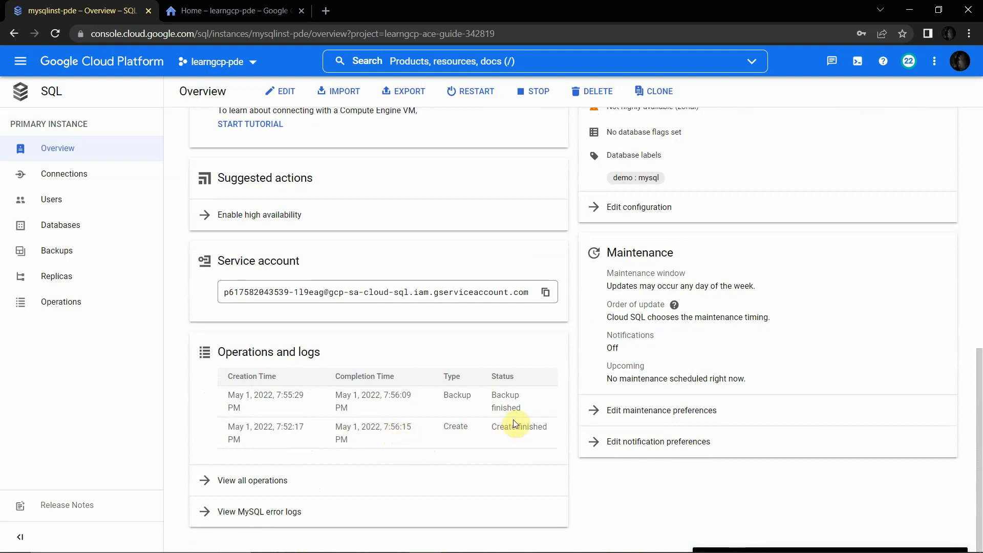
scroll(676, 428, up, 5)
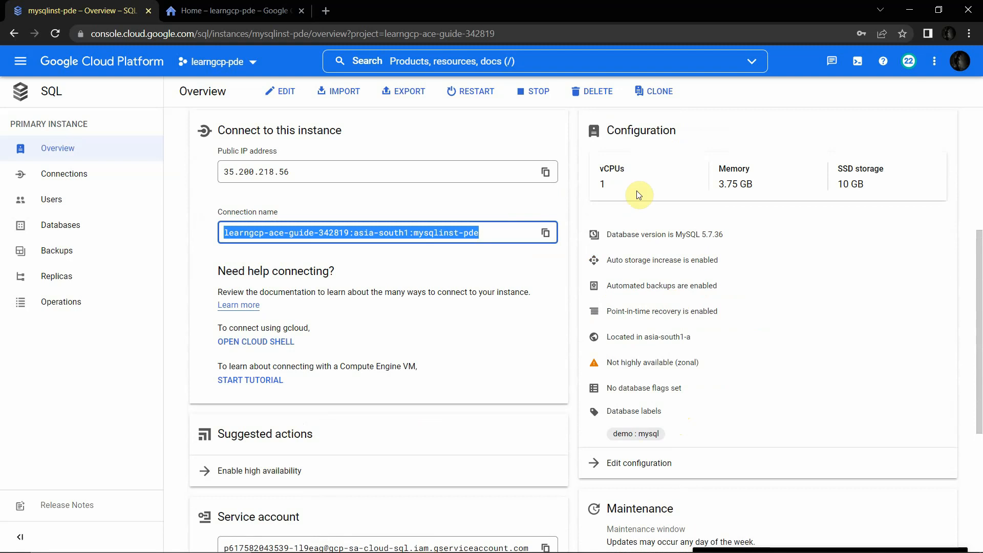
scroll(667, 213, up, 3)
scroll(635, 259, down, 3)
Open the configuration editor of mysqlinst-pde, inspect the machine type options and leave without saving changes.
click(653, 470)
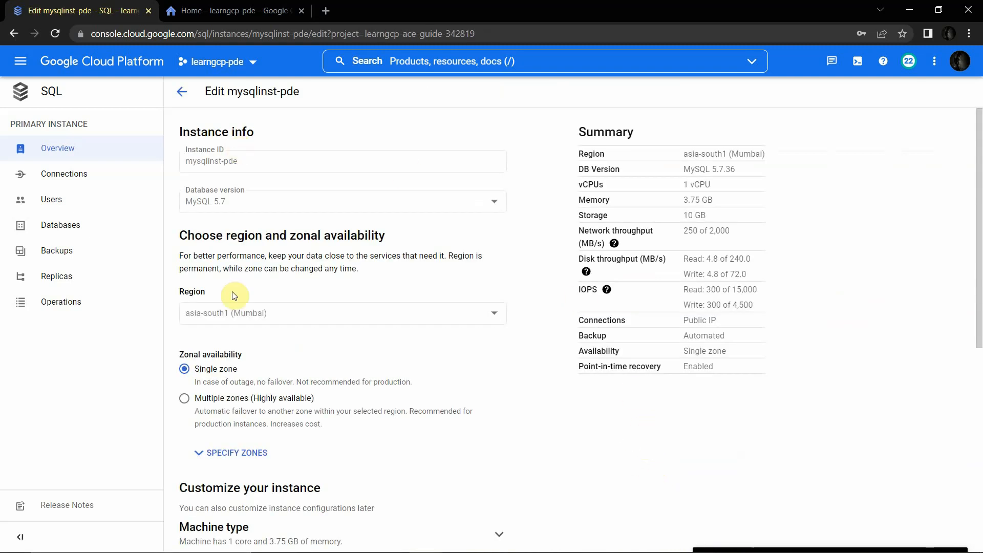
scroll(233, 296, down, 5)
click(246, 268)
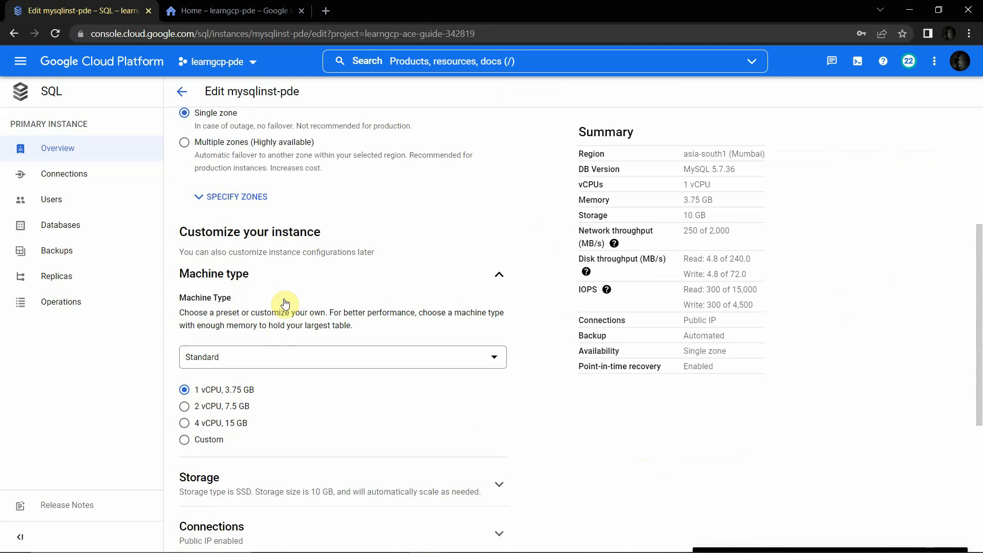
scroll(285, 304, down, 5)
click(253, 527)
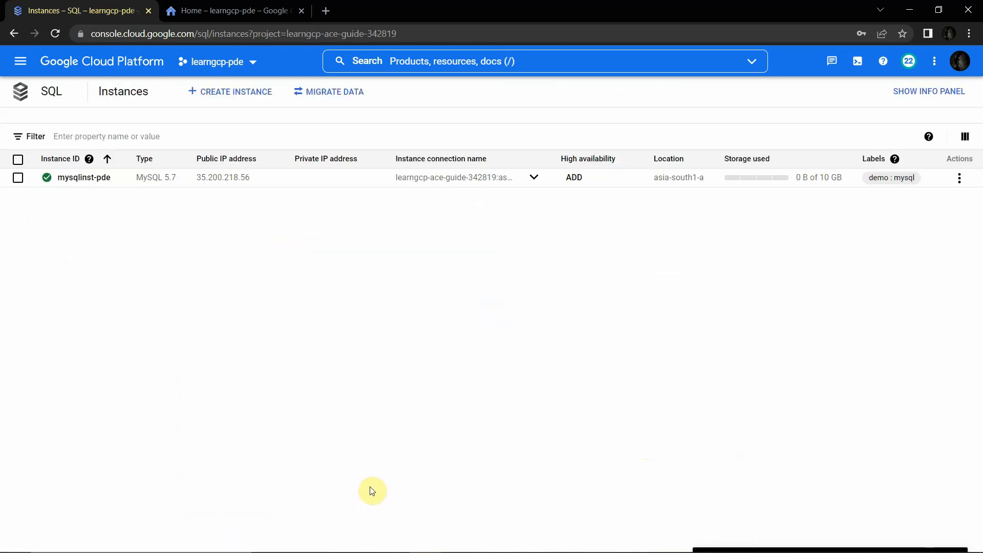
Copy the instance name mysqlinst-pde from its overview page and add it after gcloud sql connect in Cloud Shell.
click(84, 177)
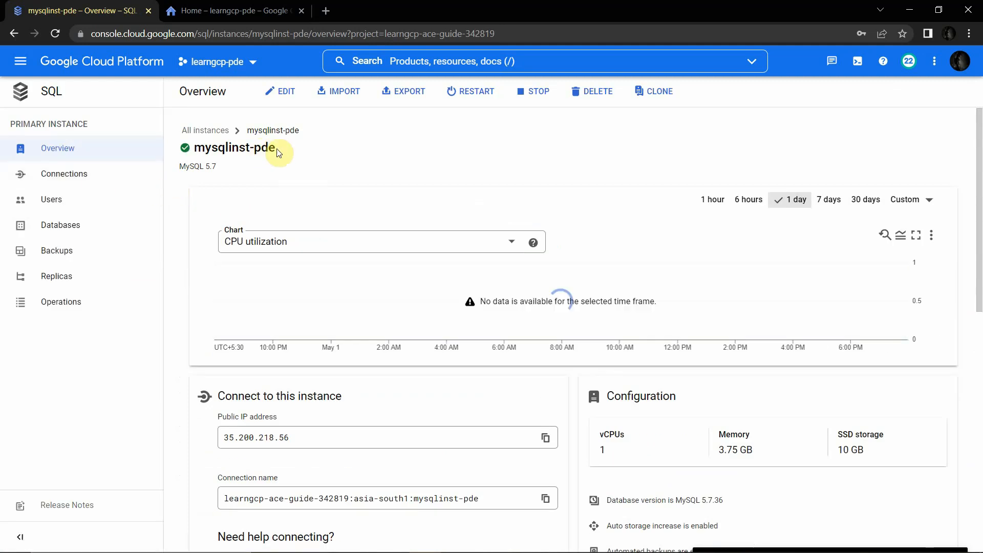
drag(277, 148, 192, 152)
key(ctrl+c)
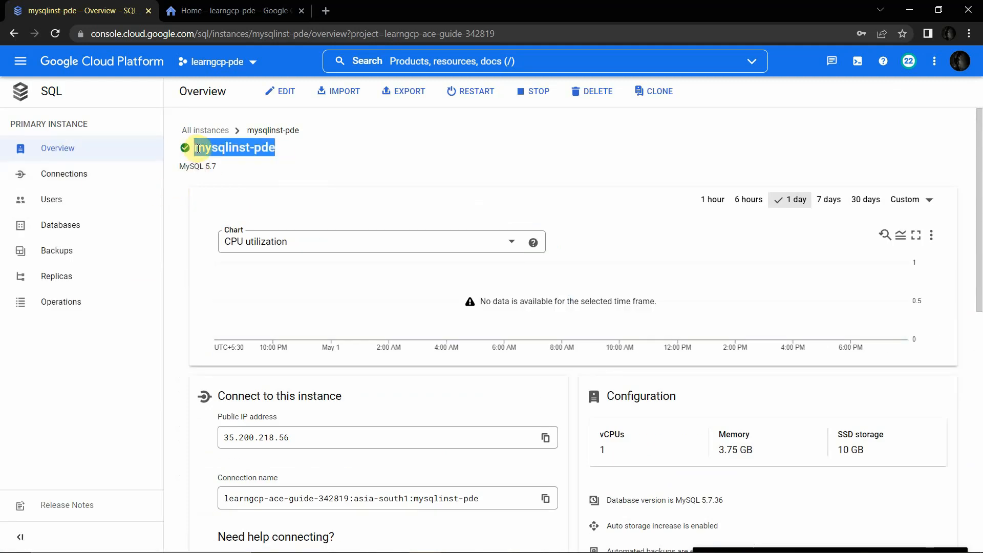
click(233, 10)
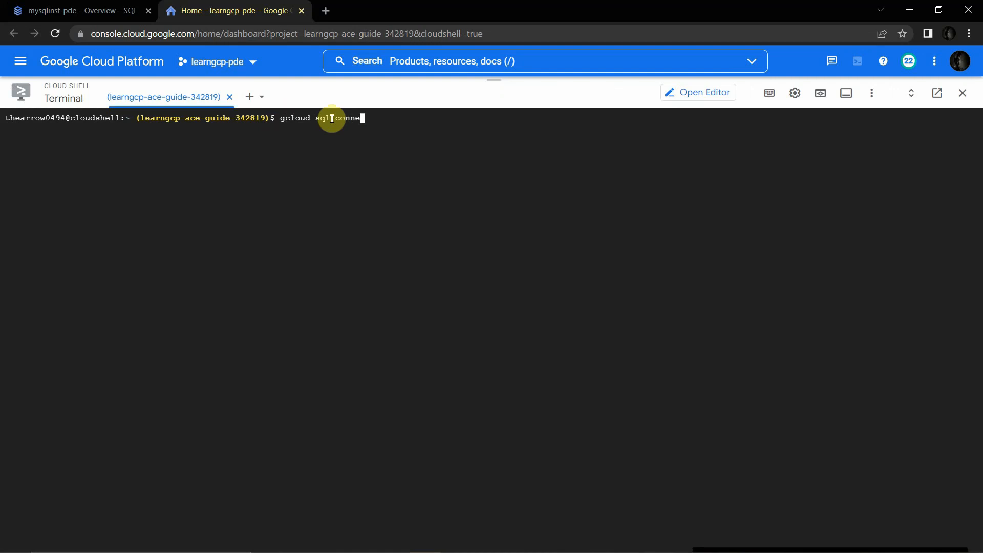
key(ctrl+v)
Review the users, databases, backups and operations of mysqlinst-pde, and return to its overview.
click(82, 10)
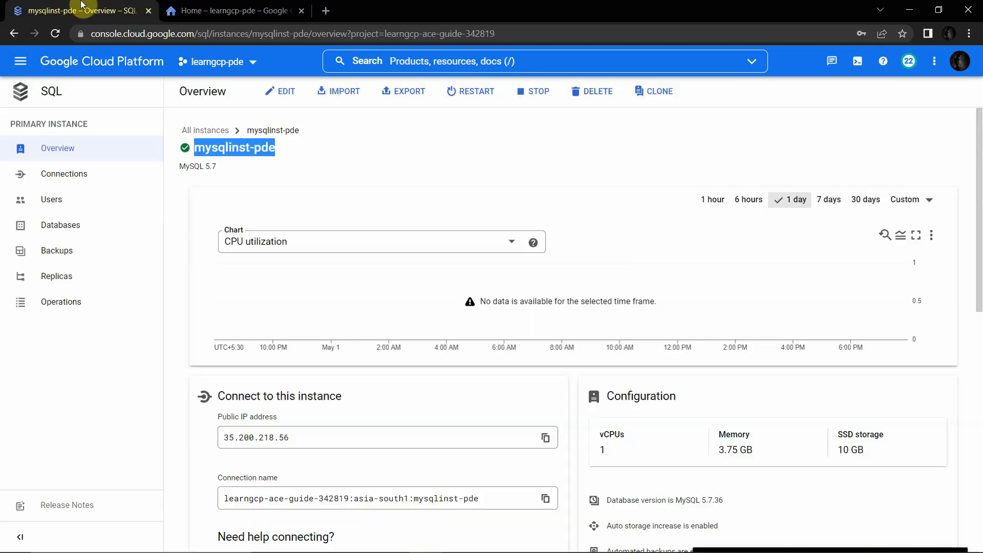
click(50, 203)
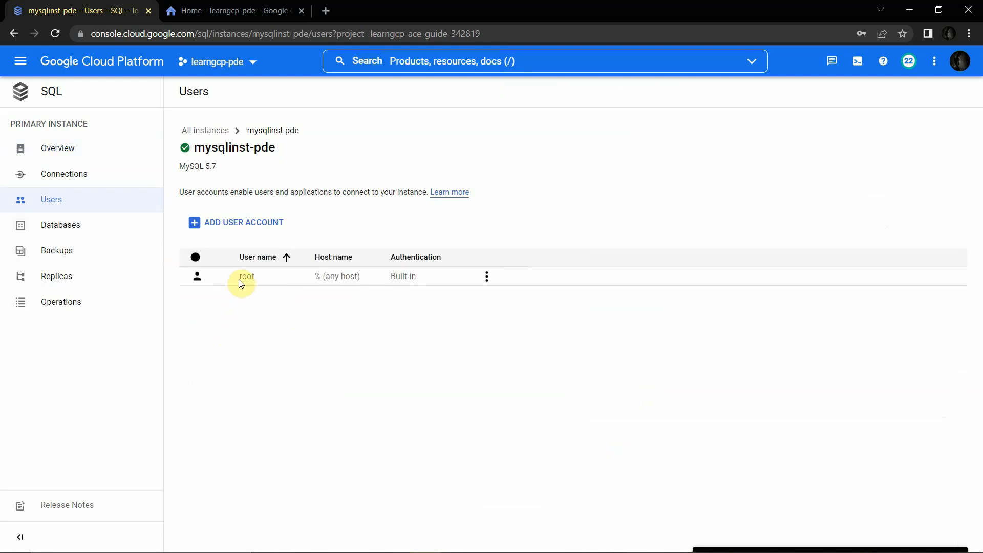
click(69, 226)
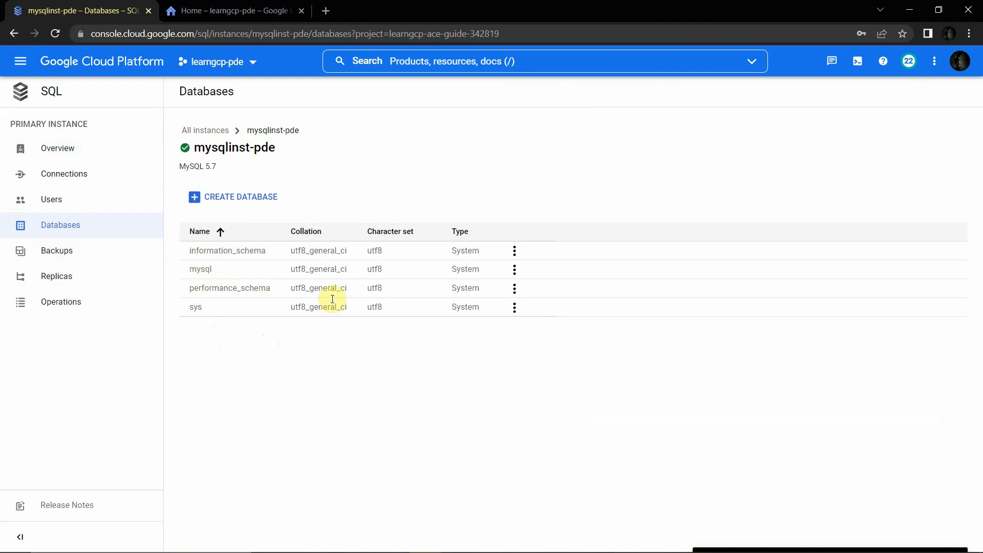
click(55, 251)
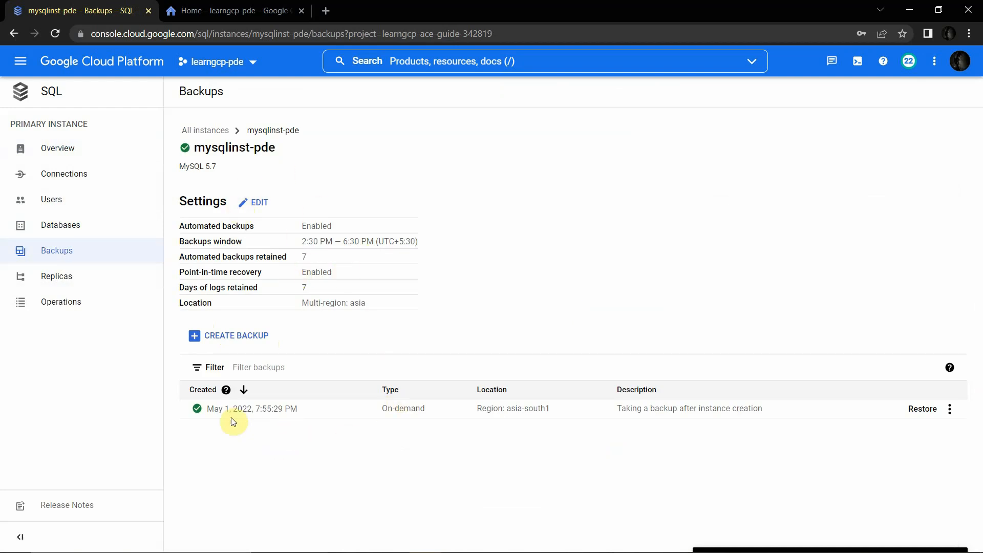
drag(256, 408, 305, 411)
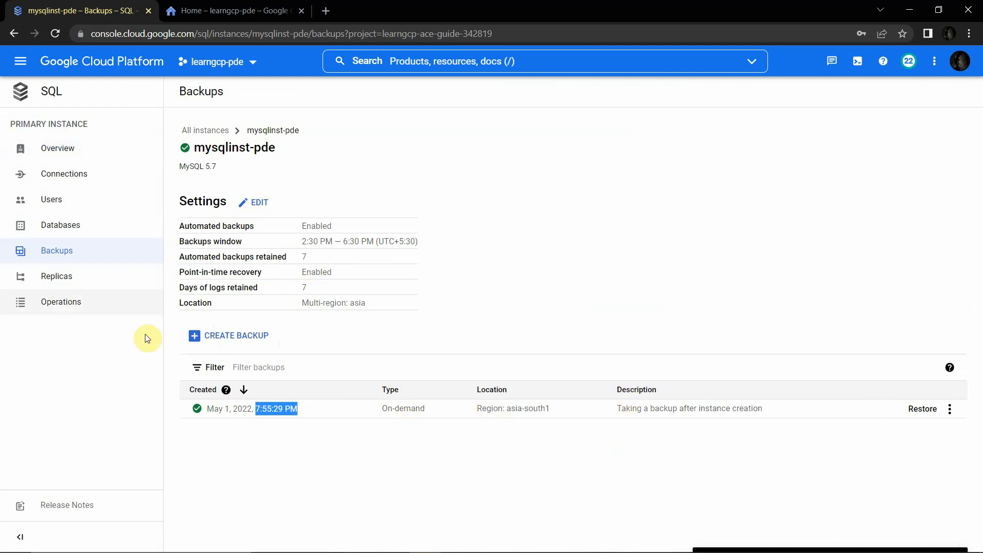
click(70, 307)
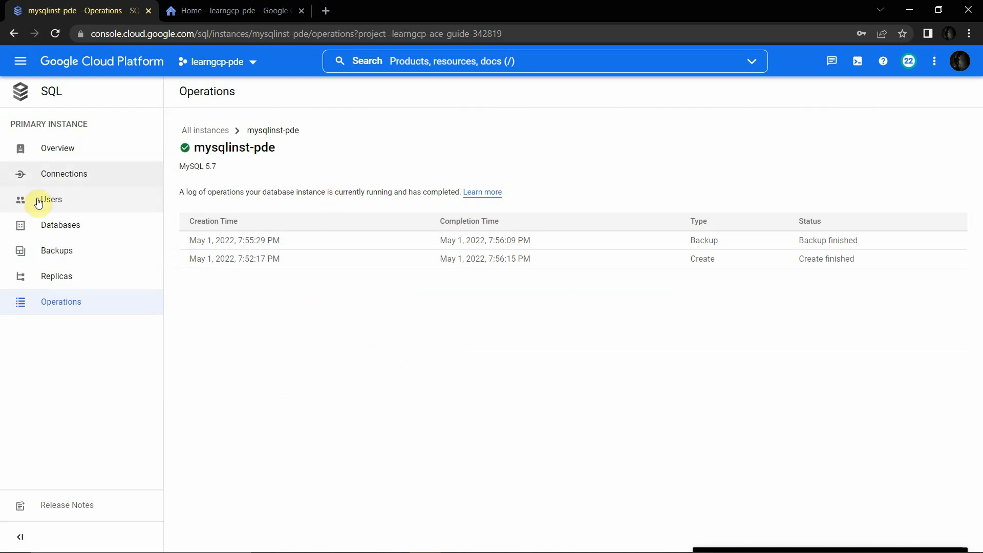
click(54, 152)
Complete the Cloud Shell connect command with --user=root and run gcloud sql connect mysqlinst-pde --user=root.
click(206, 19)
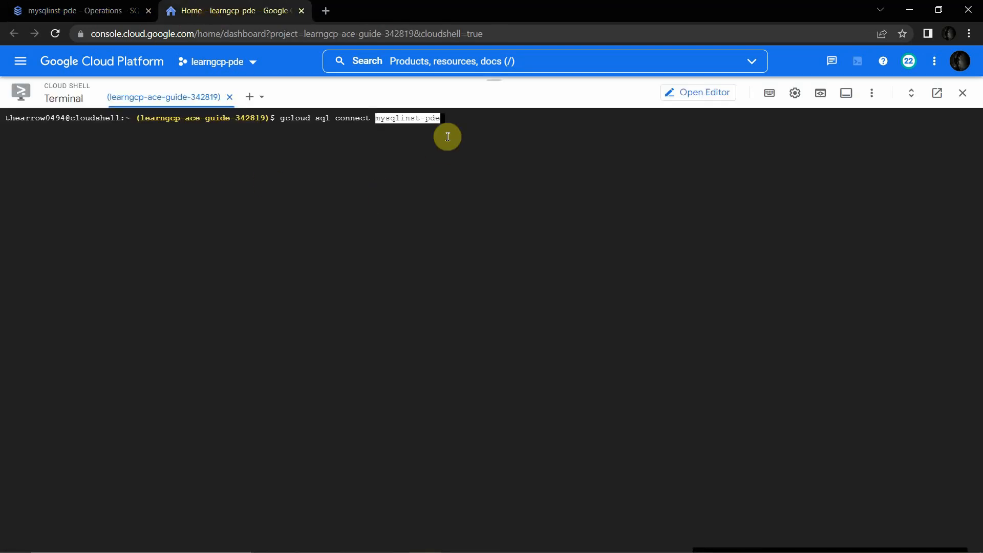
click(459, 121)
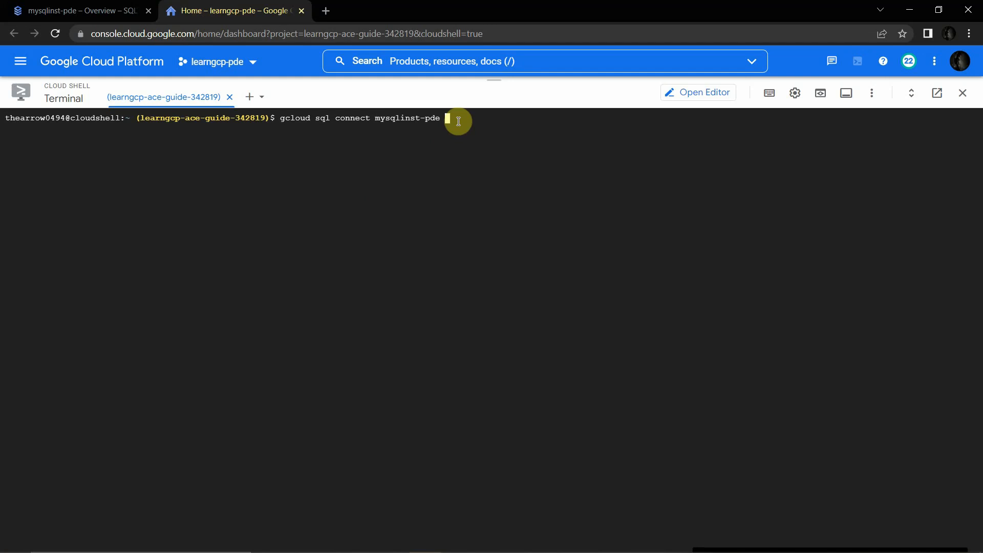
text(--user=root)
key(Return)
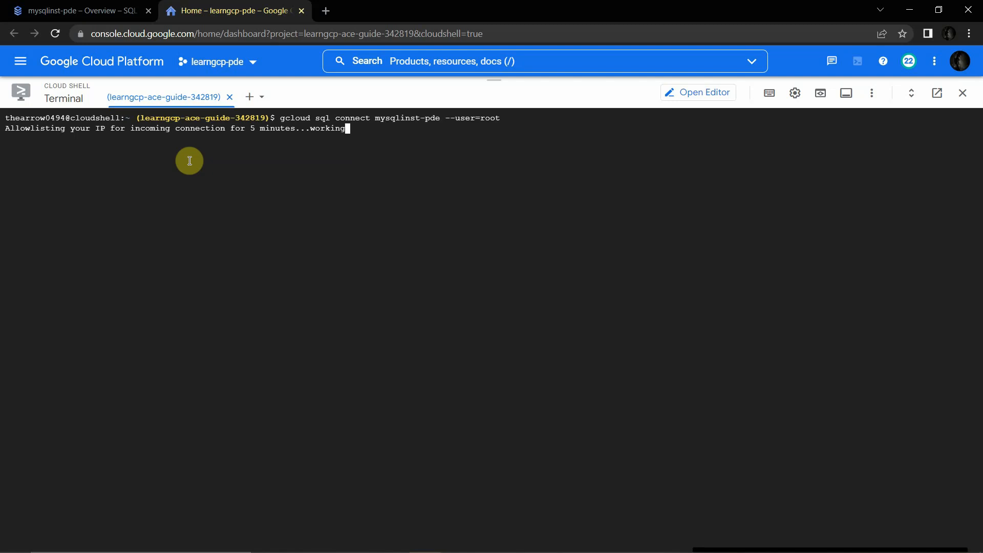
Switch to the Word notes and append --user=root to the gcloud sql connect command under section 1.
mouse_move(413, 537)
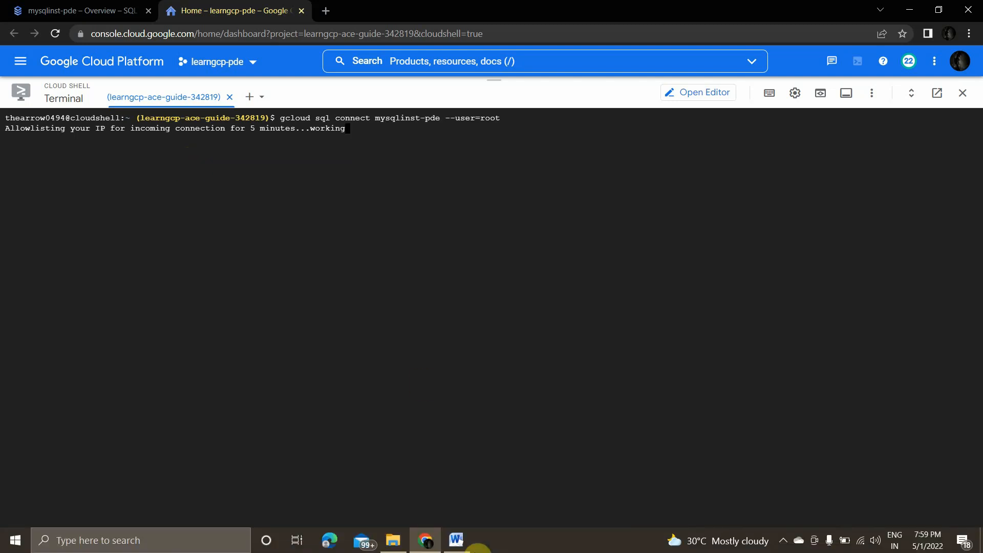
click(456, 540)
scroll(419, 403, up, 20)
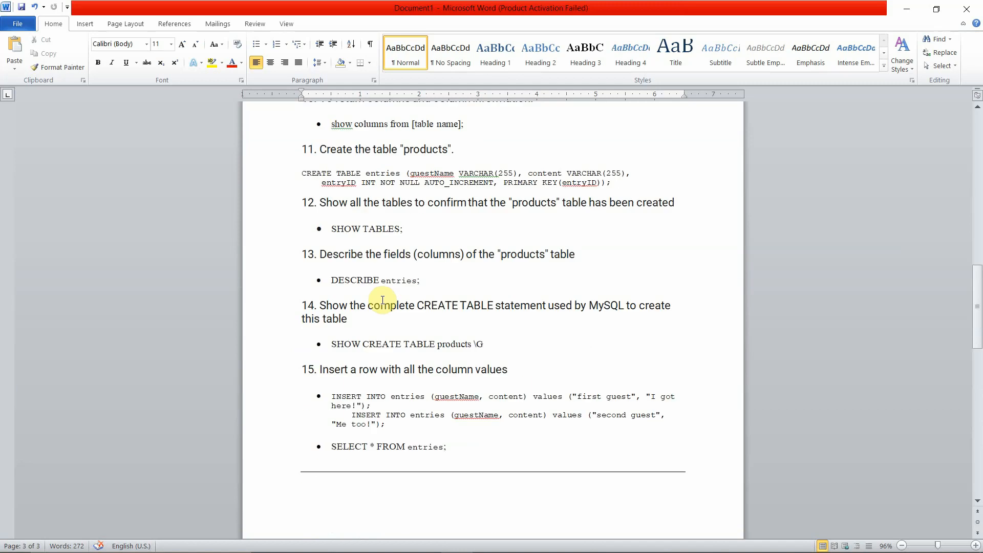
scroll(383, 299, up, 6)
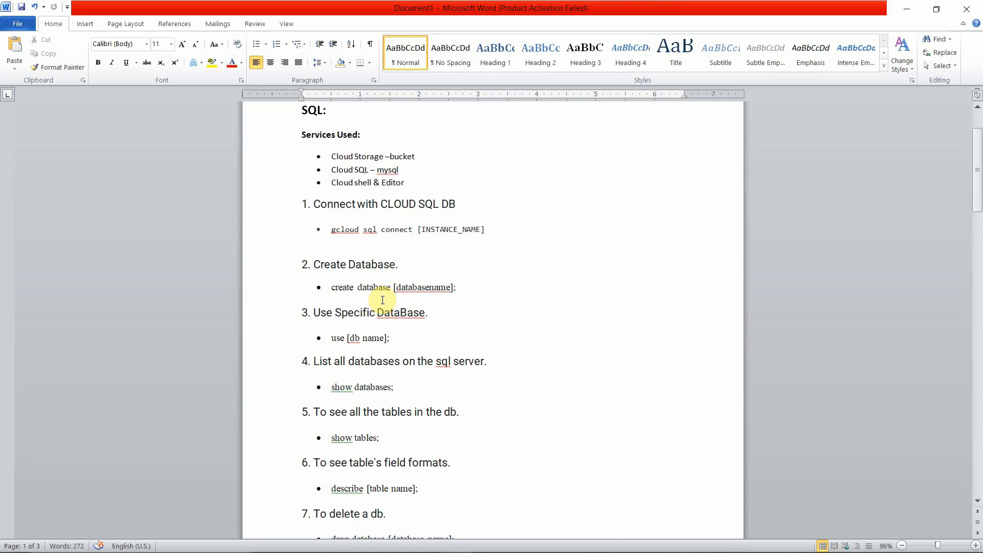
click(494, 227)
text(--)
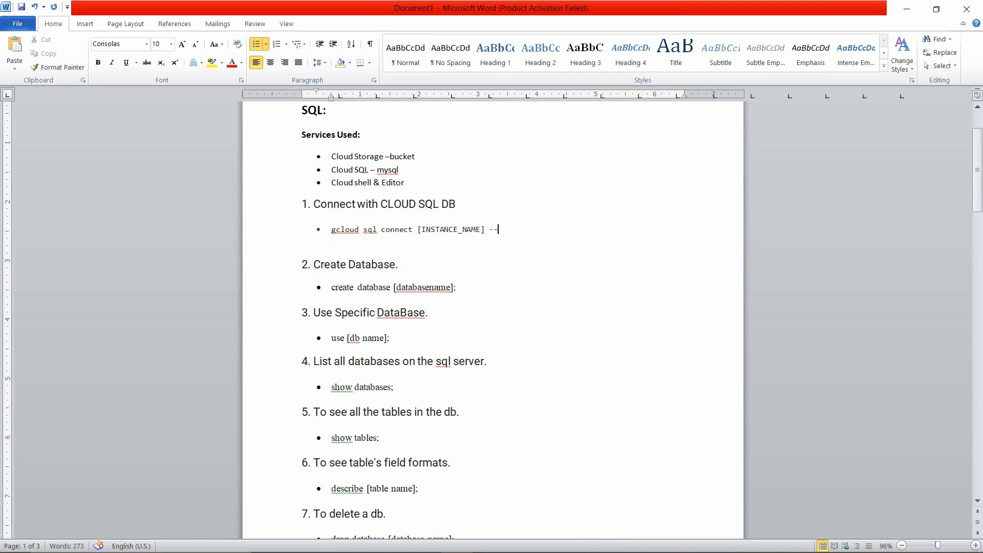
text(user=root)
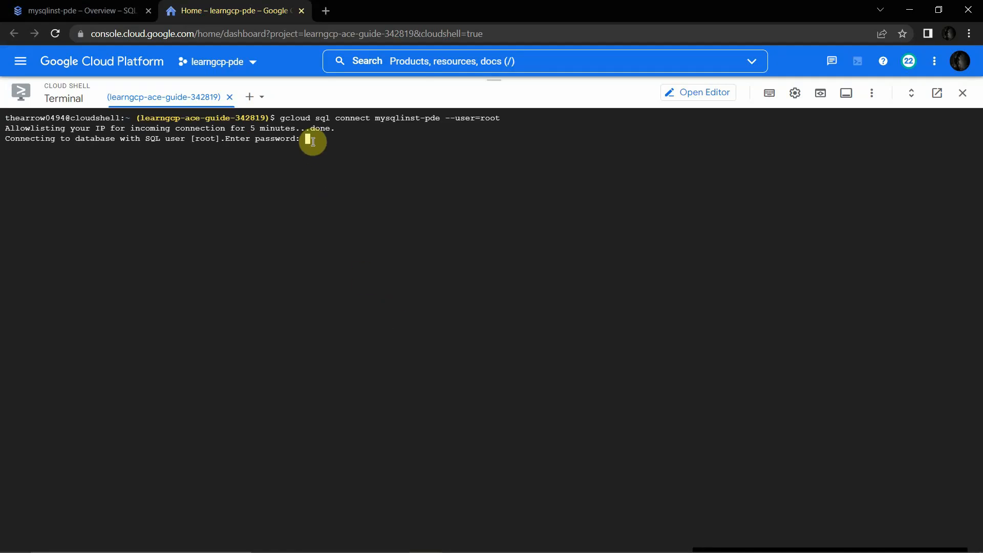
Back in Cloud Shell, submit the root user's database password and run clear at the MySQL prompt.
key(Return)
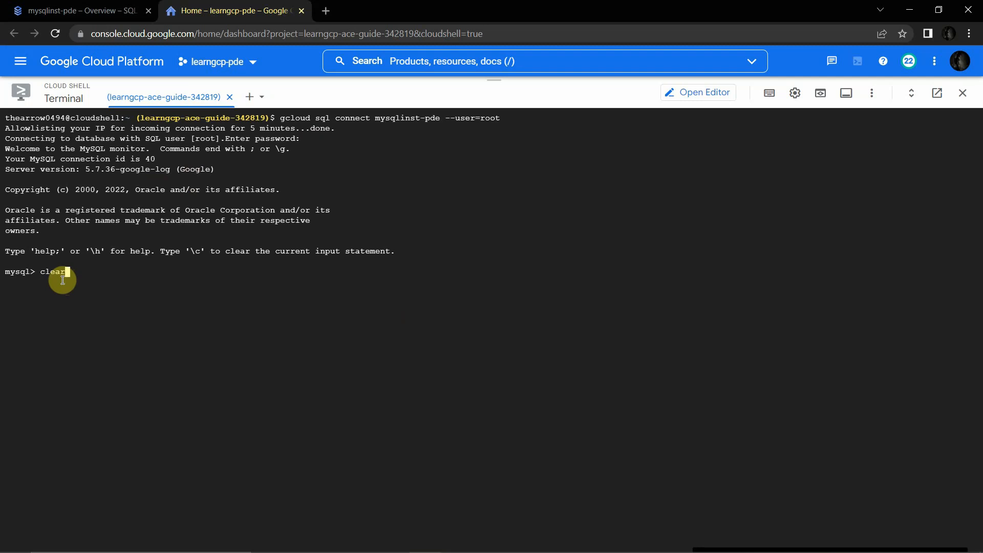
text(clear)
key(Return)
Check the create database syntax in the Word notes and create a database named samplemysql in the MySQL session.
key(alt+Tab)
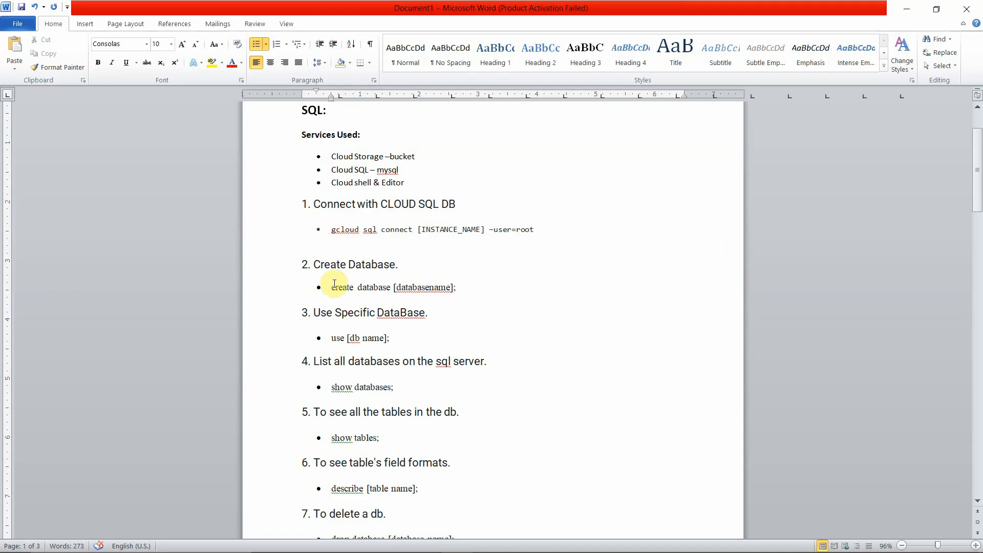
key(alt+Tab)
text(create )
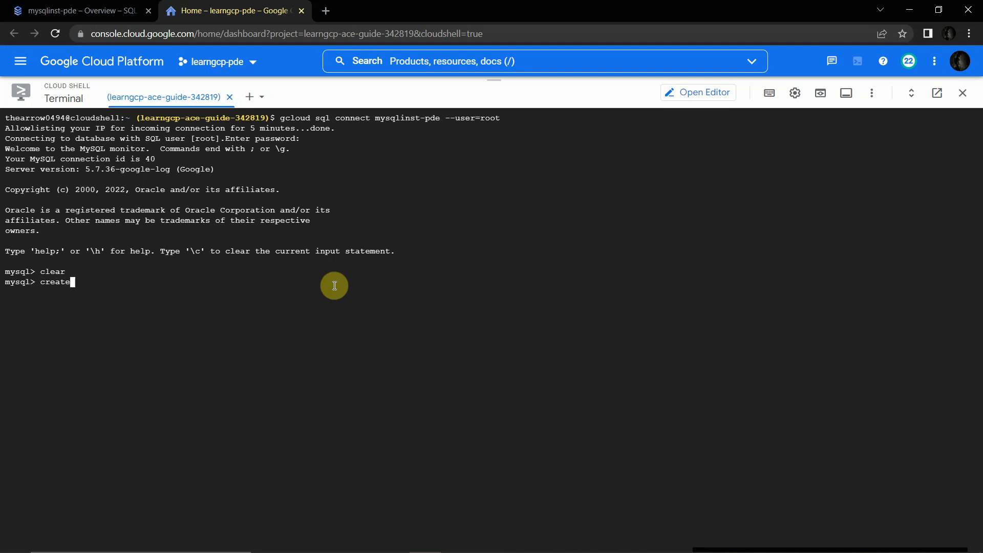
text(database)
key(BackSpace)
key(BackSpace)
key(BackSpace)
key(BackSpace)
text(sample)
key(Return)
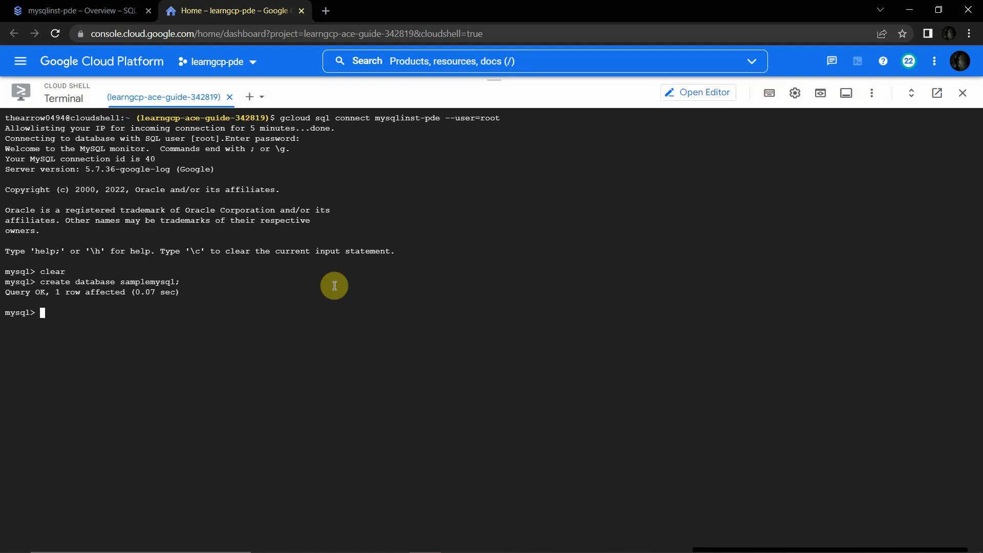
Check the use statement's syntax in the Word notes and switch the MySQL session to the samplemysql database.
text(use)
key(alt+Tab)
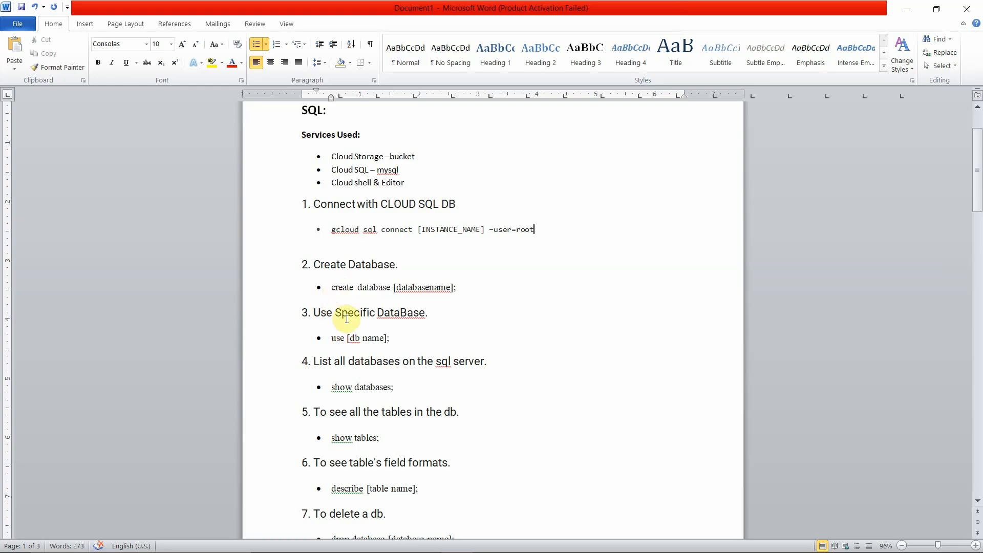
key(alt+Tab)
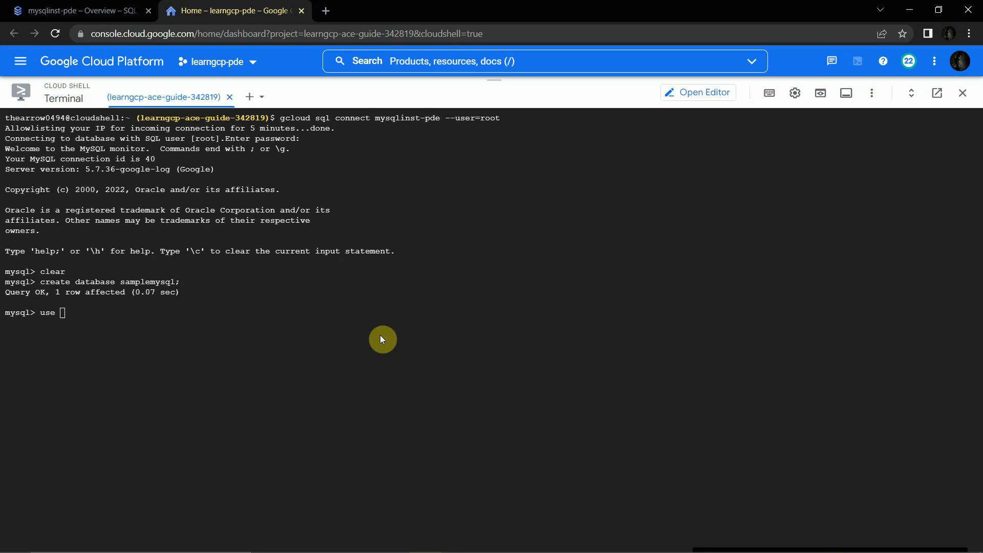
text(samplemysql;)
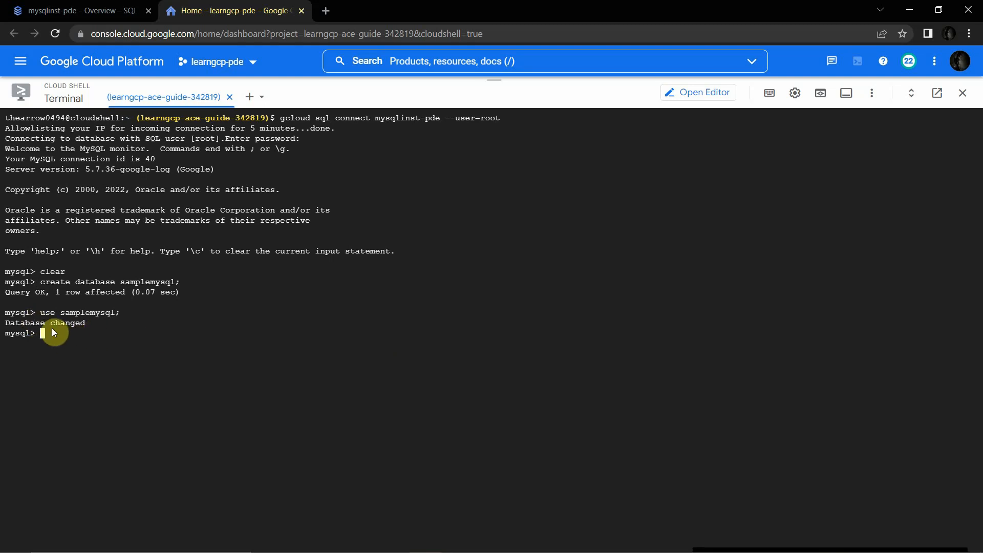
Consult the Word notes and list all databases on the SQL server with show databases; in the Cloud Shell MySQL session.
key(alt+Tab)
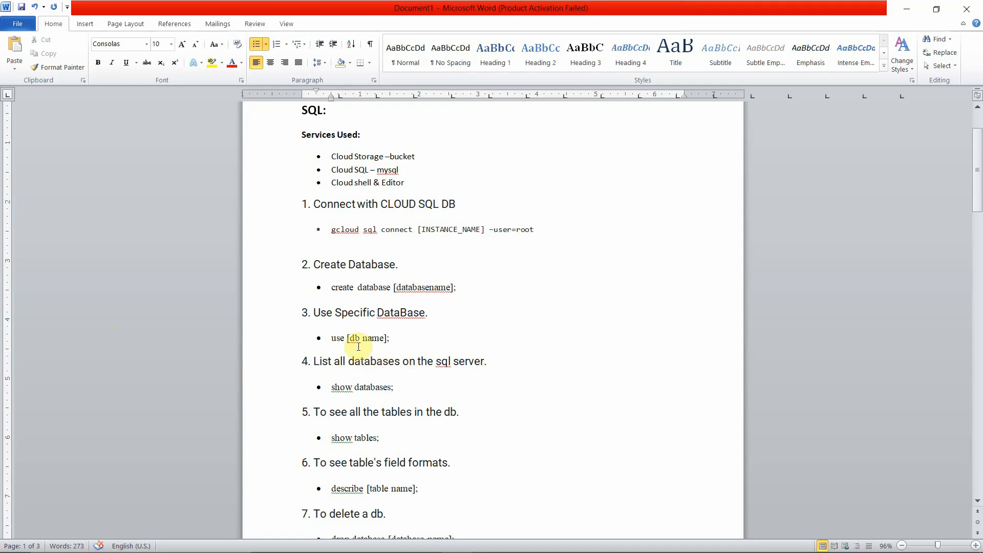
key(alt+Tab)
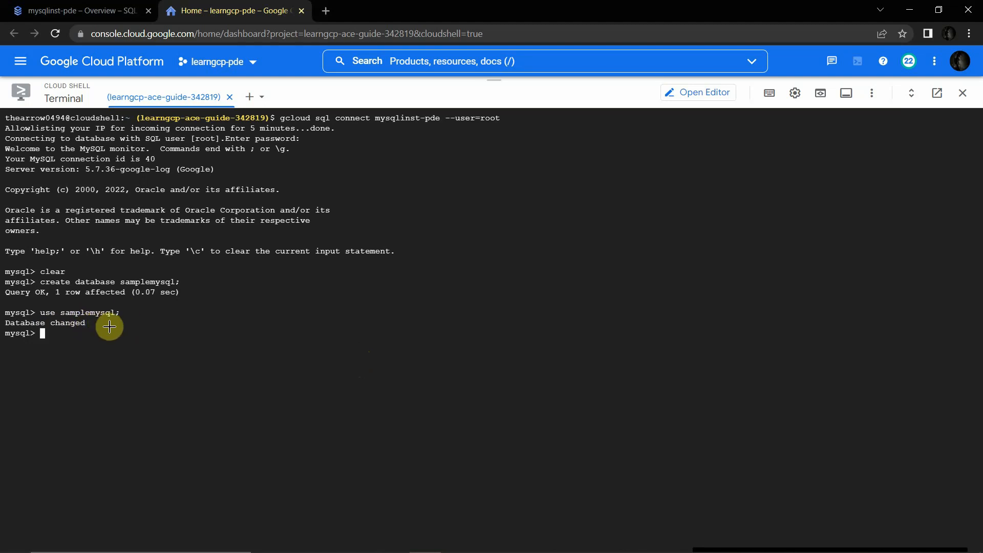
key(alt+Tab)
key(alt+Tab)
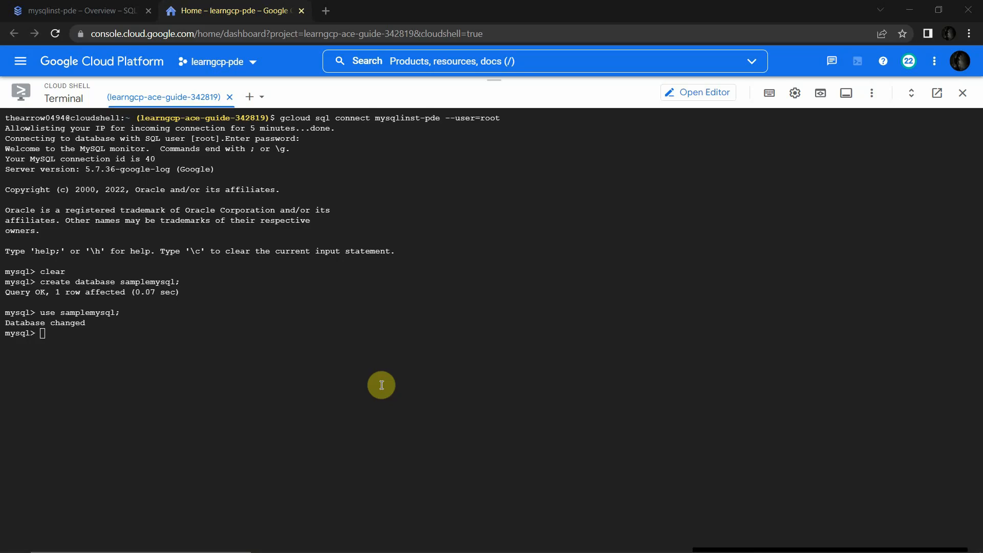
text(sho)
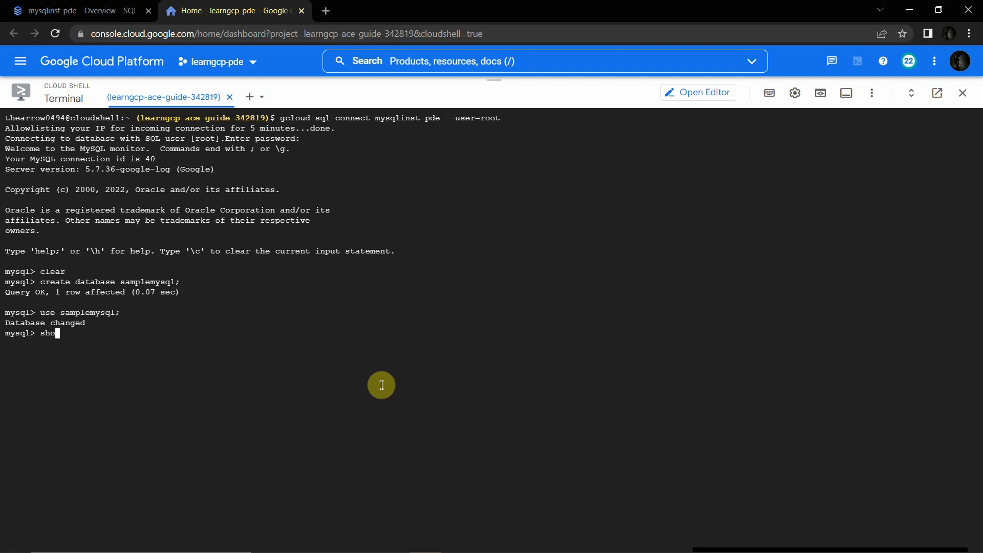
text(w databases;)
key(Return)
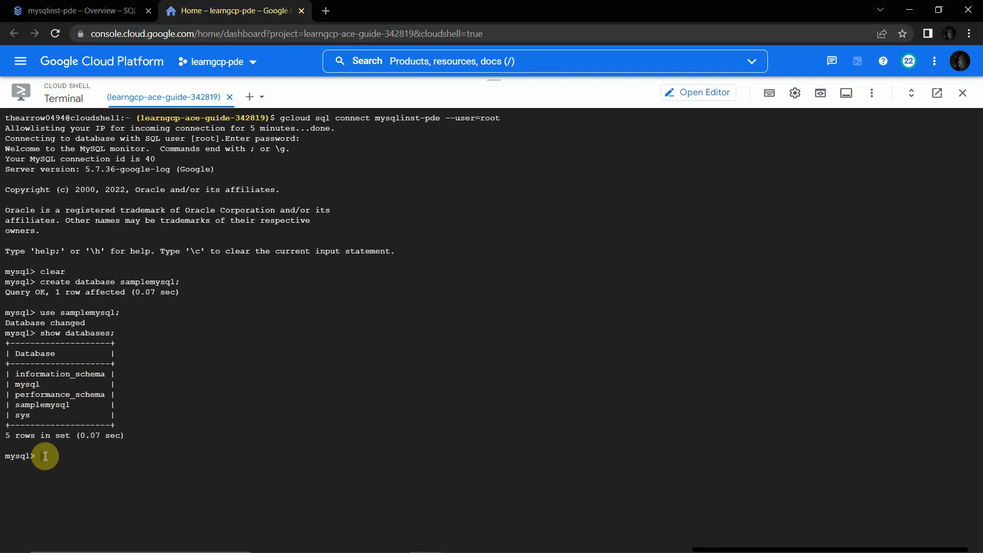
Select the samplemysql database again with use samplemysql; and list its tables with show tables;.
text(samplemysql;)
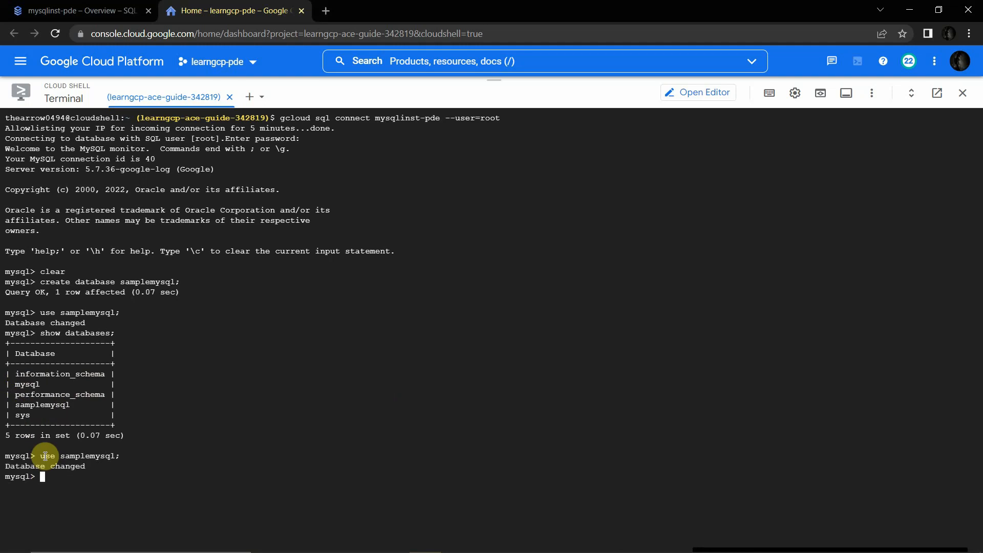
key(alt+Tab)
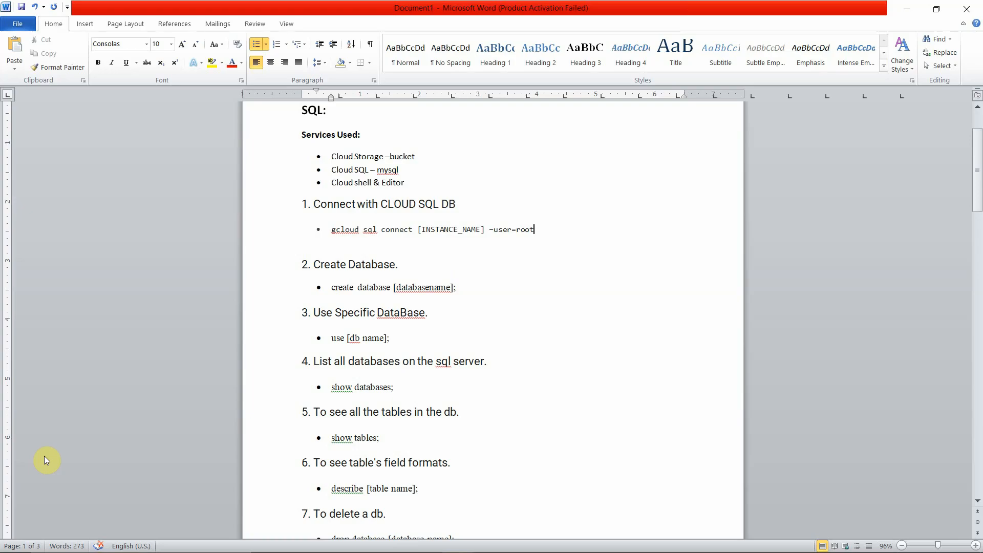
scroll(432, 328, down, 1)
key(alt+Tab)
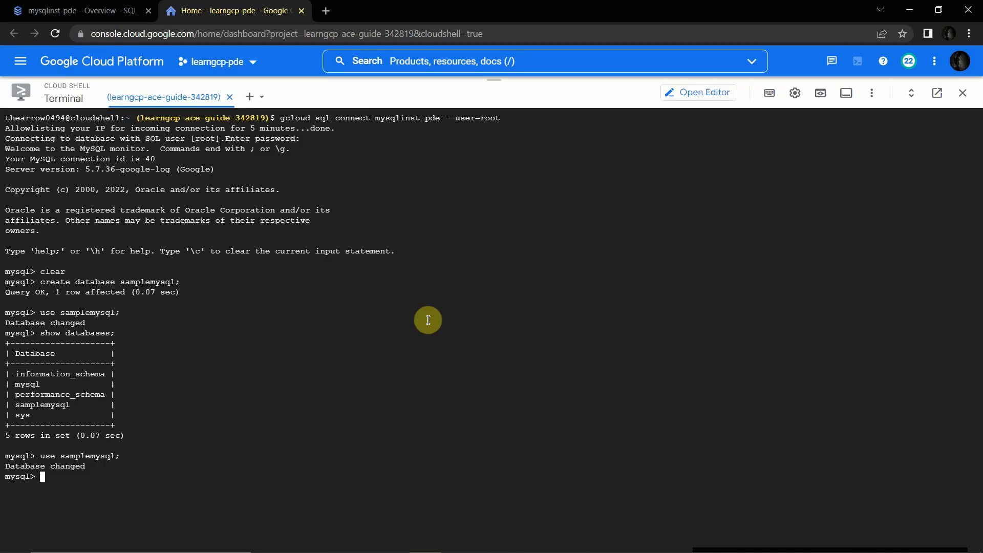
text(show tables;)
key(Return)
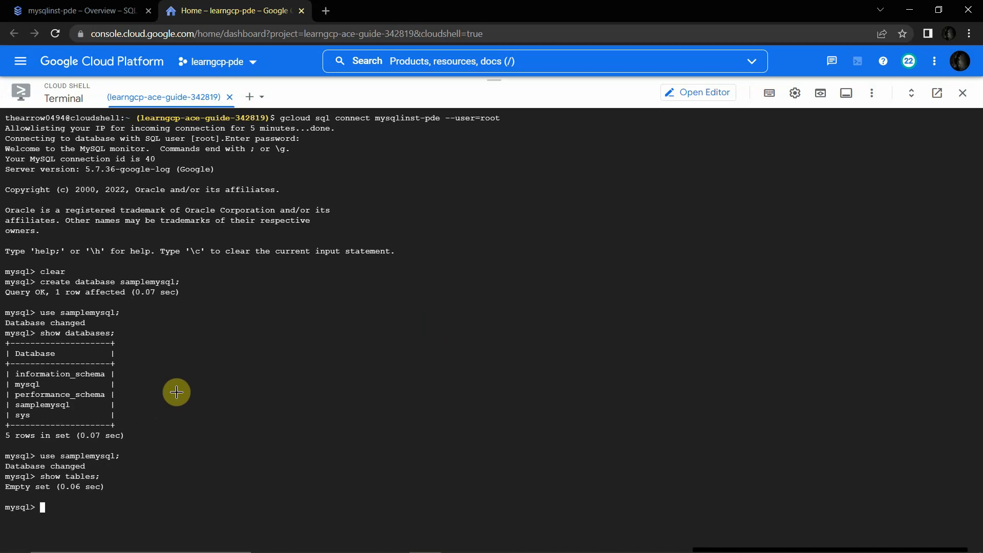
Copy the CREATE TABLE entries statement from section 11 of the Word notes and run it in the MySQL session.
key(alt+Tab)
scroll(415, 277, down, 2)
scroll(418, 277, down, 8)
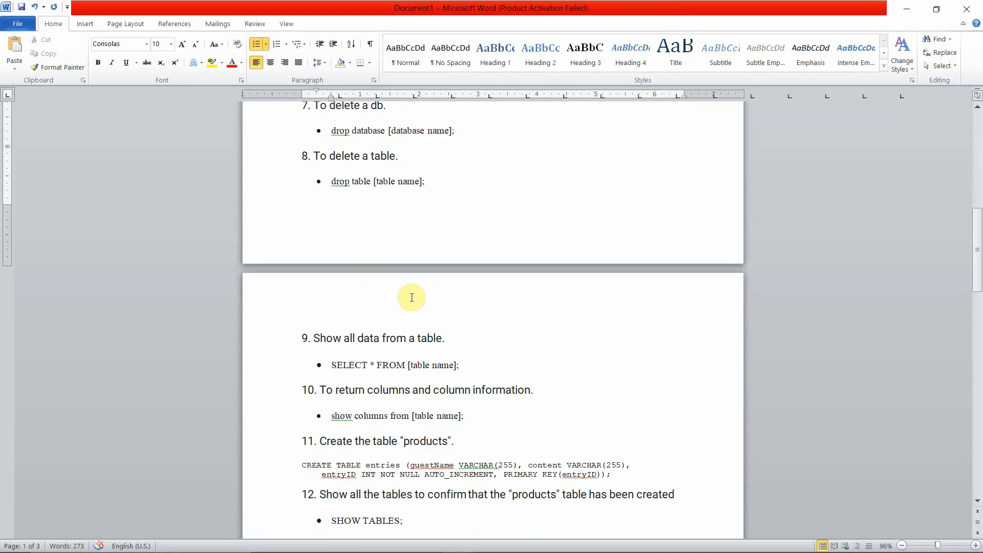
scroll(399, 401, down, 2)
drag(302, 407, 604, 413)
key(ctrl+c)
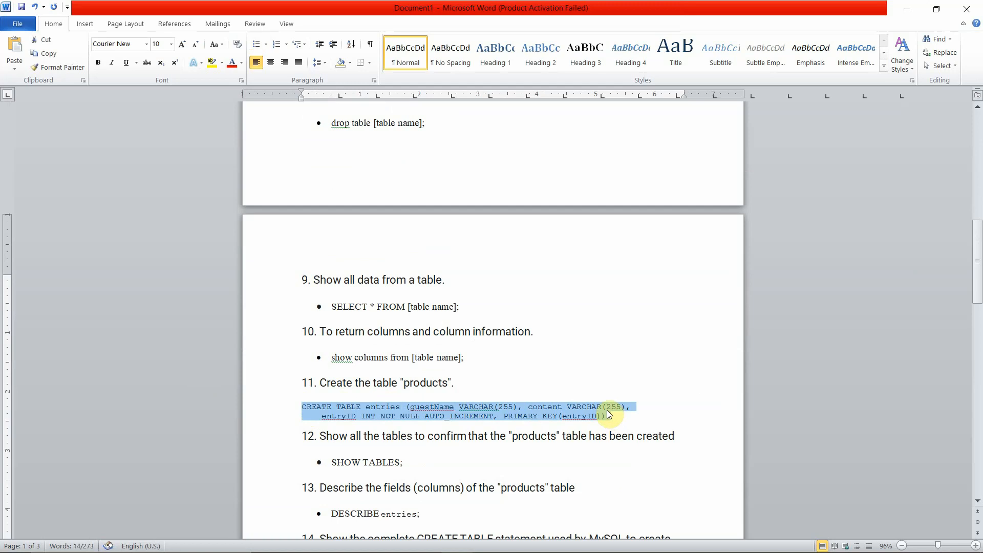
key(alt+Tab)
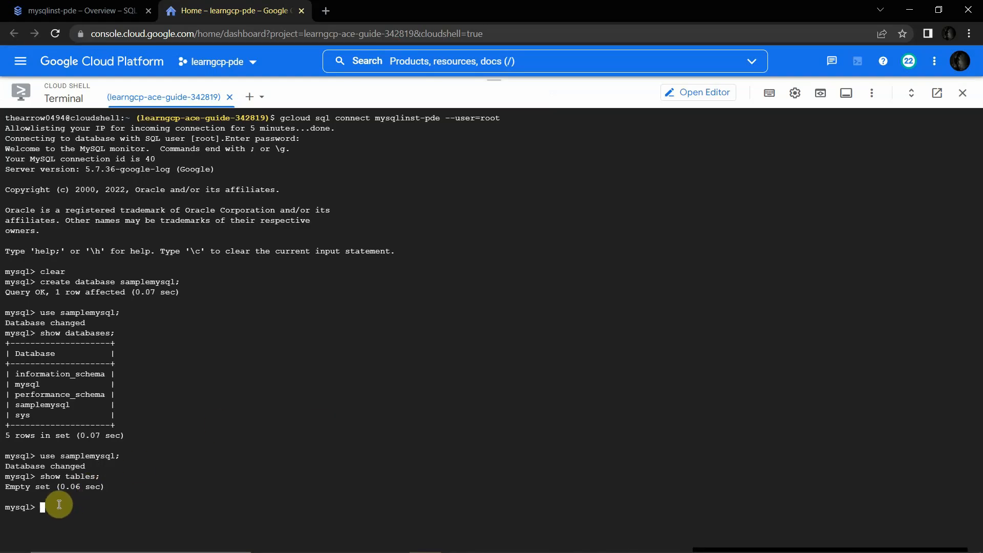
key(ctrl+v)
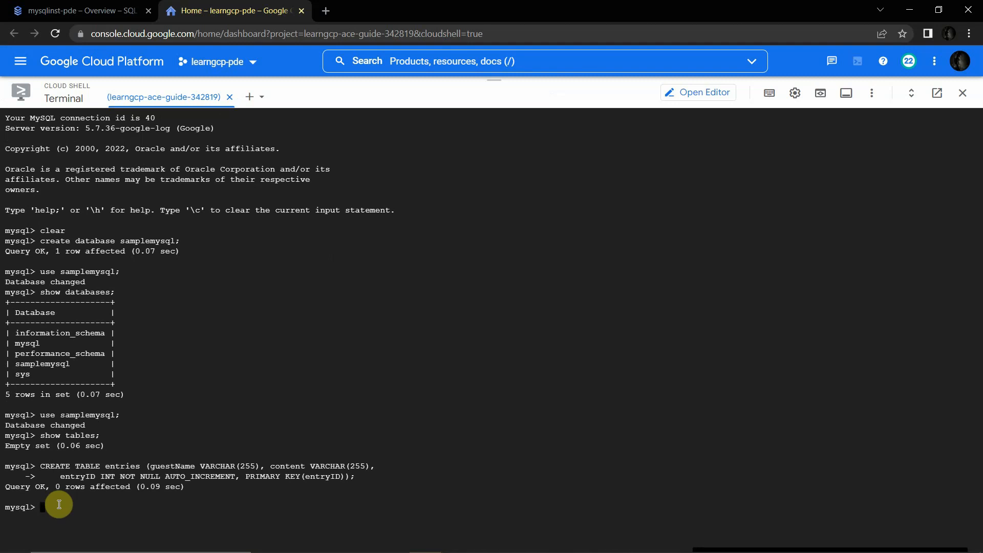
List the tables in samplemysql again with show tables; to check for the entries table.
text(show tables;)
key(Return)
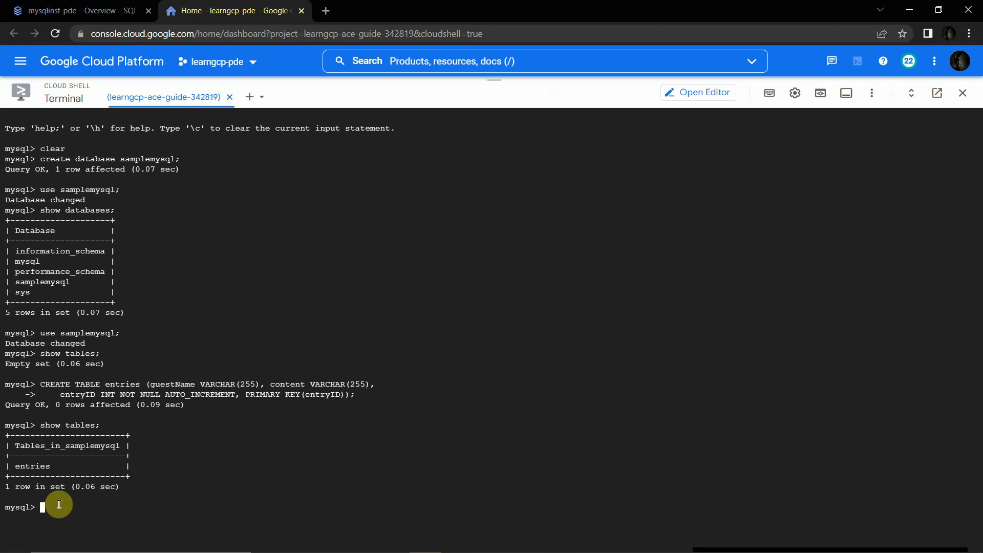
Copy the first INSERT statement from section 15 of the Word notes and add the row "first guest", "I got here!" to entries, removing the stray bullet.
key(alt+Tab)
scroll(450, 360, down, 3)
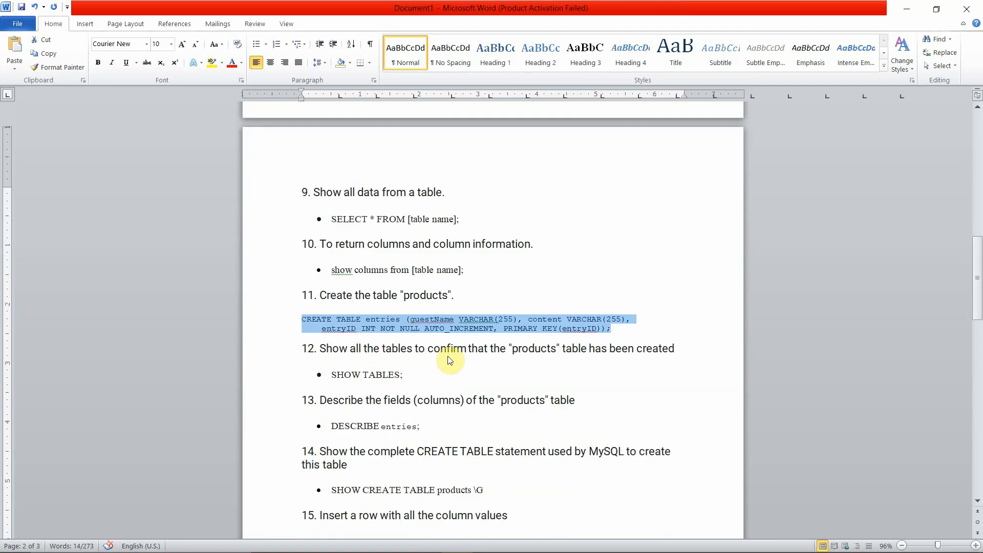
scroll(345, 431, down, 3)
click(332, 455)
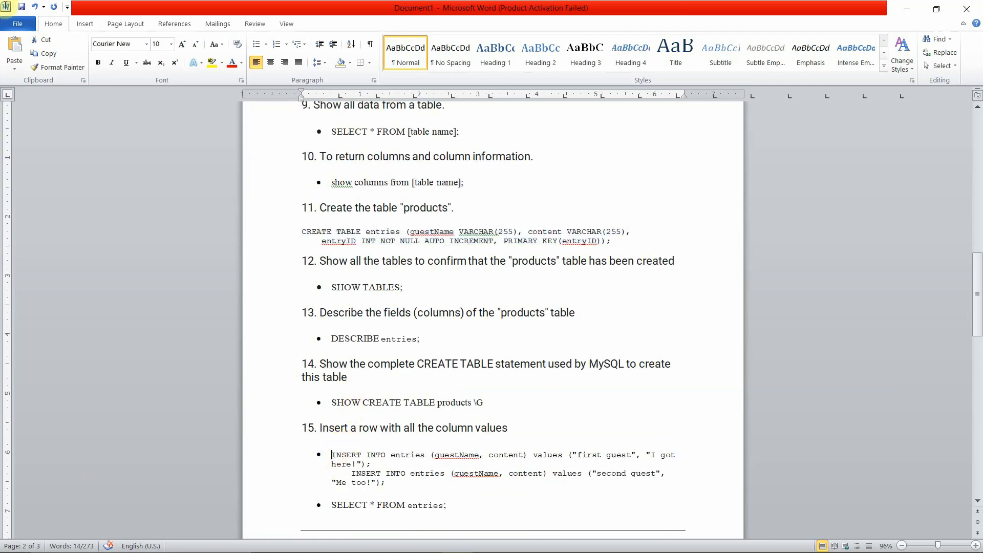
drag(332, 454, 370, 464)
key(ctrl+c)
key(alt+Tab)
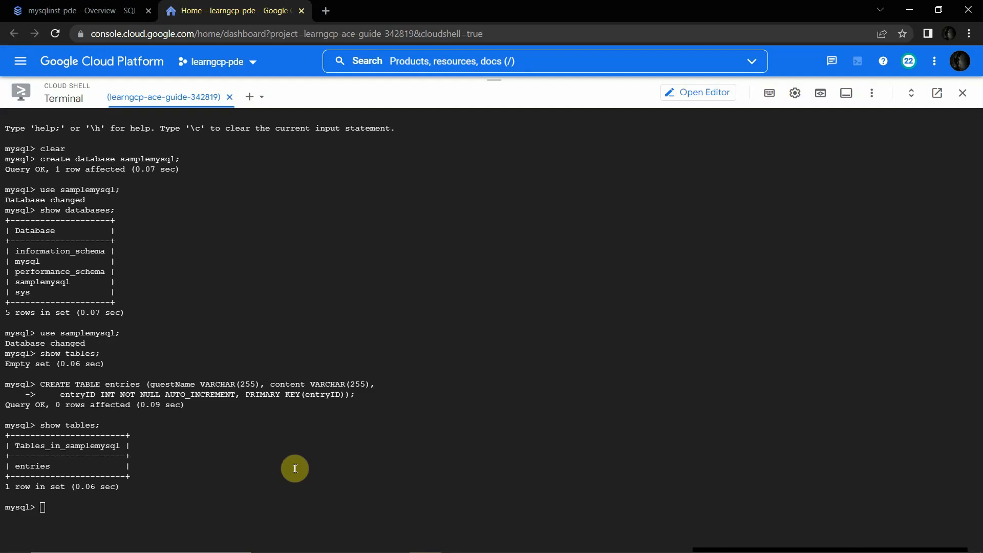
key(ctrl+v)
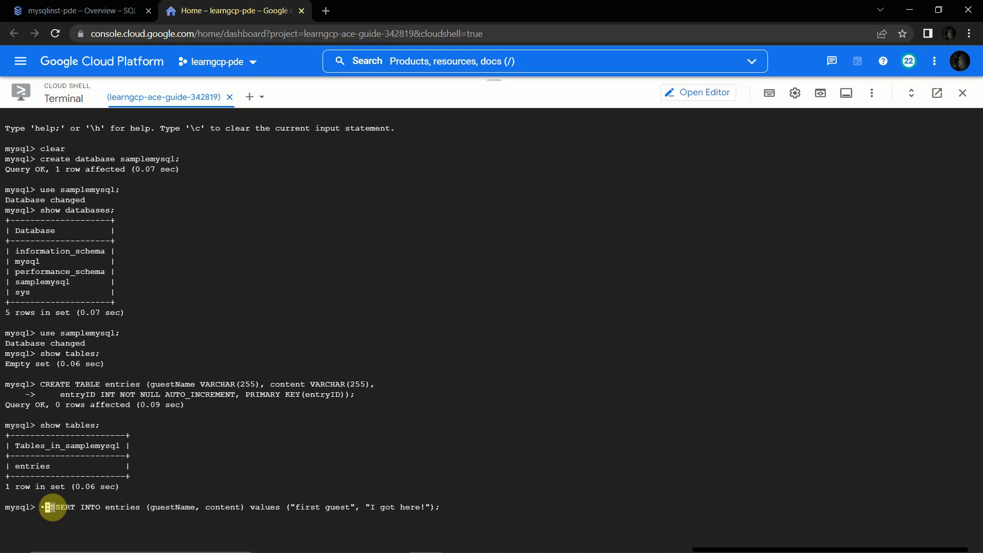
key(BackSpace)
key(Return)
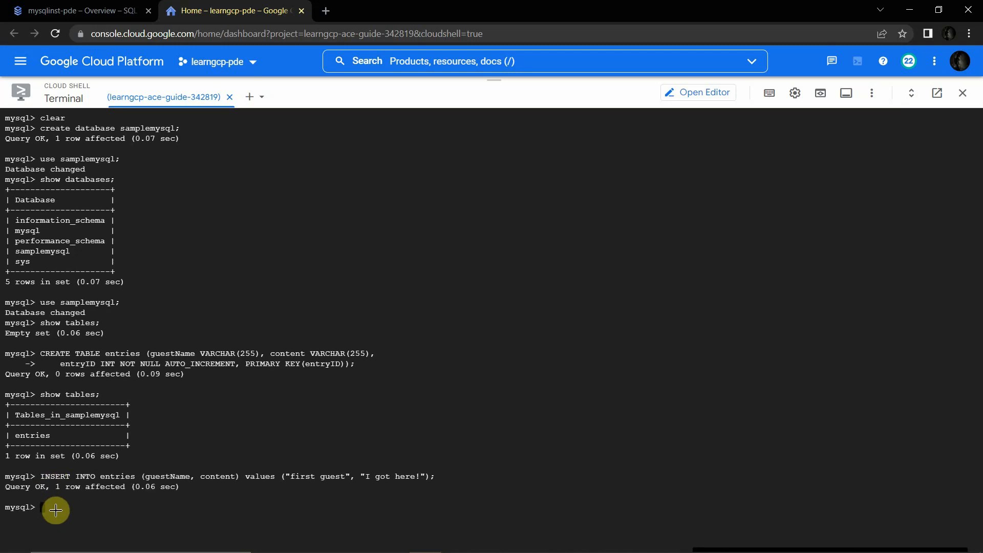
Copy the second INSERT from the Word notes to add "second guest", "Me too!" to entries, and query the table with select * from entries;.
key(alt+Tab)
click(358, 476)
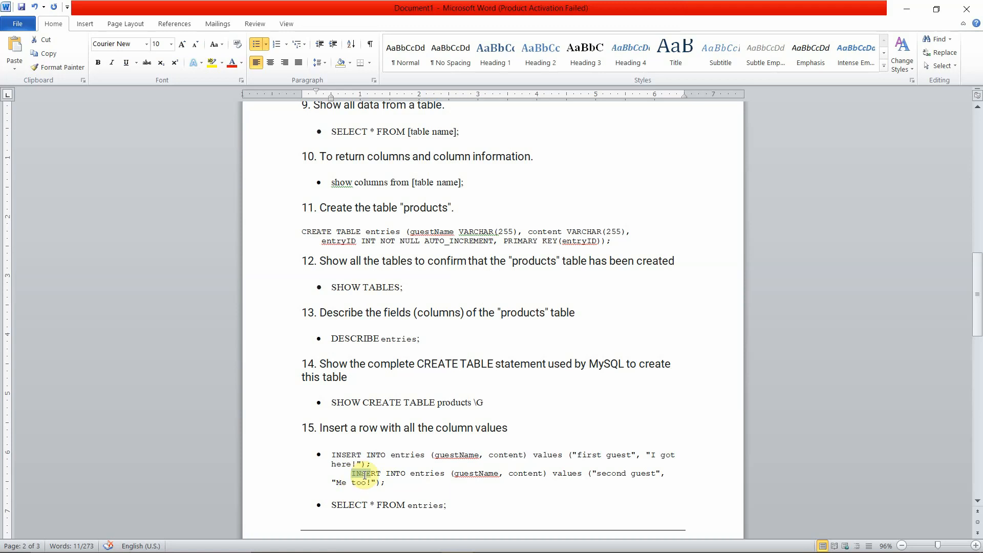
drag(364, 476, 383, 484)
key(ctrl+c)
key(alt+Tab)
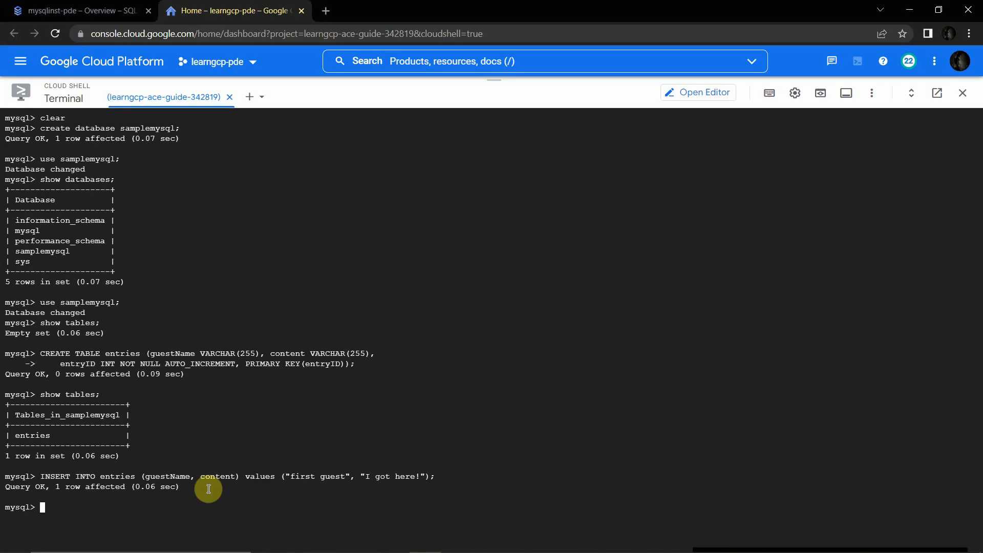
key(ctrl+v)
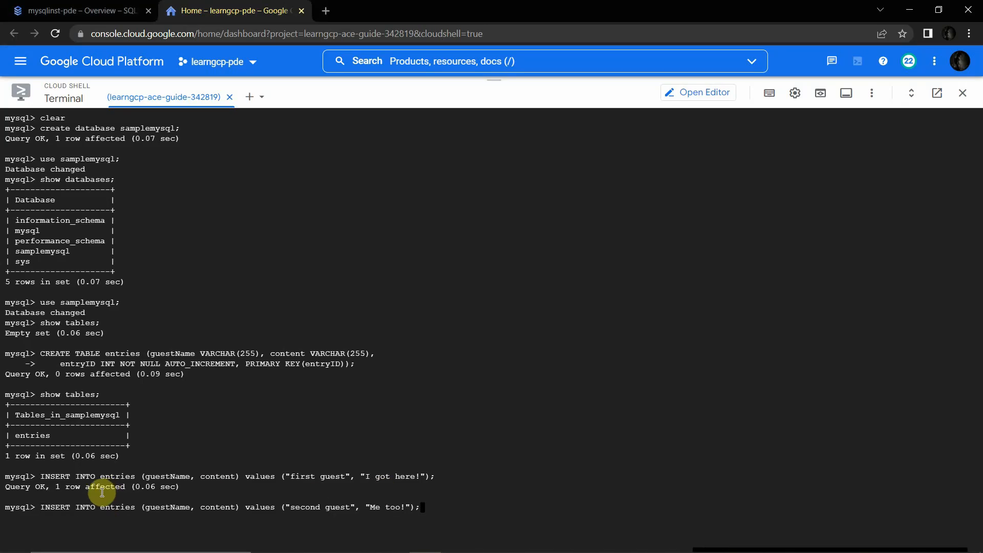
key(Return)
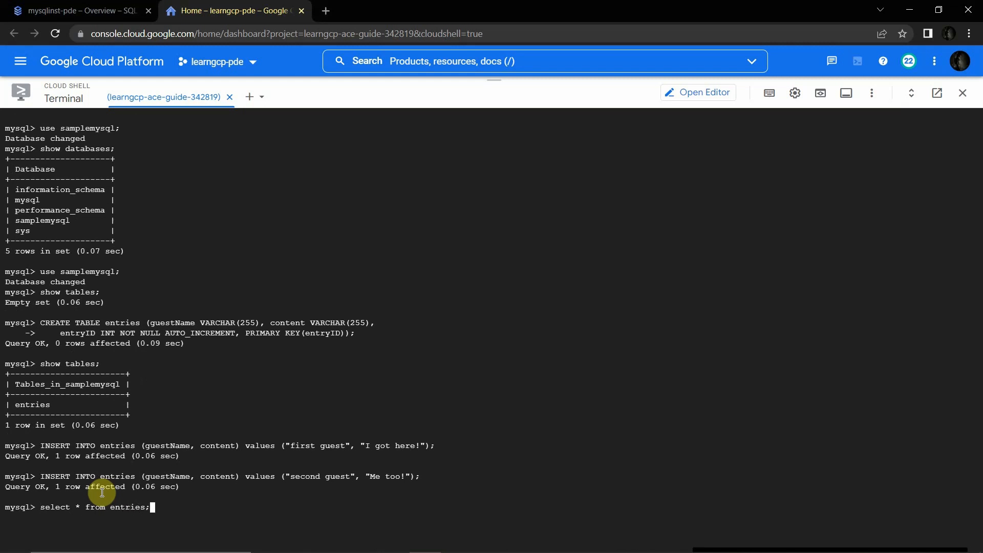
key(Return)
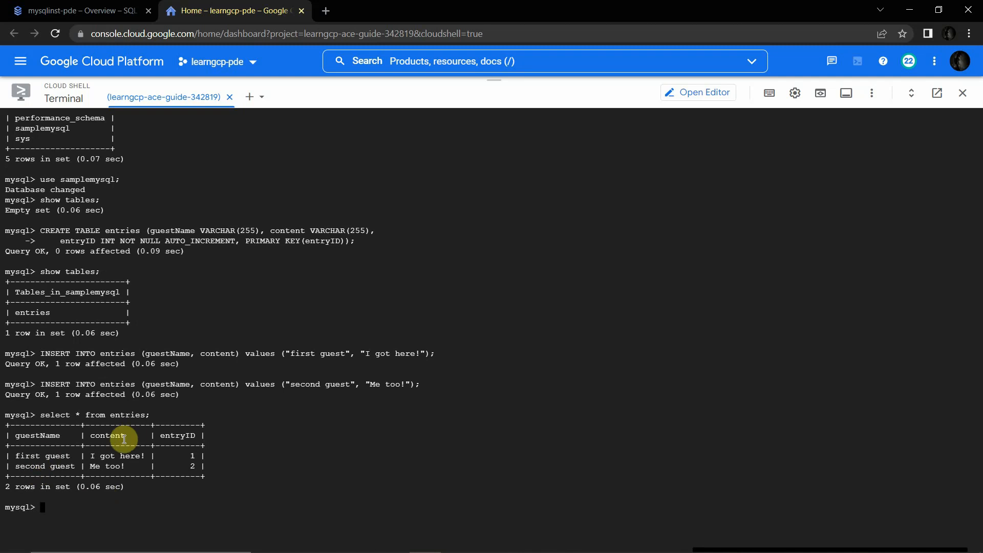
Look up the field format command in section 6 of the Word notes and run describe entries; in the MySQL session.
key(alt+Tab)
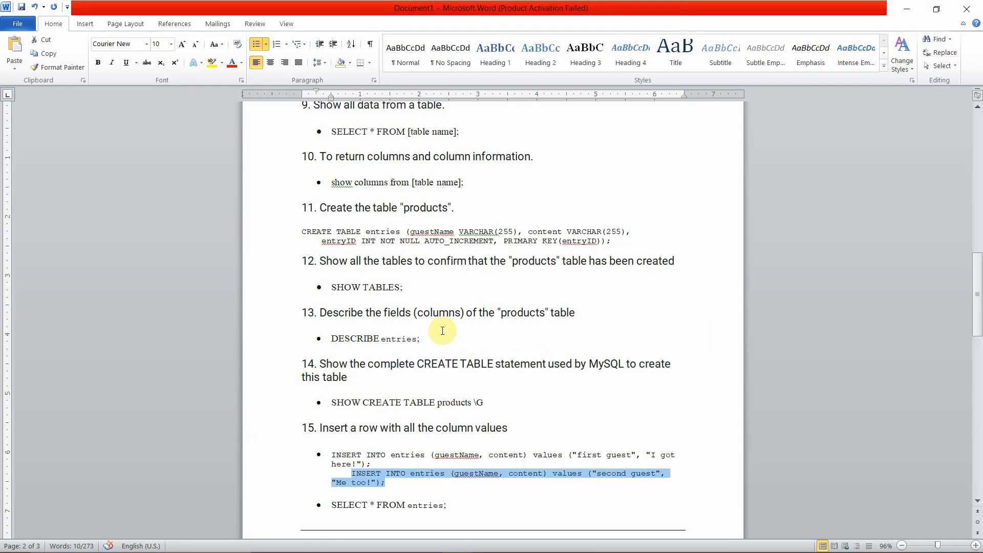
scroll(441, 329, up, 14)
scroll(420, 290, up, 2)
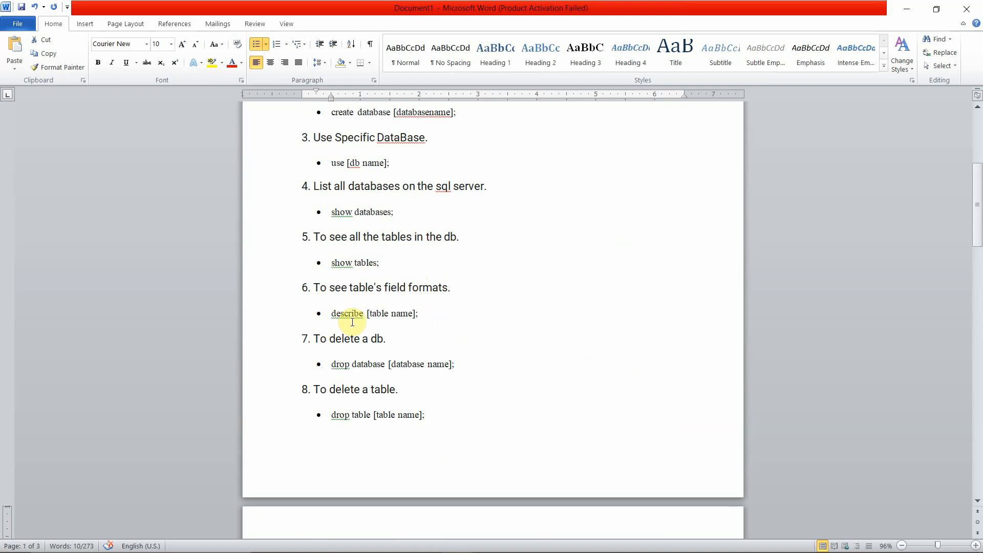
key(alt+Tab)
text(d)
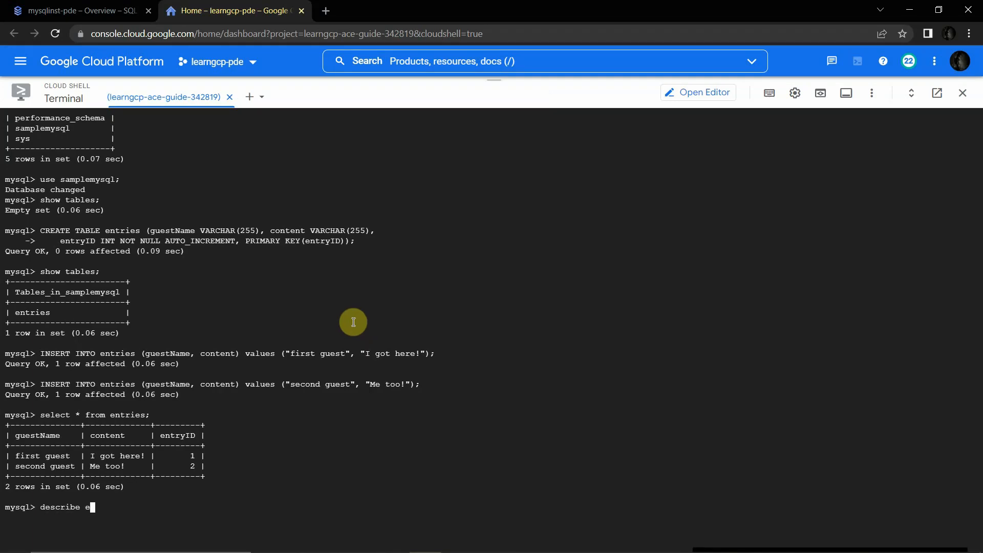
text(escribe entries;)
key(Return)
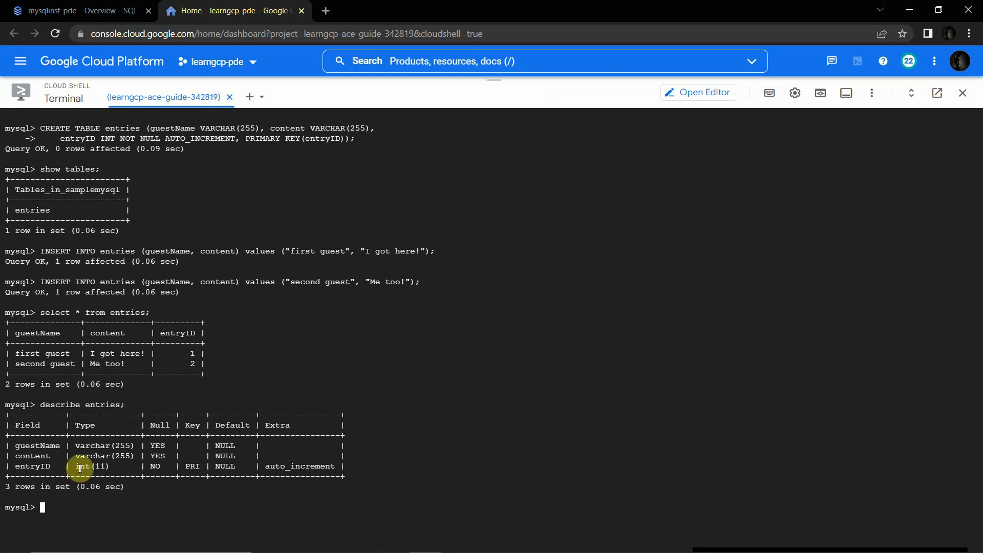
Look up the column information command in section 10 of the Word notes and run show columns from entries; in the MySQL session.
key(alt+Tab)
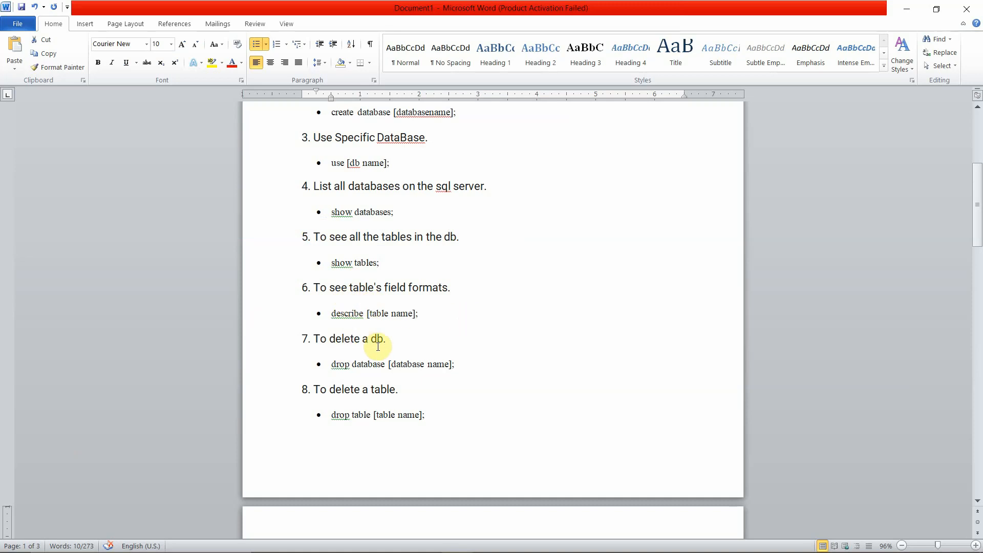
scroll(410, 363, down, 3)
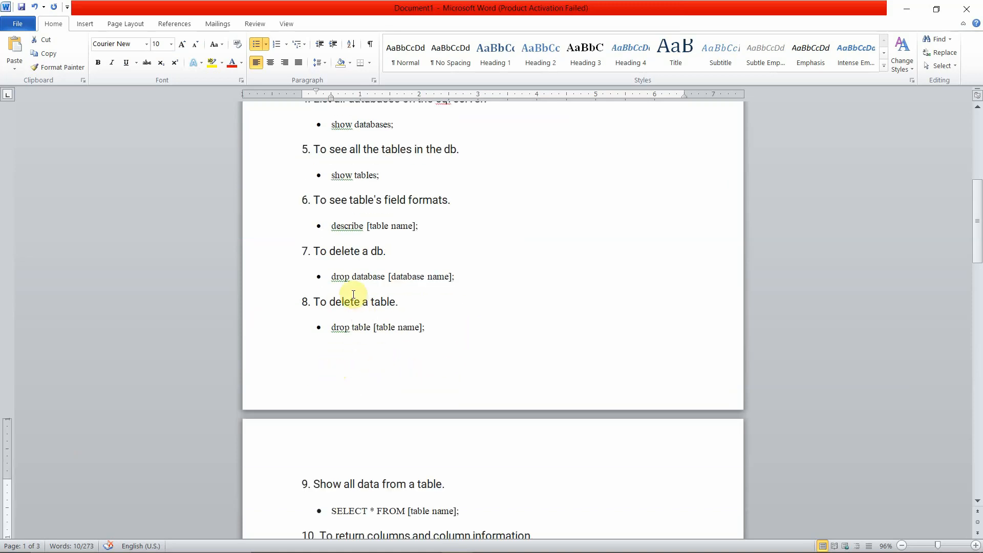
scroll(407, 309, down, 5)
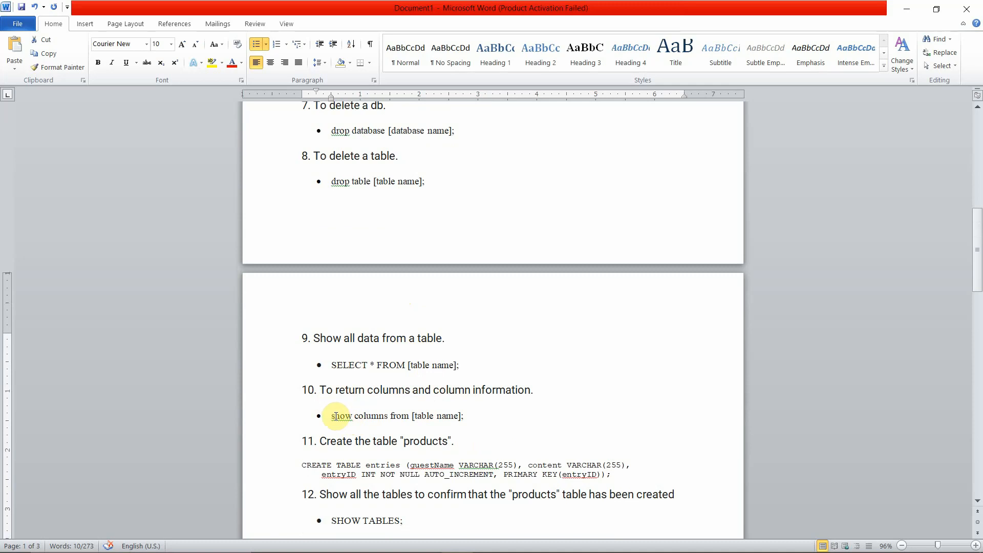
key(alt+Tab)
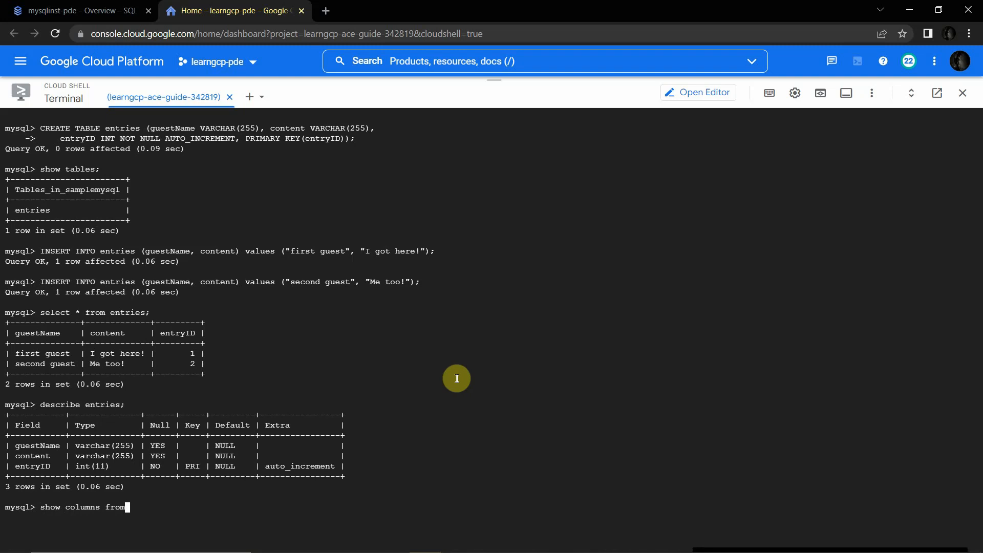
key(alt+Tab)
key(alt+Tab)
key(Return)
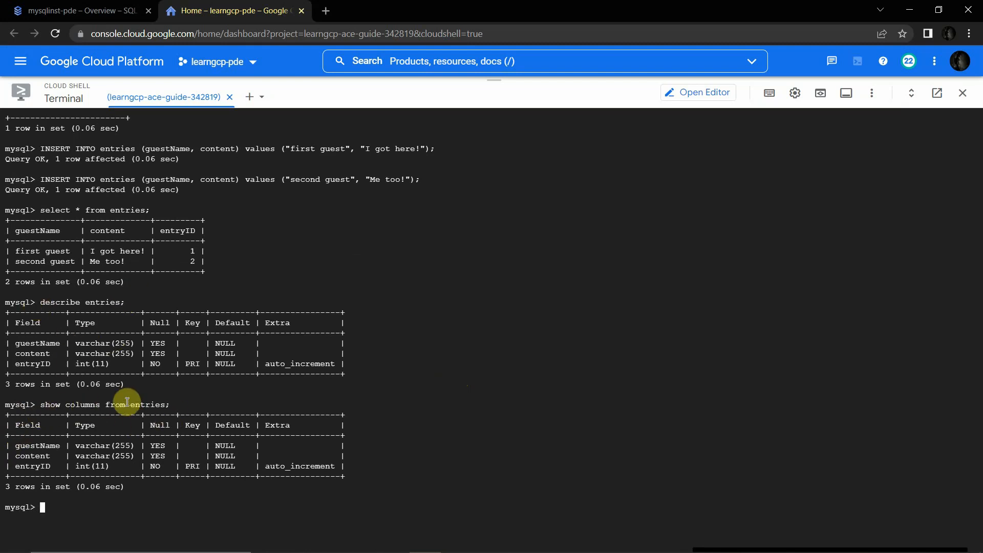
Review sections 11 to 15 of the Word notes and glance at the overview page of the mysqlinst-pde instance.
key(alt+Tab)
click(494, 325)
scroll(481, 318, down, 4)
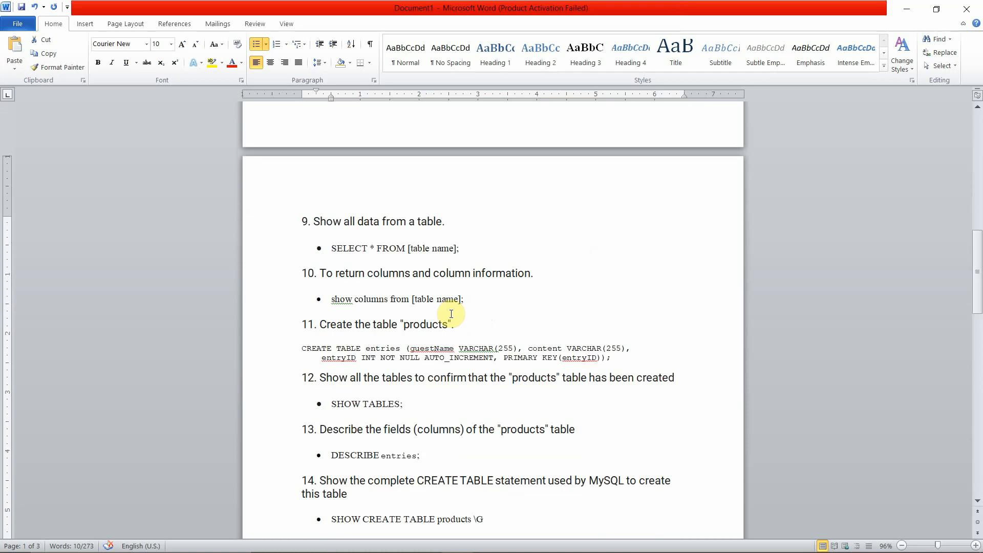
scroll(338, 389, down, 2)
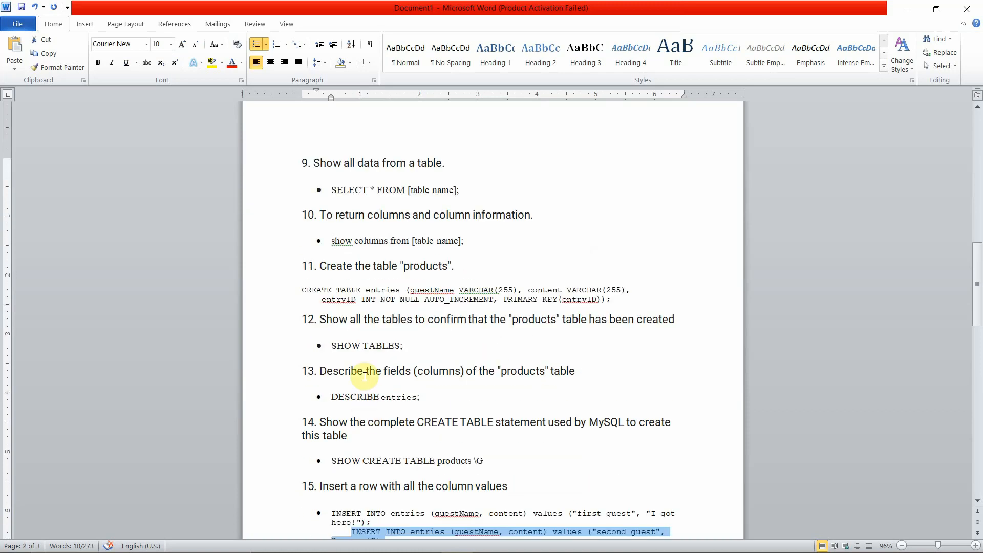
scroll(405, 410, down, 1)
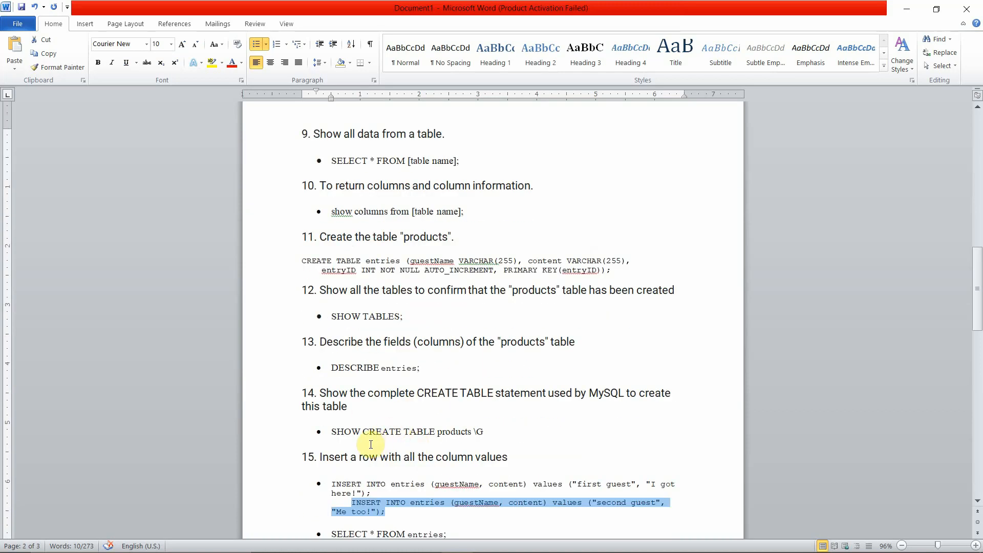
scroll(372, 435, down, 2)
scroll(353, 359, down, 8)
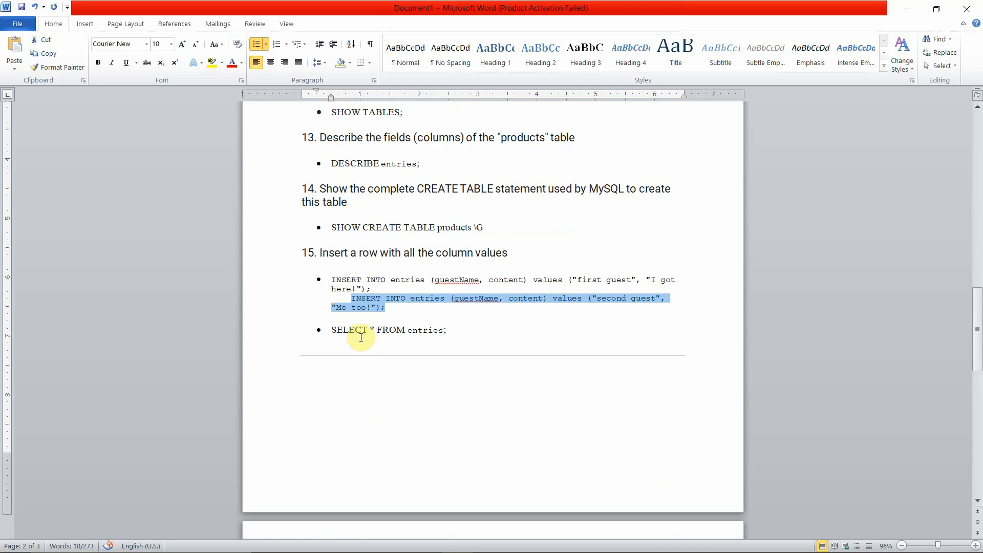
scroll(346, 338, down, 2)
key(alt+Tab)
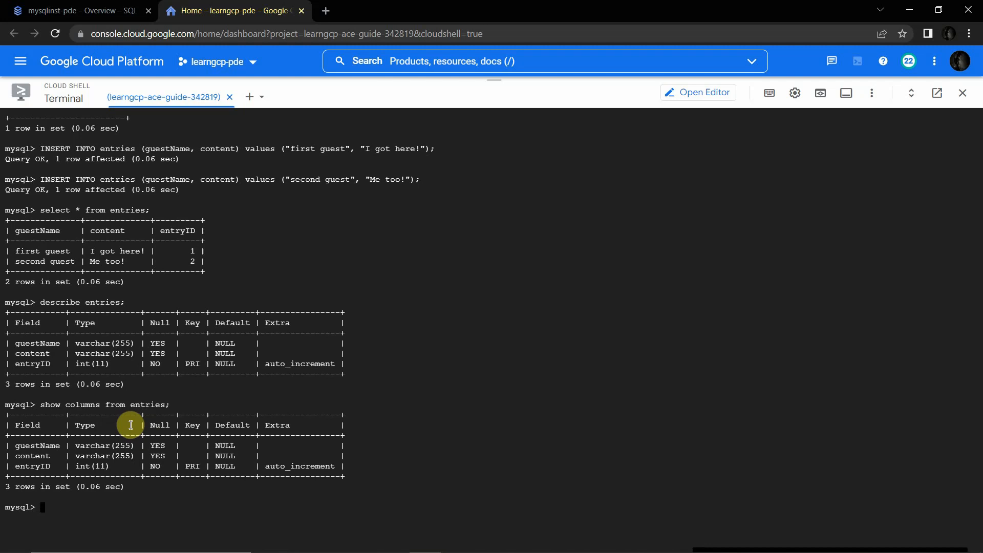
click(72, 10)
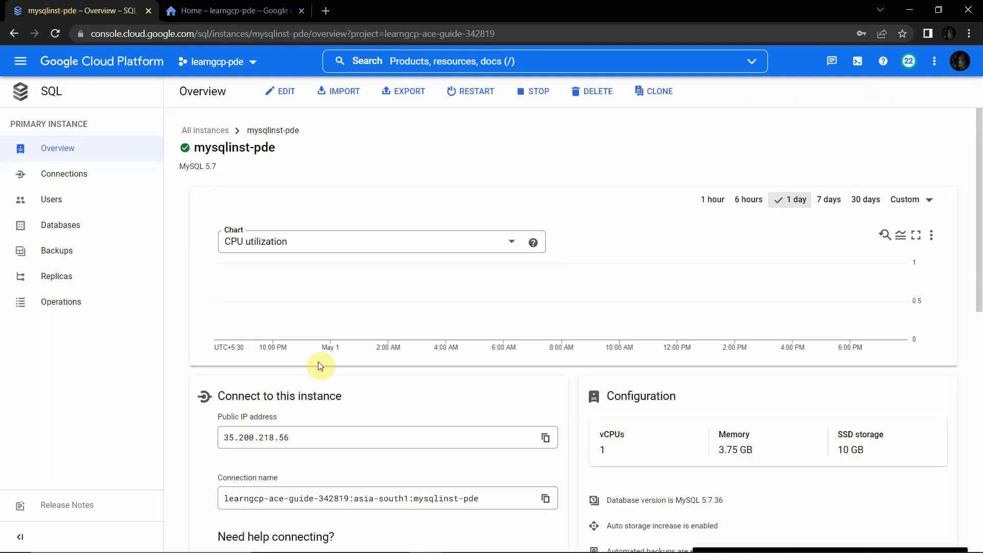
click(237, 14)
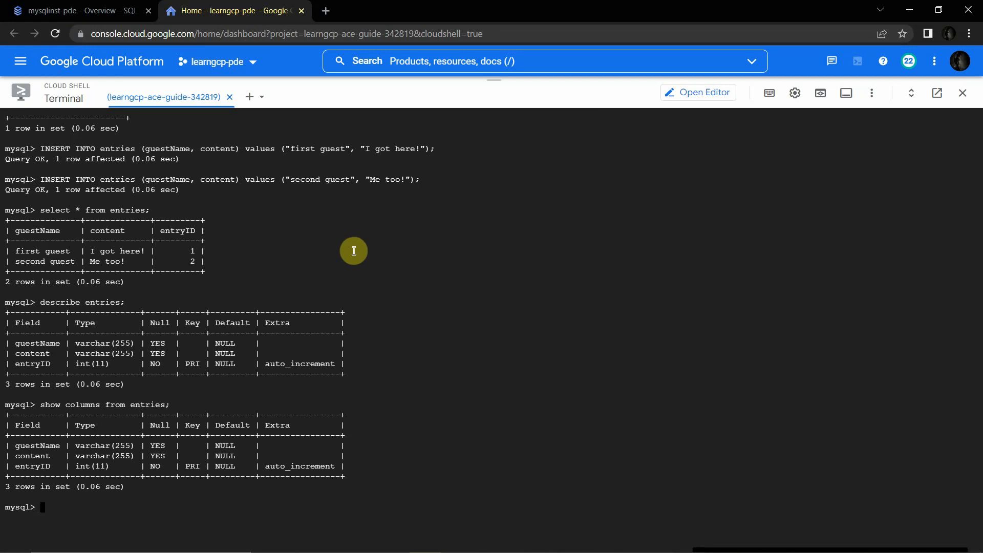
Look over the Services Used list in the Word notes and locate the training-data-analyst GitHub URL, selecting it.
key(alt+Tab)
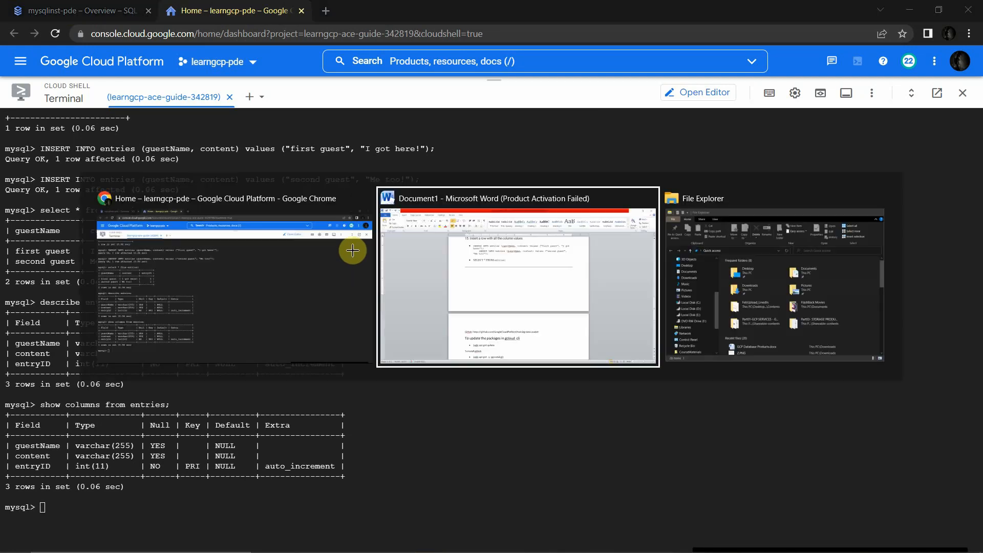
scroll(552, 312, up, 20)
scroll(554, 313, up, 8)
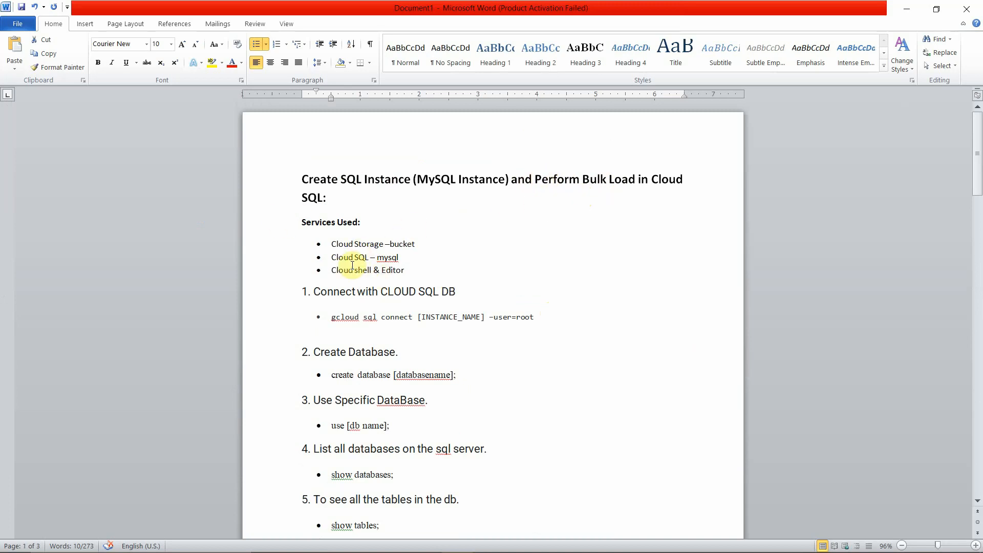
scroll(379, 256, down, 12)
scroll(404, 240, down, 11)
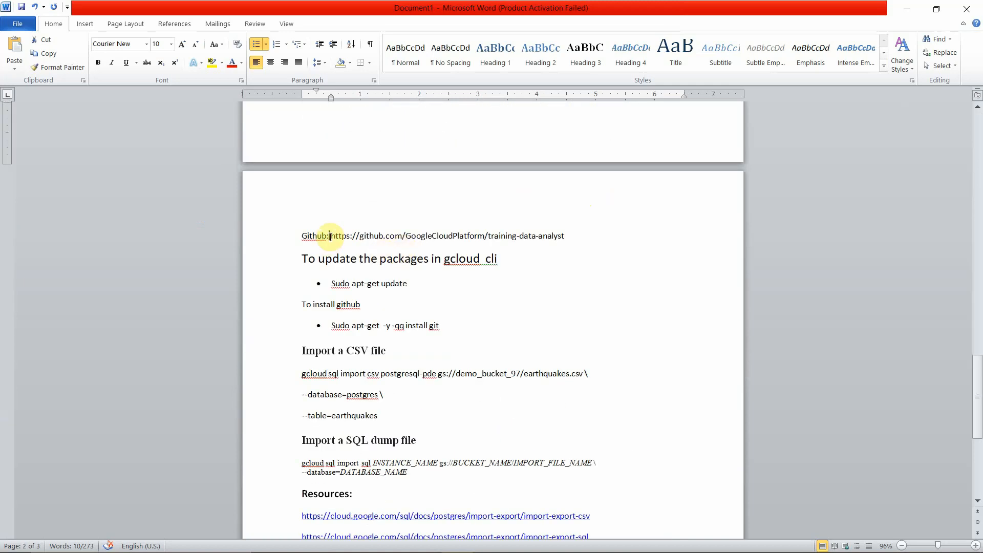
drag(330, 236, 406, 232)
click(553, 234)
drag(568, 235, 341, 236)
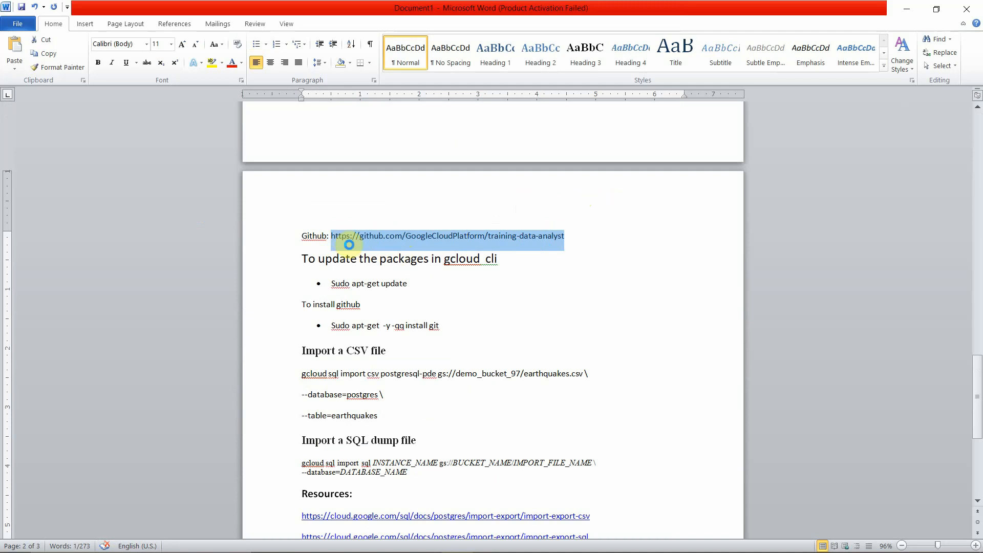
Open a second Cloud Shell session, consult the git installation command in the Word notes, and check the installed git with git --version.
key(alt+Tab)
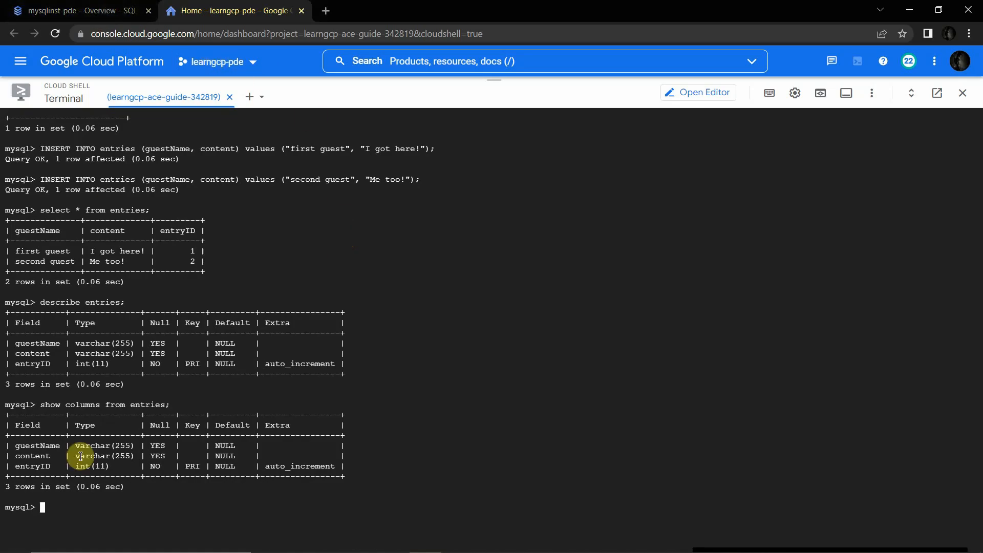
click(250, 102)
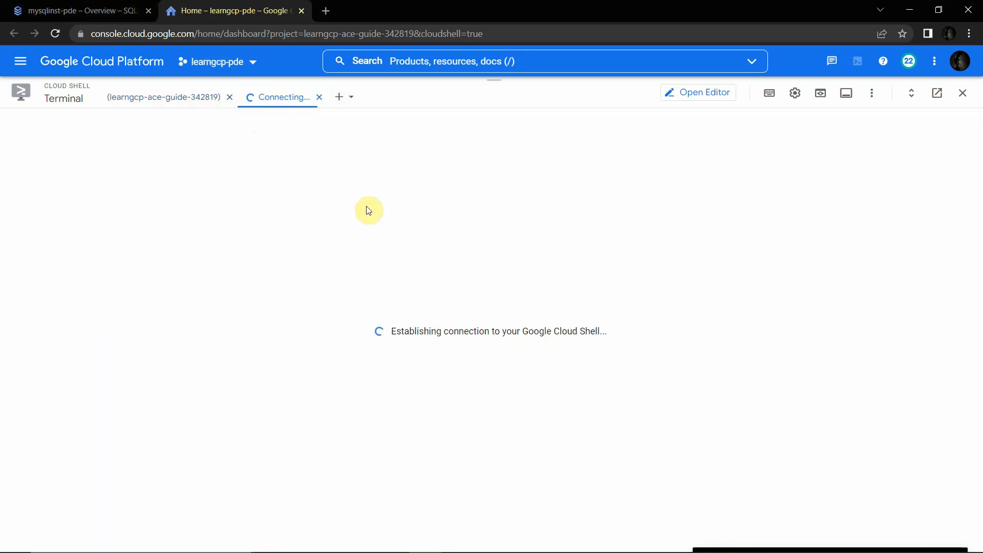
key(alt+Tab)
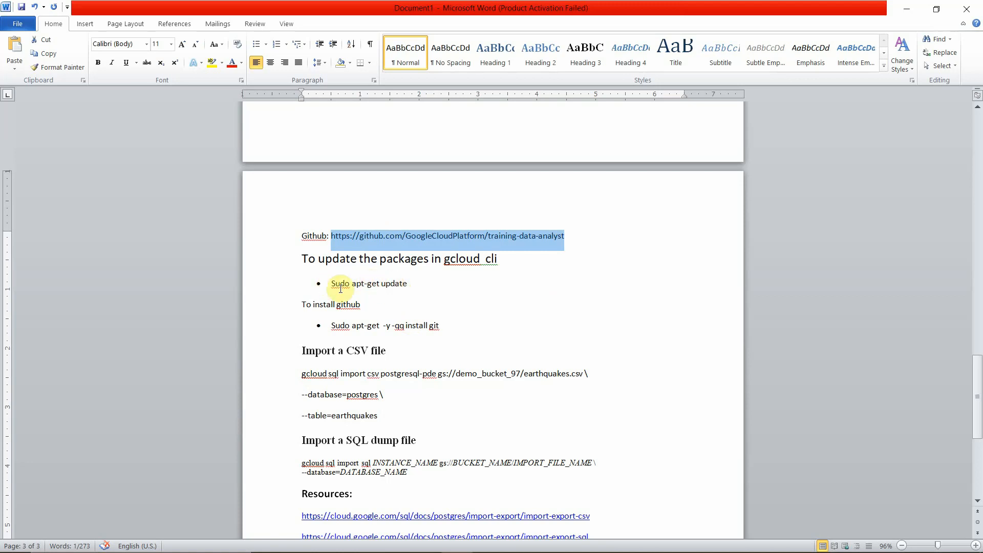
click(331, 325)
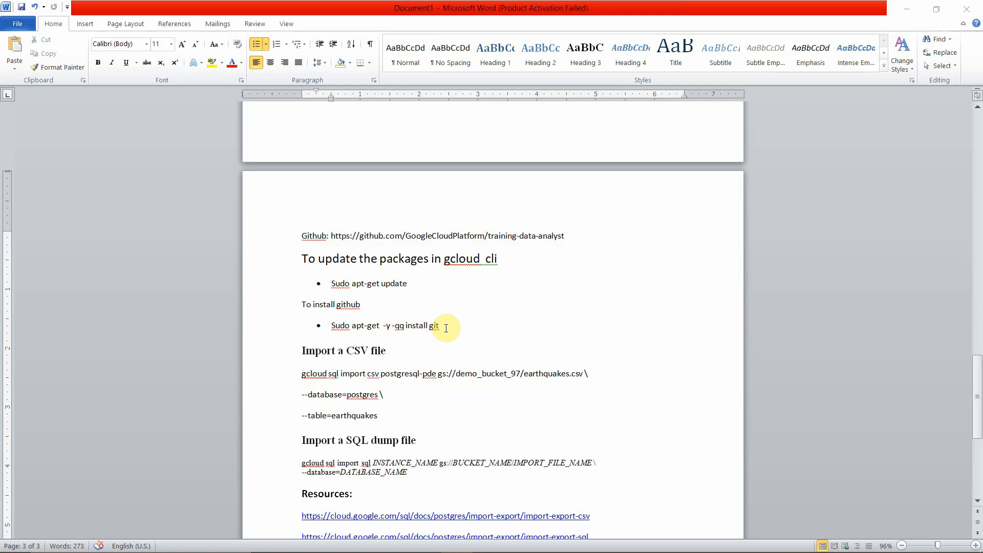
key(alt+Tab)
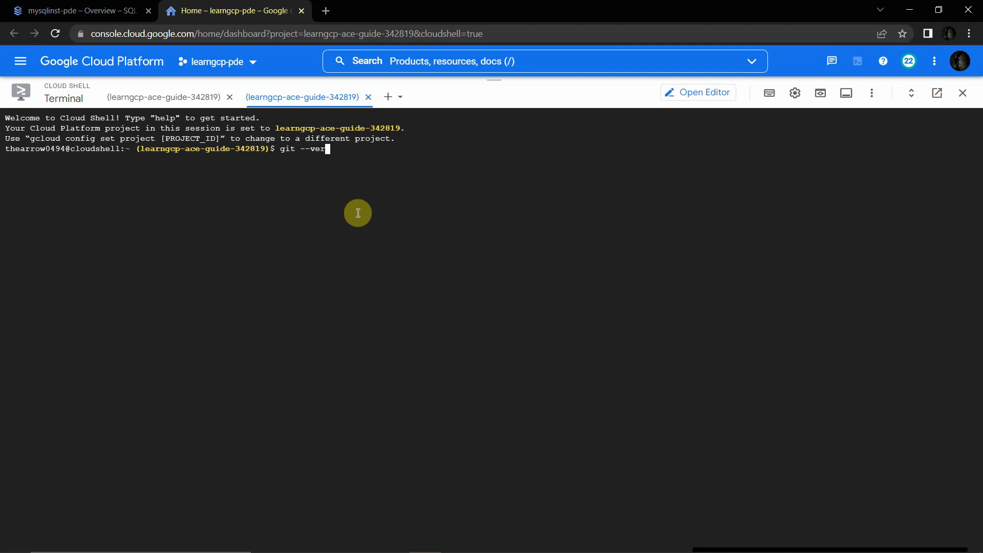
key(Return)
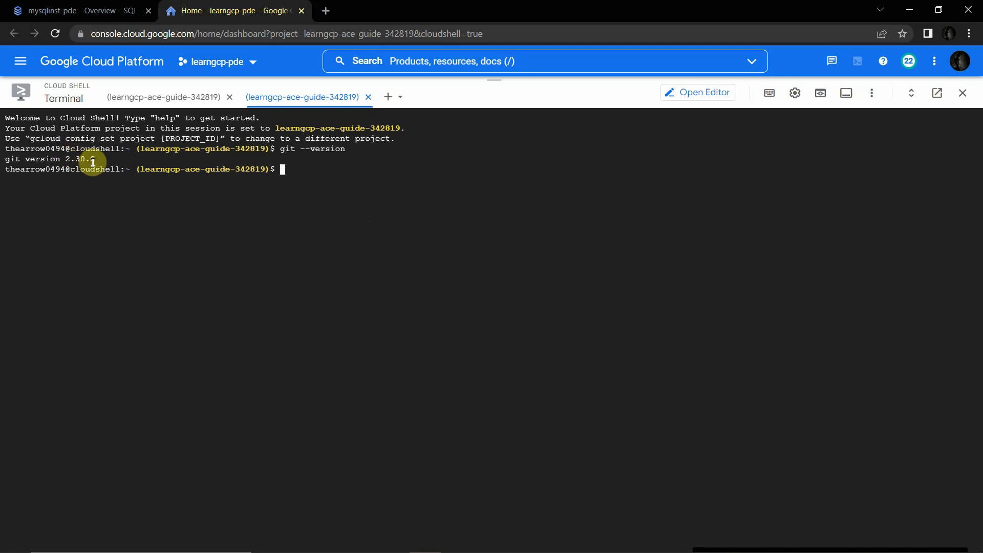
key(alt+Tab)
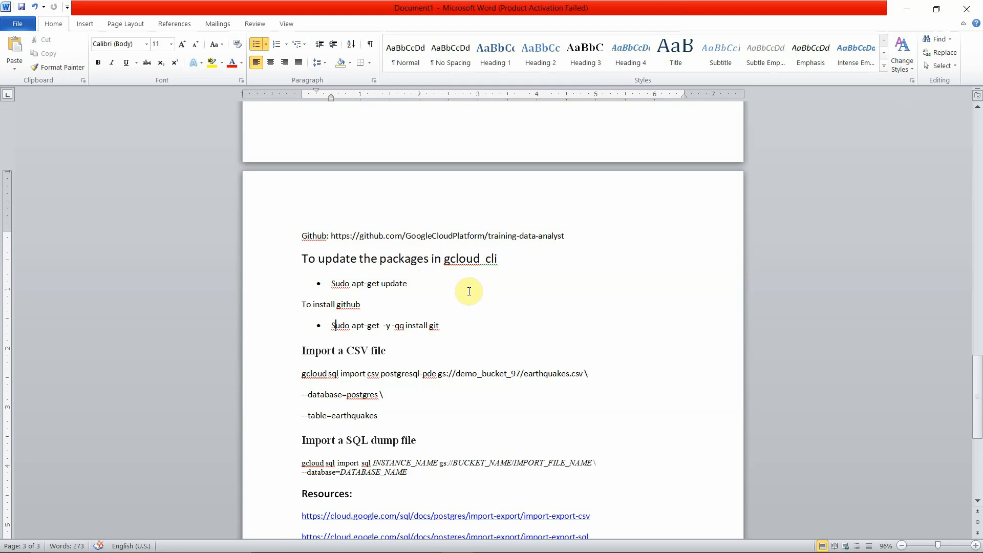
scroll(465, 285, down, 2)
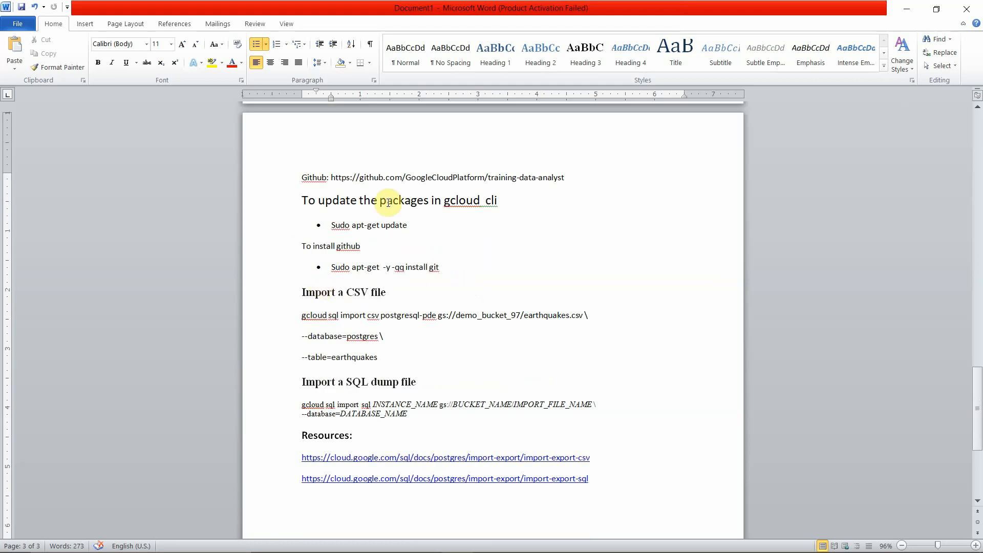
drag(331, 178, 561, 178)
key(ctrl+c)
key(alt+Tab)
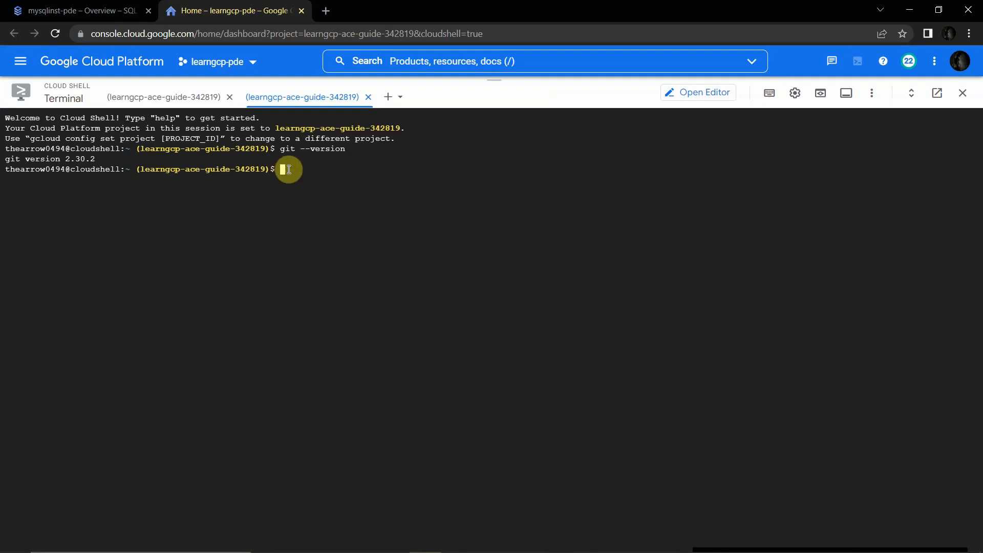
key(ctrl+v)
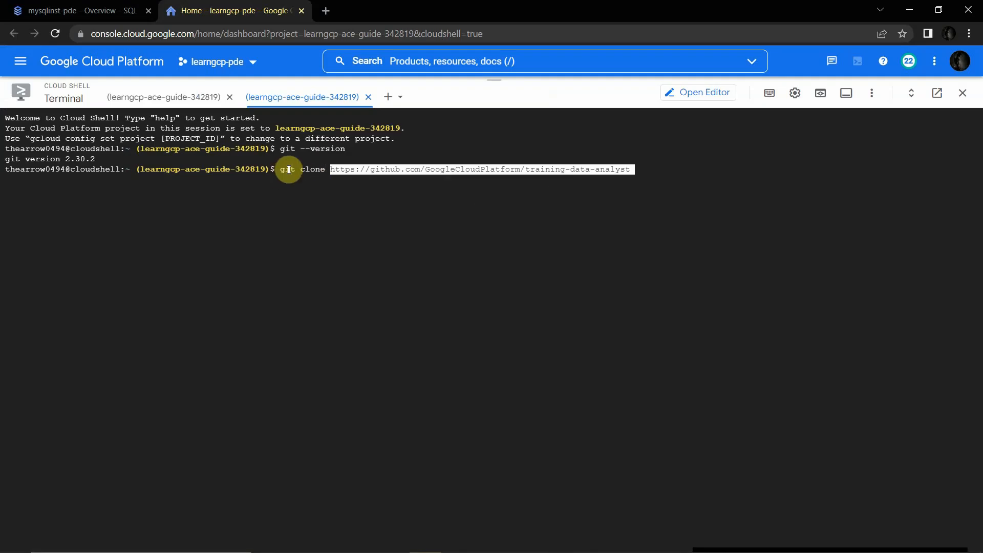
key(Return)
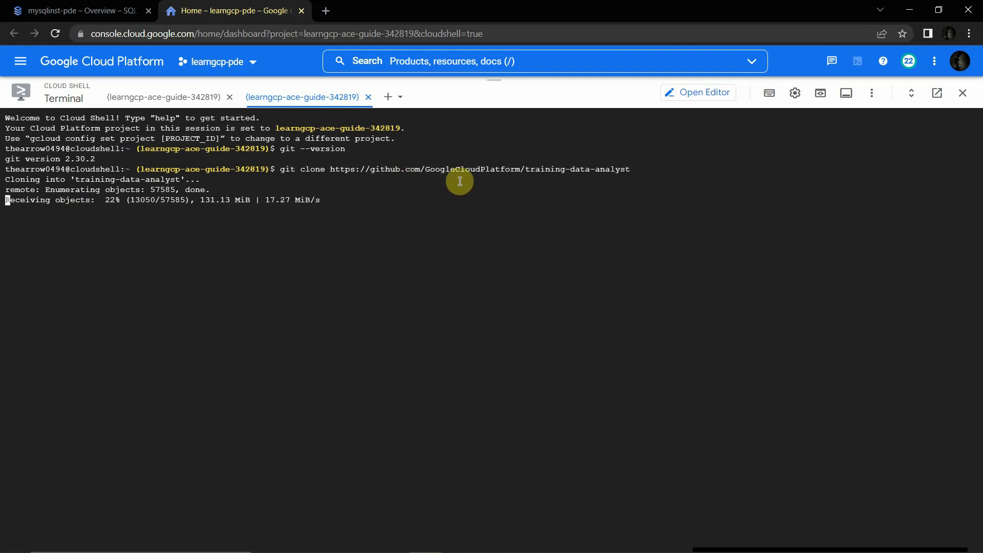
Try to open the GoogleCloudPlatform/training-data-analyst GitHub page in a separate browser window.
key(alt+Tab)
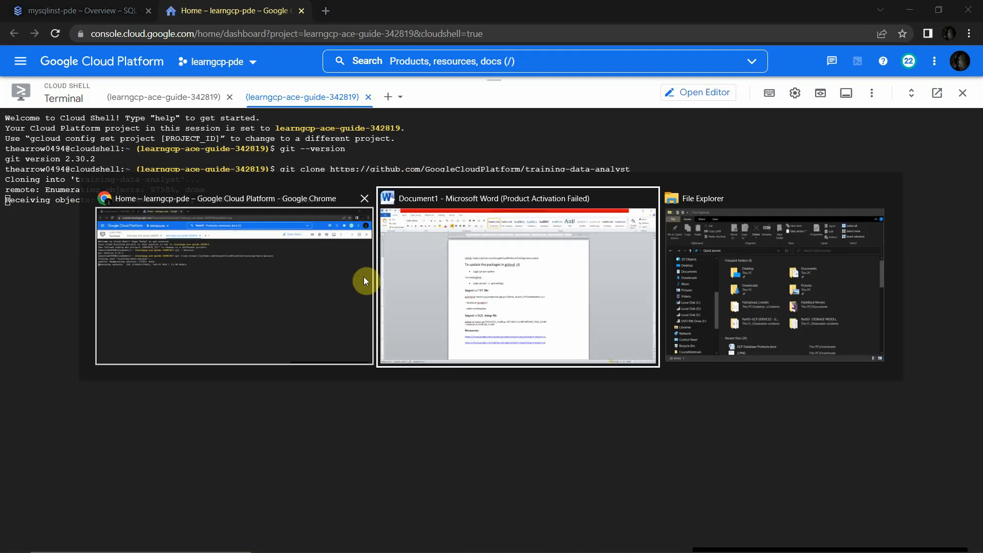
key(alt+Tab)
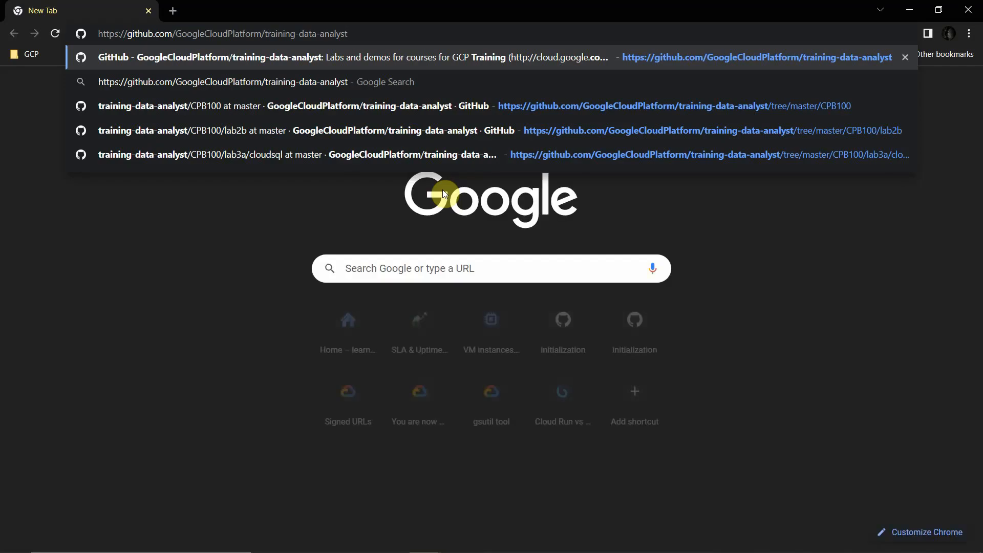
key(BackSpace)
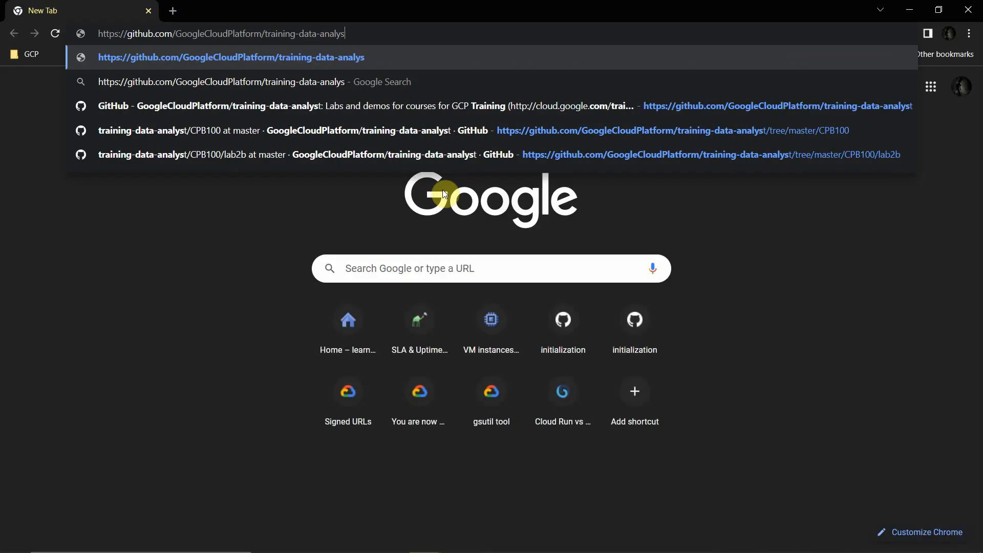
key(BackSpace)
key(BackSpace)
key(BackSpace)
key(BackSpace)
key(BackSpace)
key(BackSpace)
key(BackSpace)
key(BackSpace)
key(BackSpace)
key(BackSpace)
key(BackSpace)
key(BackSpace)
key(BackSpace)
key(BackSpace)
key(BackSpace)
key(BackSpace)
key(BackSpace)
key(BackSpace)
key(BackSpace)
key(BackSpace)
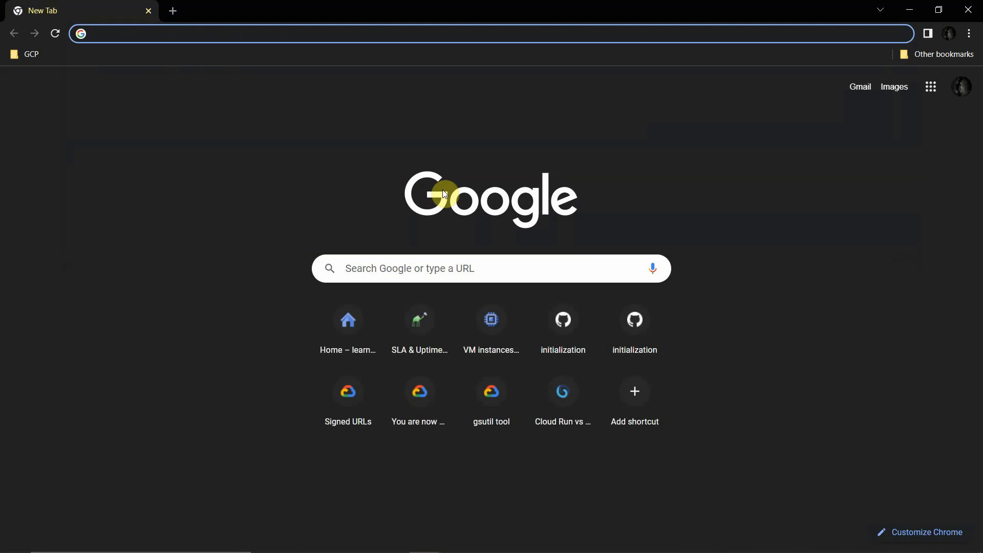
text(google.com/home/dashboard?project=learngcp-ace-guide-342819&cloudshell=true)
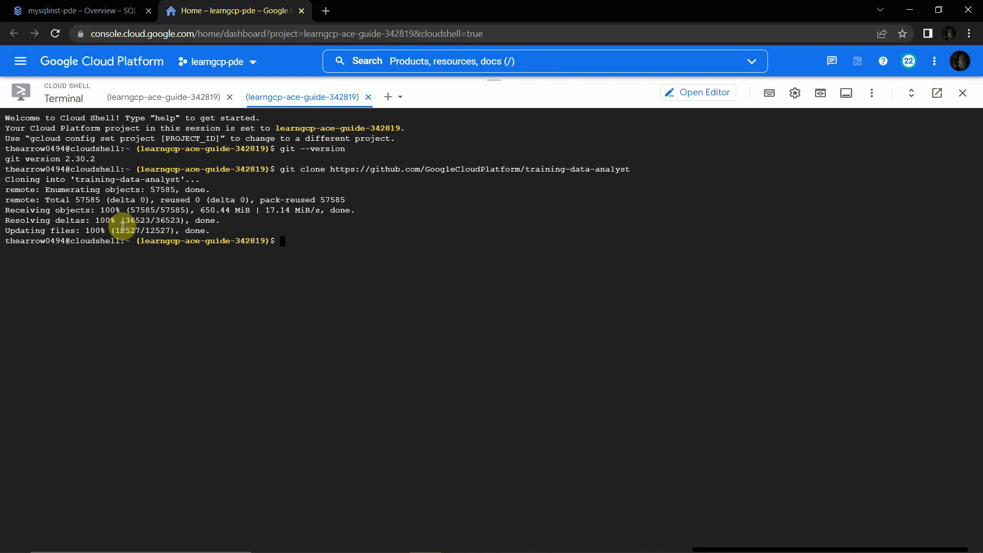
List the home directory in Cloud Shell, change into the cloned training-data-analyst folder, and list its contents.
text(s)
key(Return)
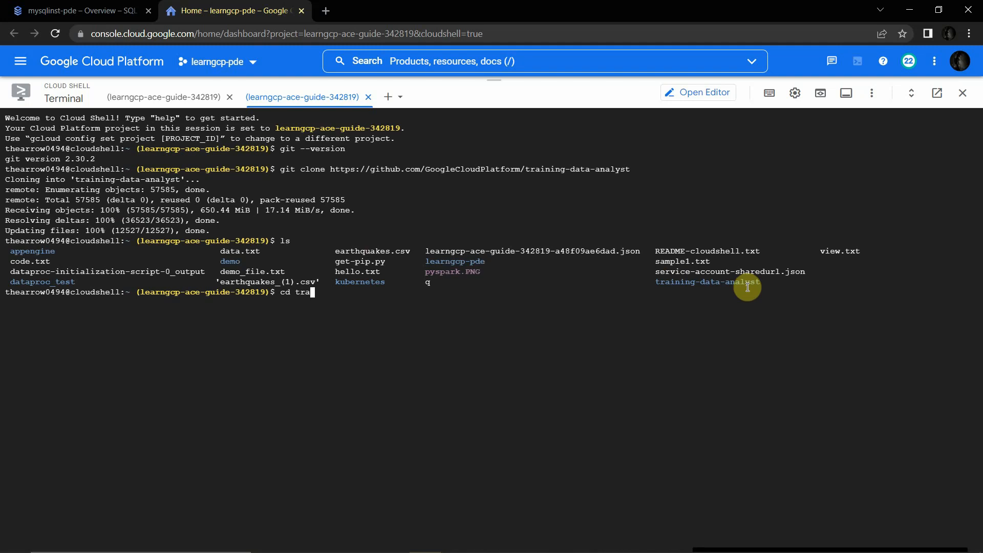
text(cd tra)
key(Tab)
key(Return)
text(ls)
key(Return)
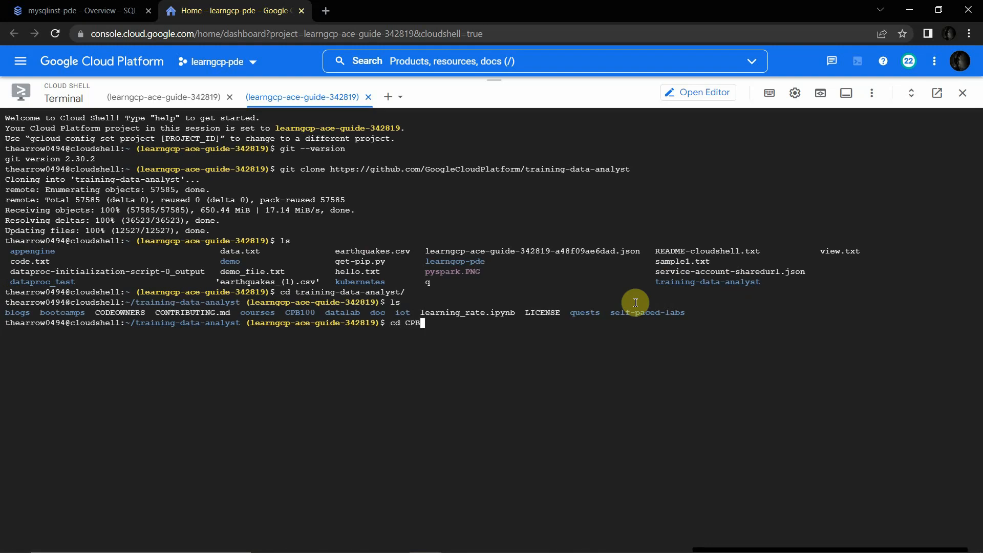
Change into the CPB100 folder and list the lab directories inside it.
key(Return)
text(ls)
key(Return)
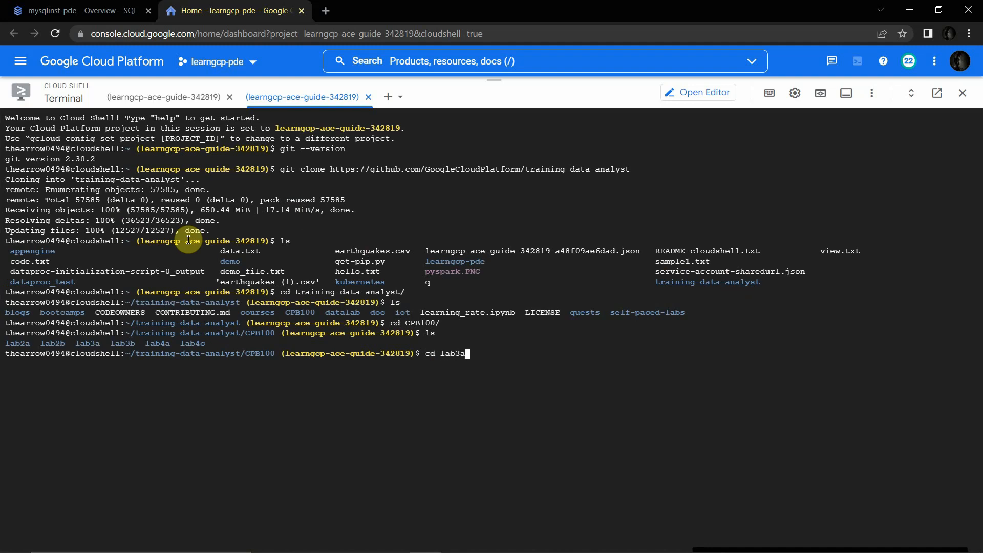
Change into the lab3a folder and list its contents.
text(cd lab3a)
key(Return)
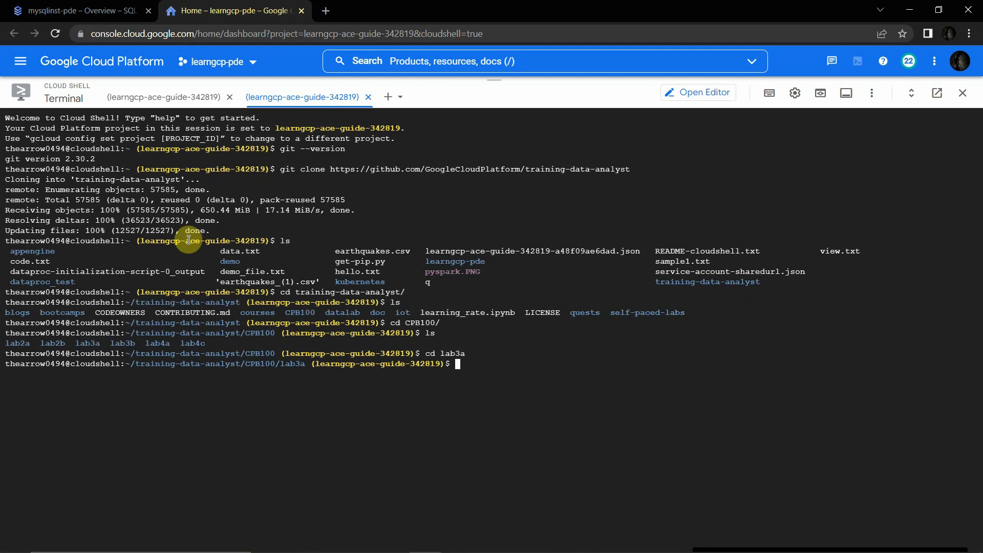
text(ls)
key(Return)
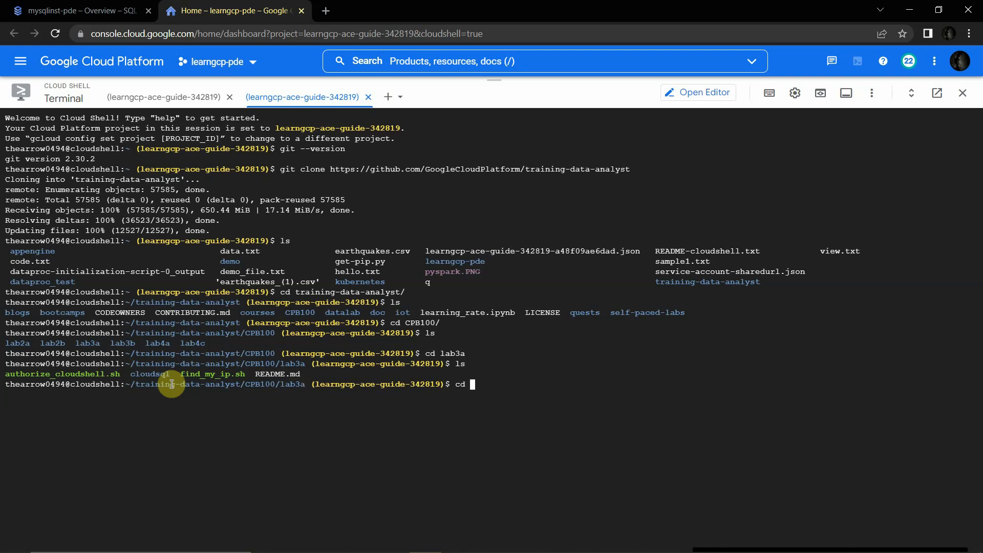
List the files in the cloudsql subfolder and print the contents of table_creation.sql with cat.
key(Return)
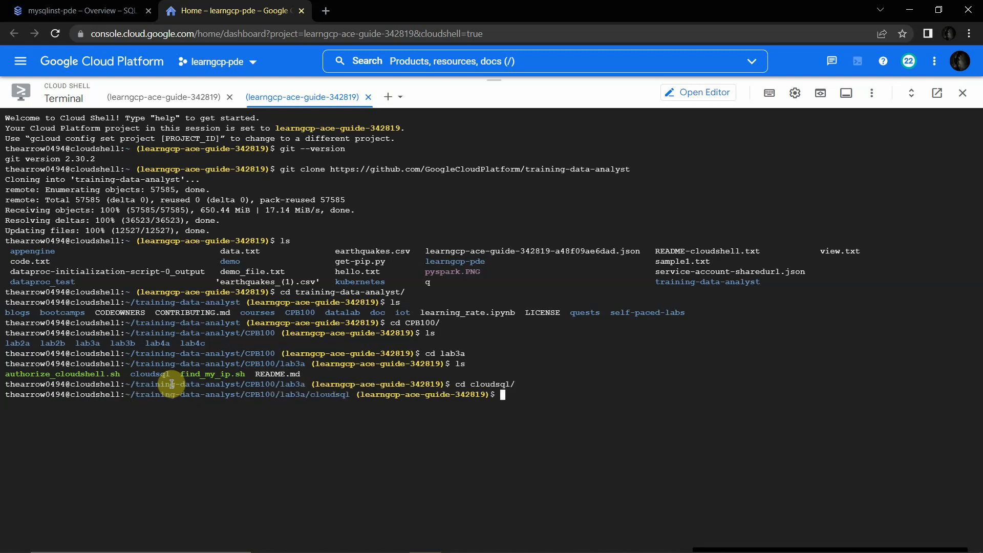
text(ls)
key(Return)
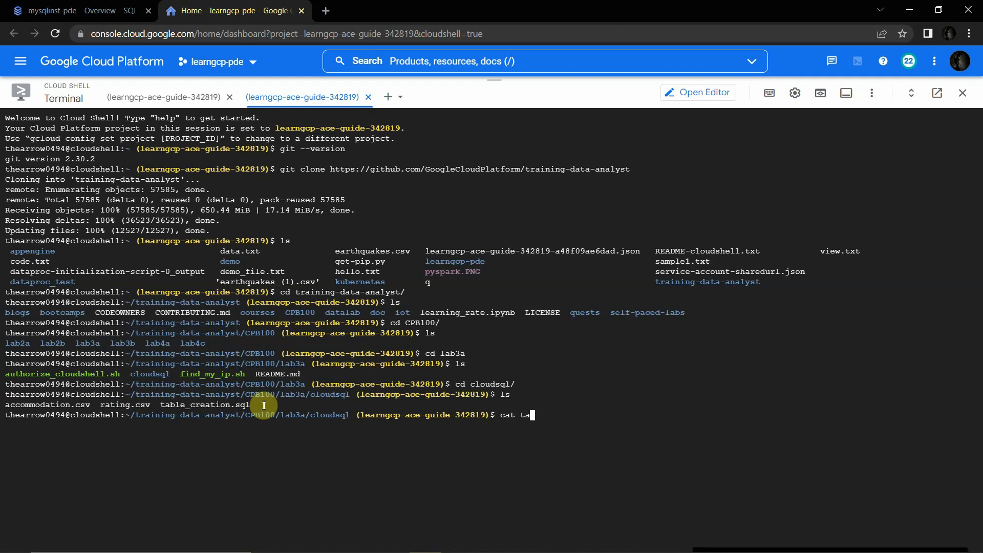
key(Tab)
key(Return)
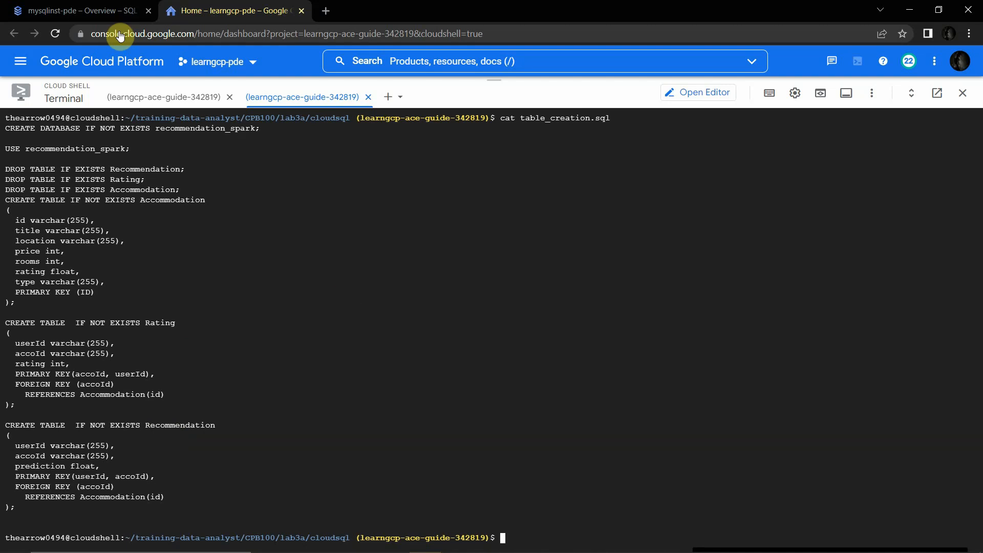
Open the console home page in an additional browser tab and go back up to the lab3a folder in Cloud Shell.
right_click(111, 66)
click(138, 77)
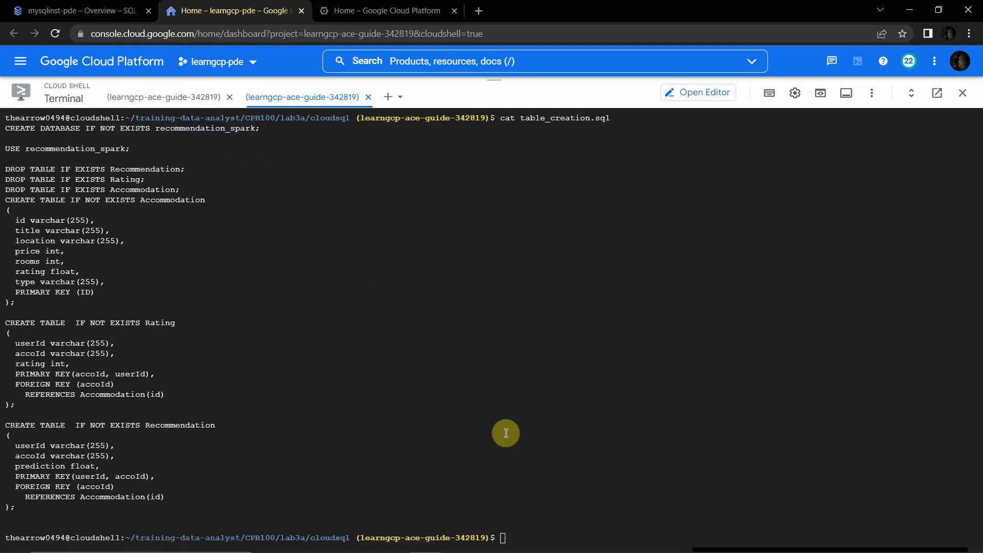
click(511, 531)
text(cd ..)
key(Return)
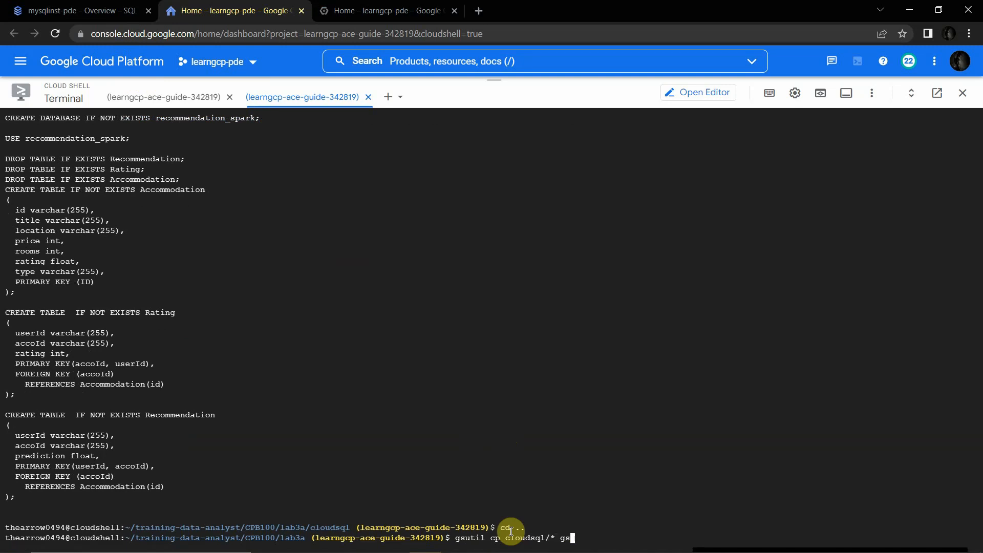
Search the console for buckets, open demo_bucket_97 in Cloud Storage and copy its name.
click(383, 19)
click(417, 64)
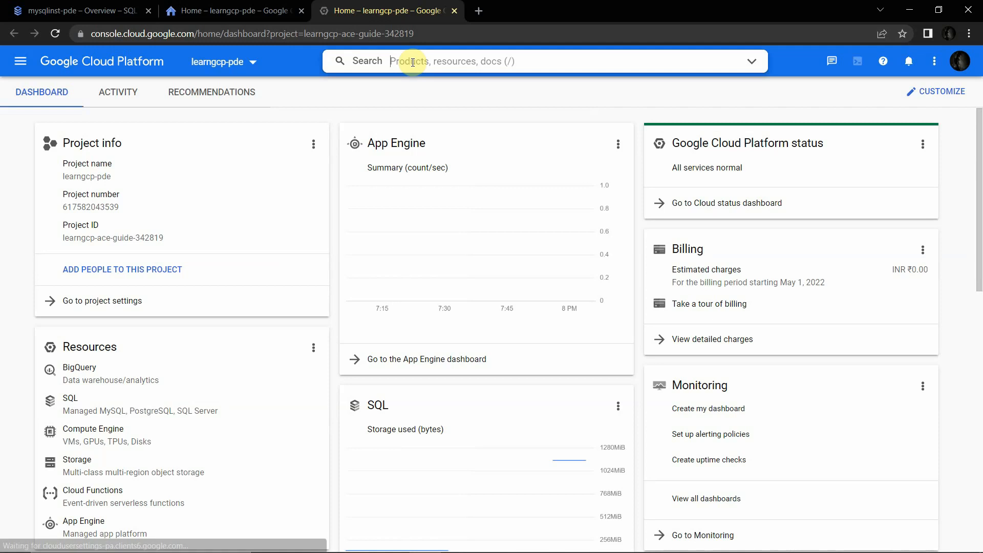
text(buckets)
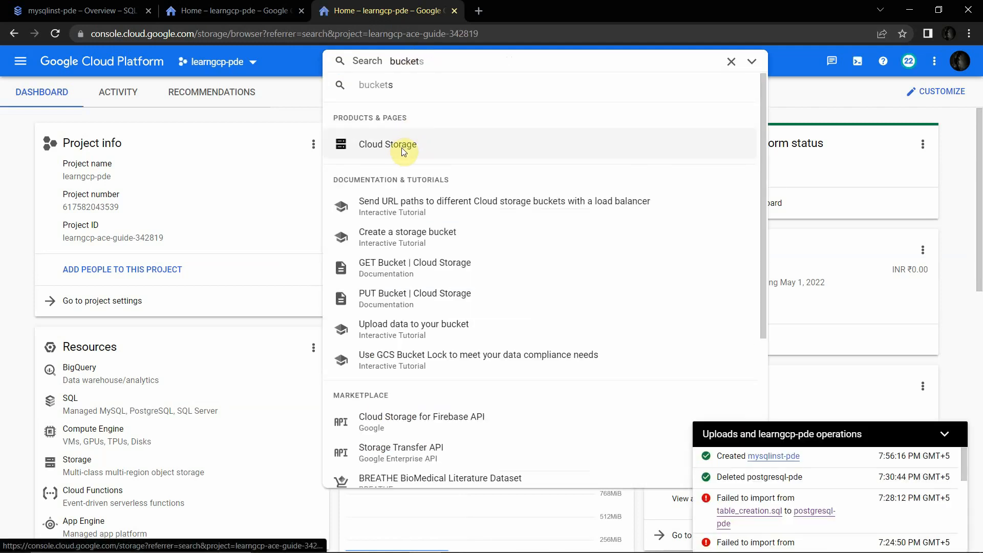
click(402, 146)
click(942, 444)
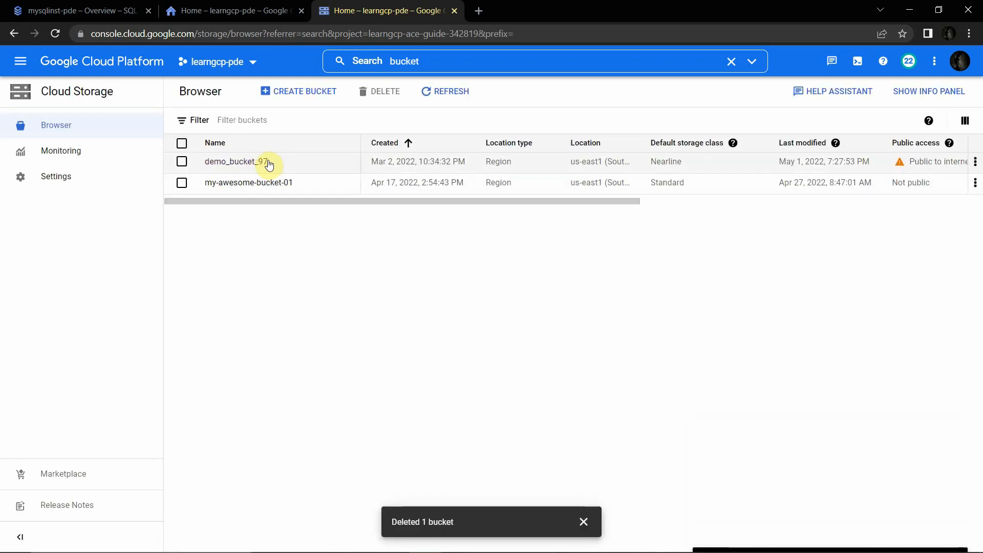
click(256, 164)
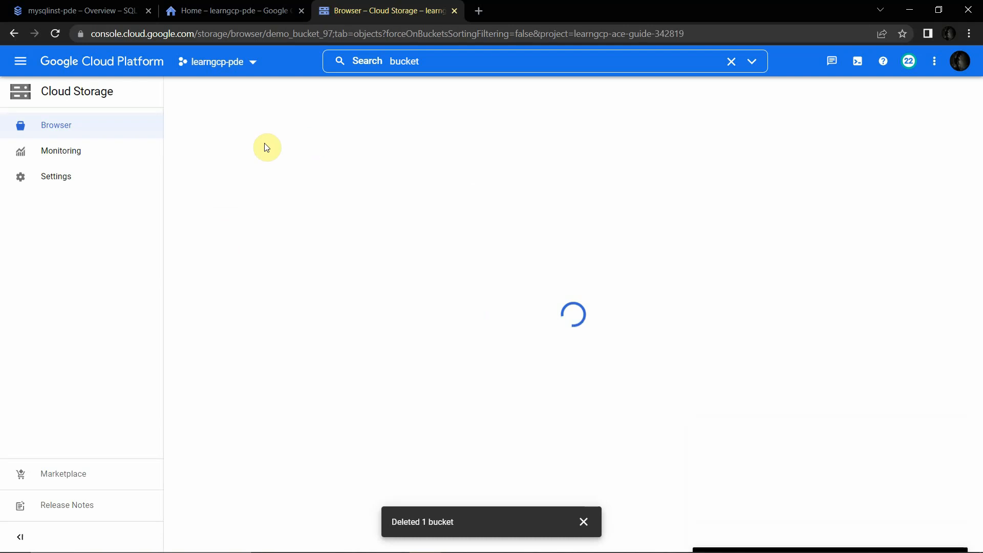
drag(285, 132, 177, 131)
key(ctrl+c)
Run gsutil cp cloudsql/* gs://demo_bucket_97/cloudsql/ in Cloud Shell and open the bucket's cloudsql folder to check the files.
click(231, 10)
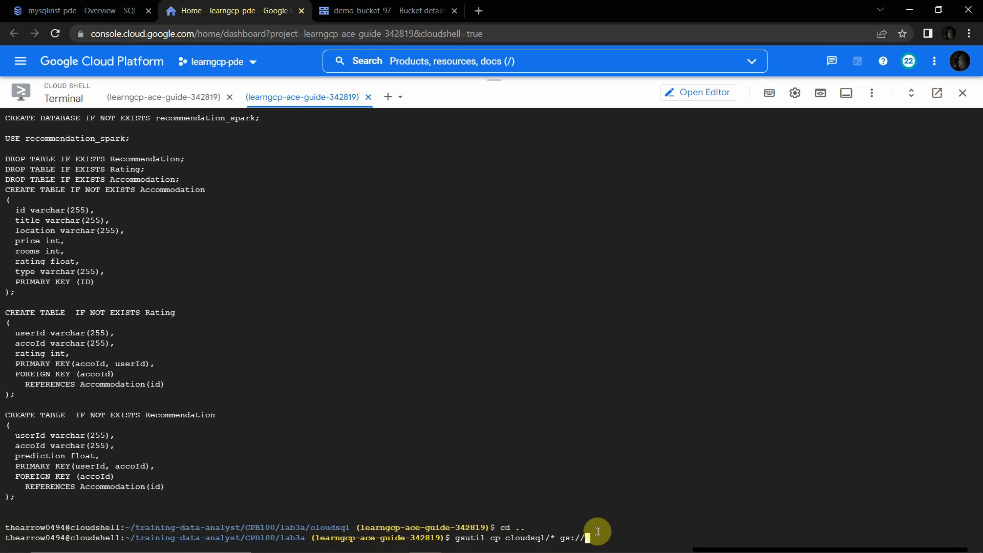
key(ctrl+v)
text(/cloudsql/)
key(Return)
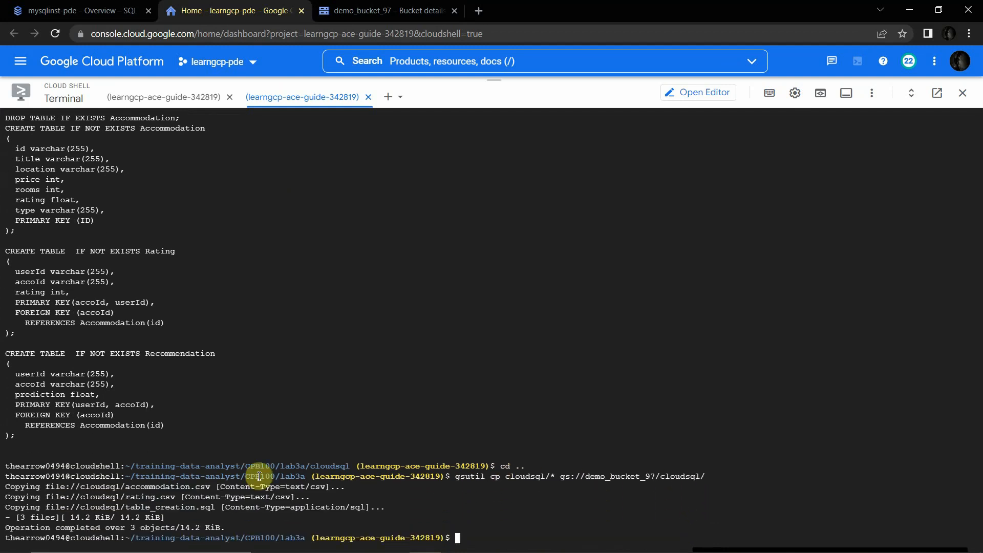
click(362, 15)
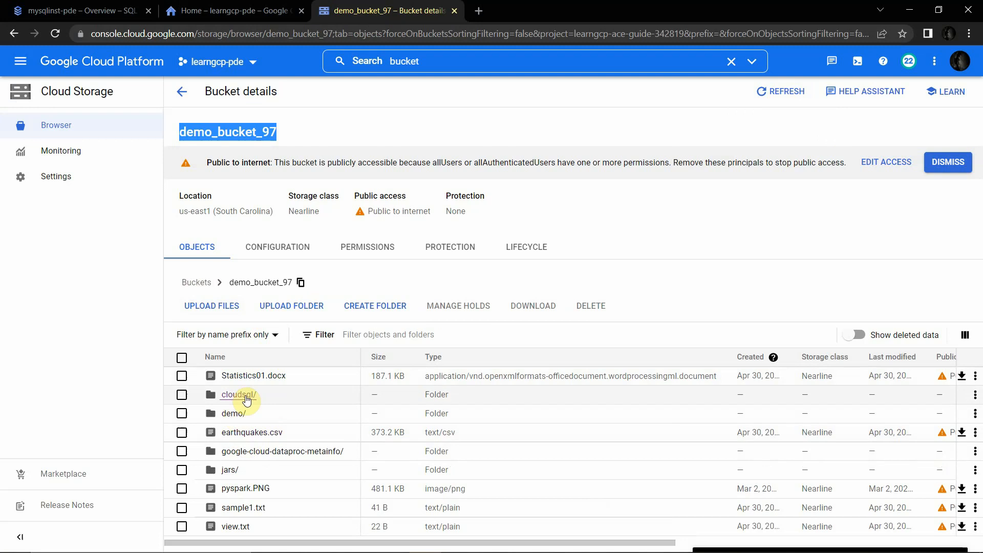
click(250, 394)
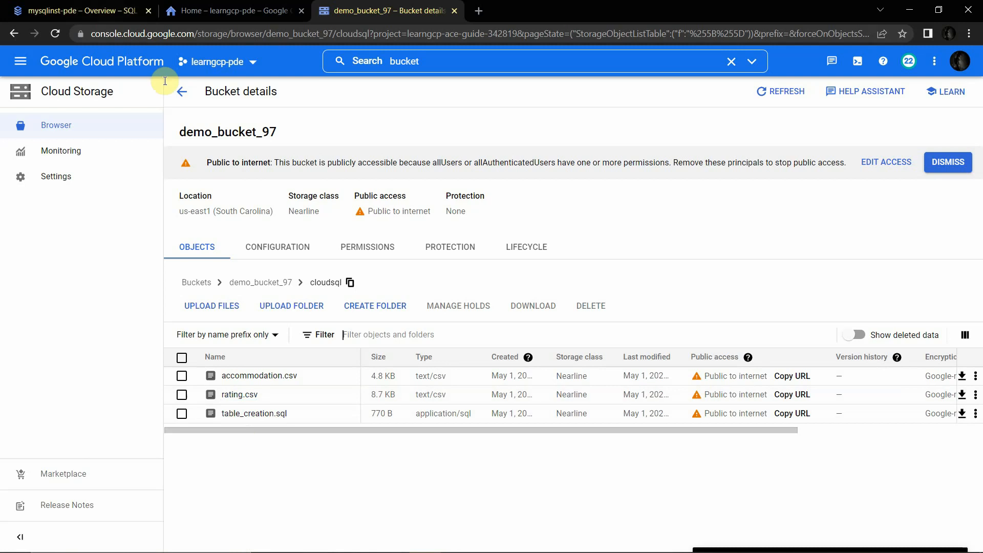
Import demo_bucket_97/cloudsql/table_creation.sql into the mysqlinst-pde instance in SQL format with no database specified.
click(106, 16)
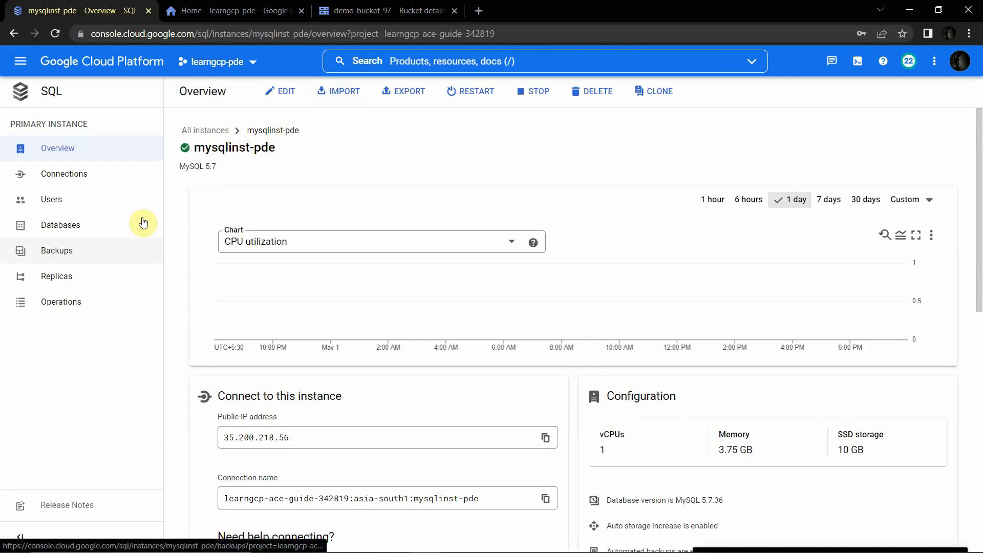
click(341, 96)
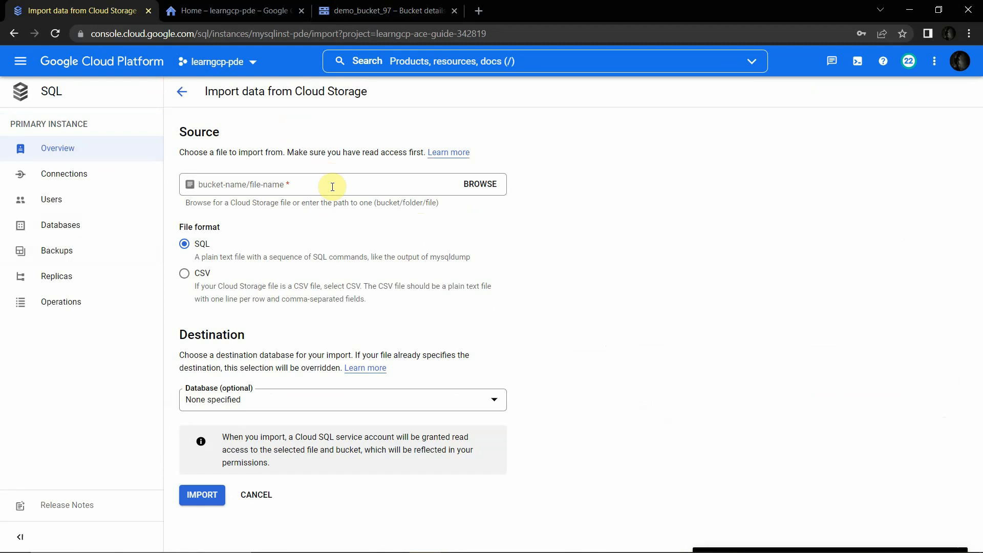
click(468, 193)
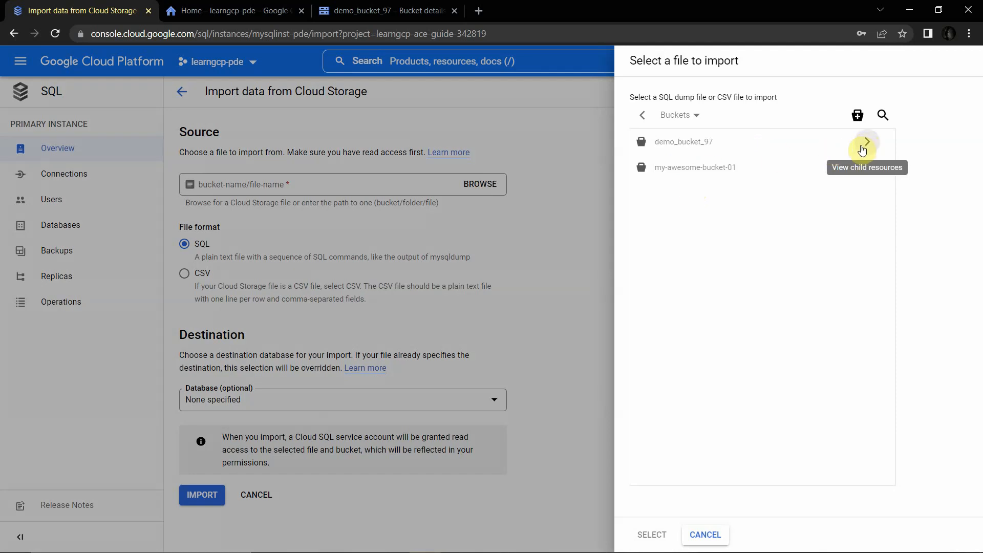
click(865, 143)
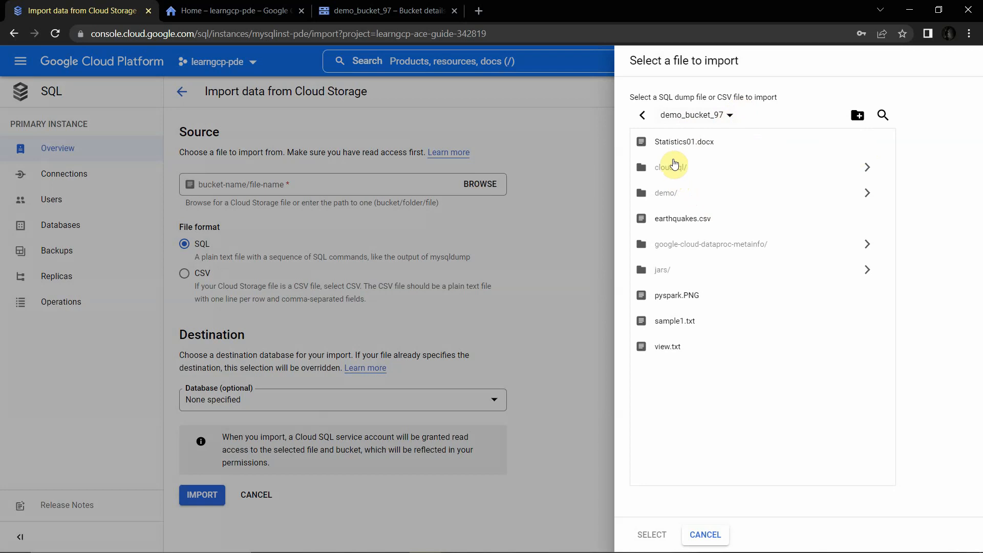
click(867, 168)
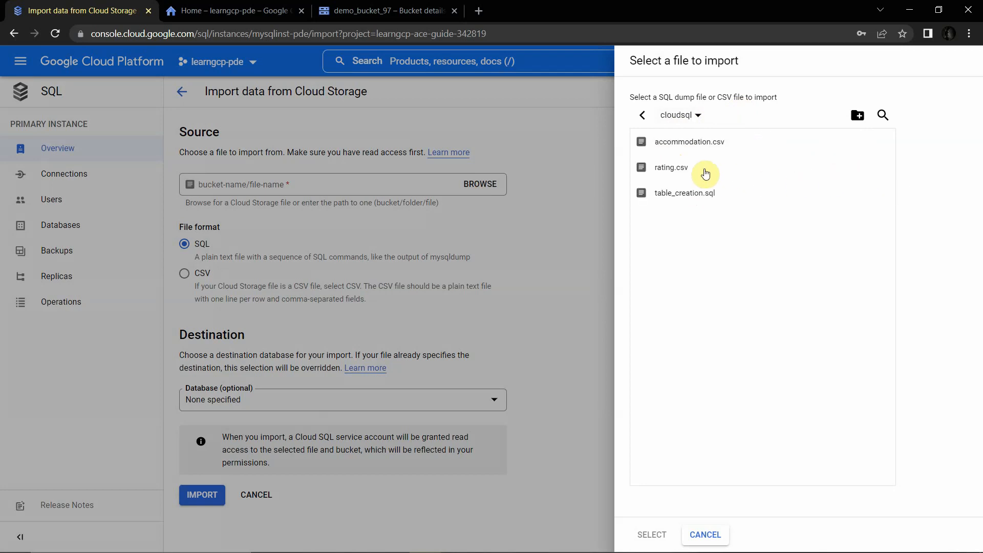
click(699, 200)
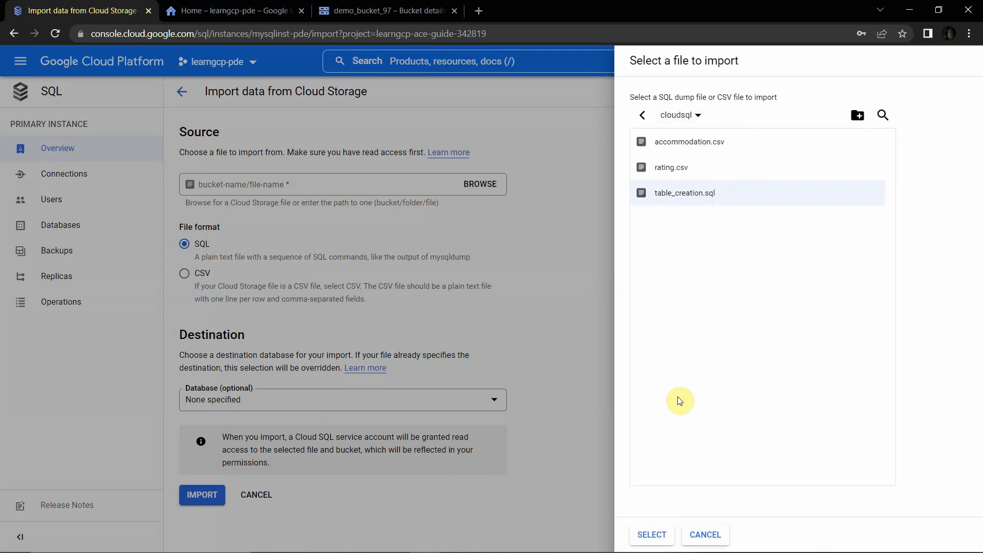
click(651, 534)
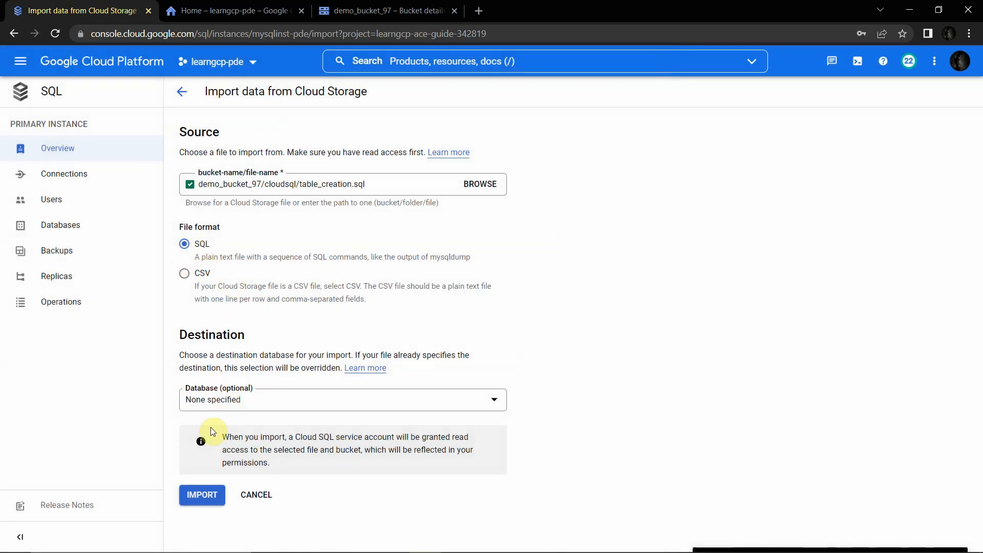
click(200, 497)
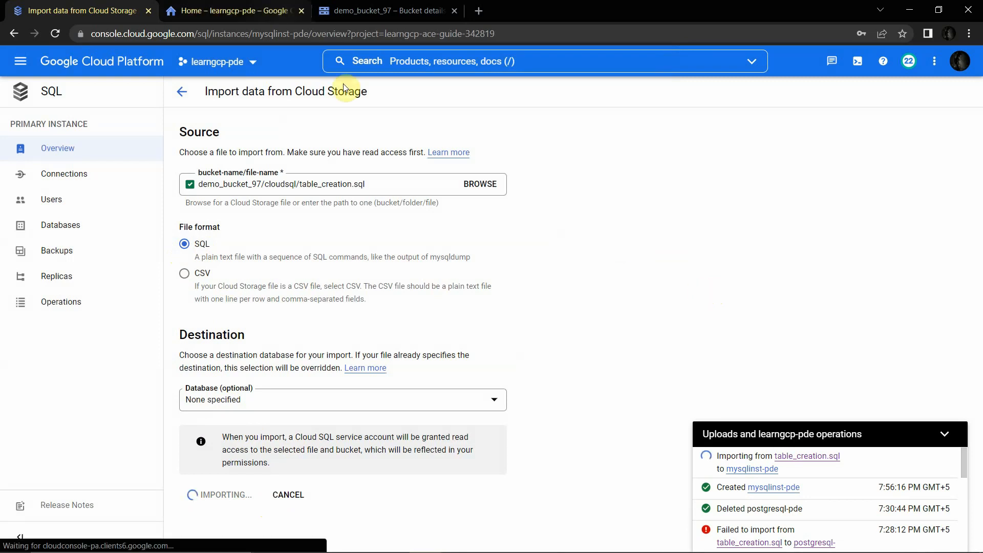
Review the database and table statements of table_creation.sql in the Cloud Shell output.
click(247, 13)
scroll(128, 205, up, 3)
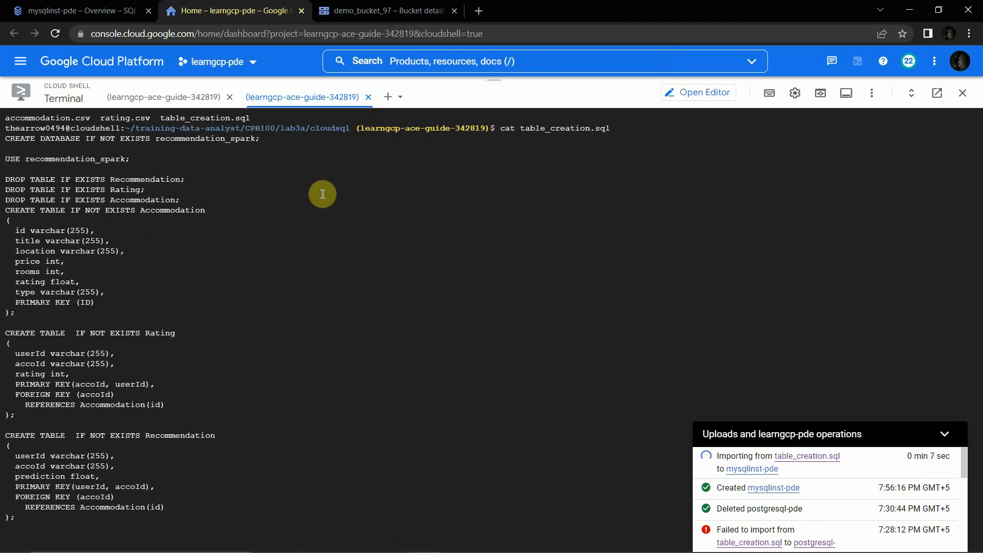
click(945, 435)
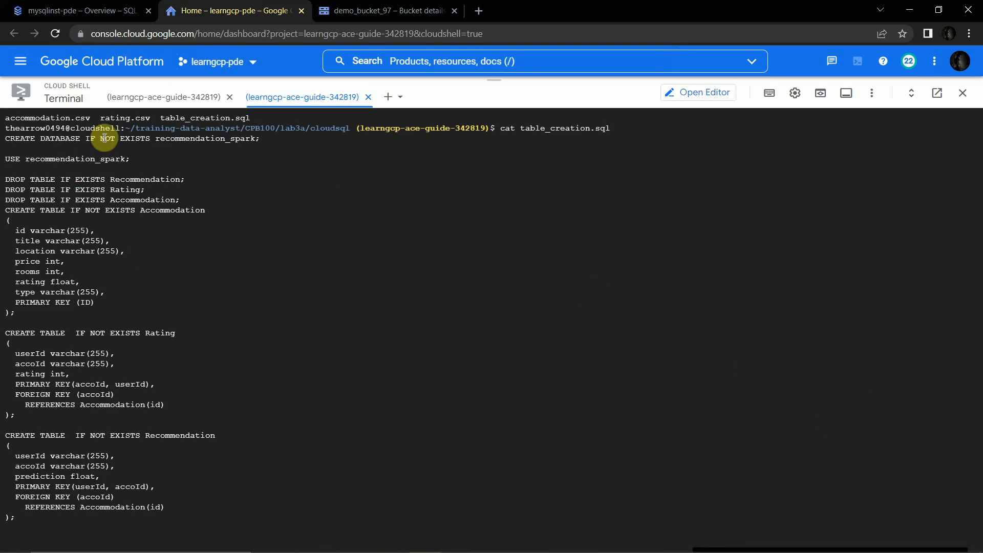
drag(158, 139, 254, 139)
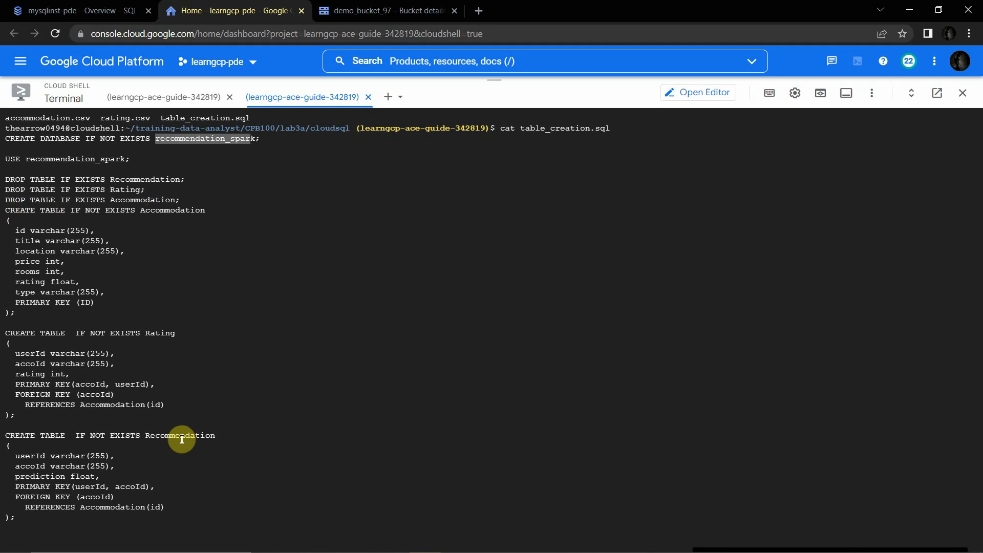
Check the import status and the list of databases on mysqlinst-pde.
click(87, 19)
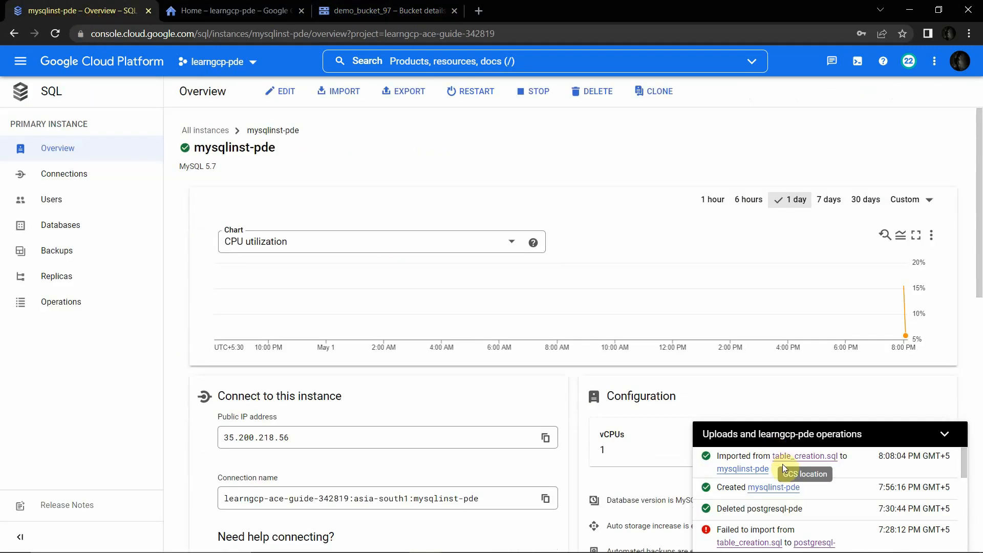
click(60, 237)
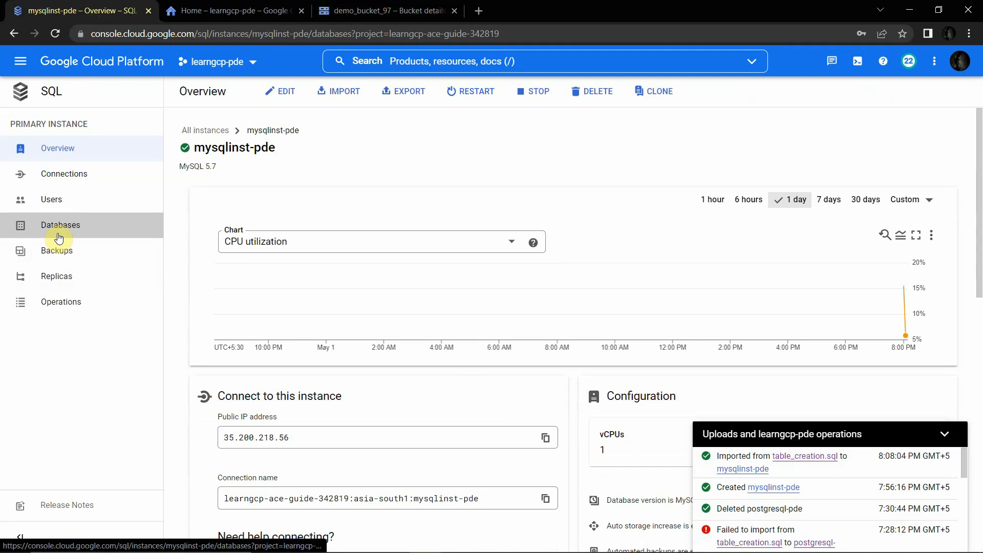
click(956, 433)
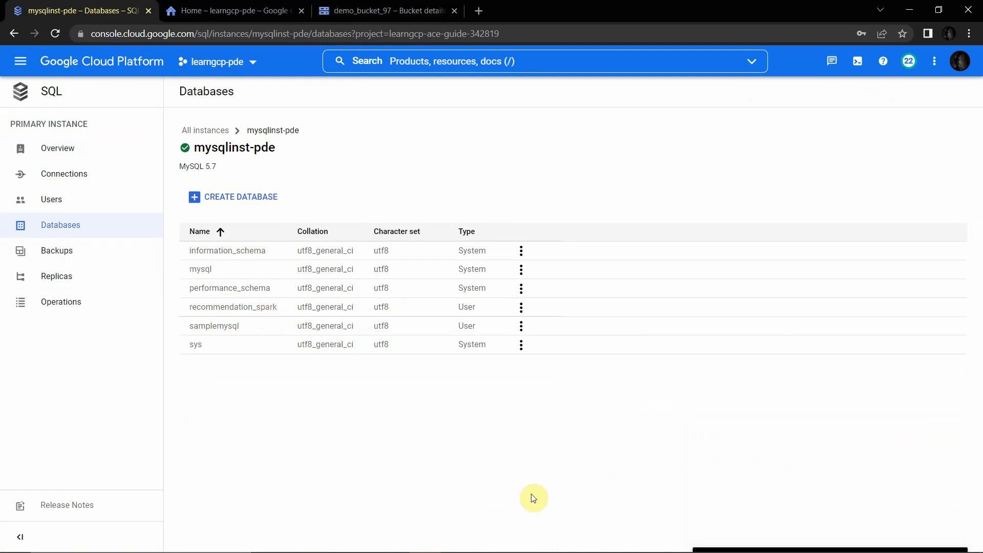
Switch to the Word notes to read the gcloud sql import commands and return to the browser.
mouse_move(555, 551)
click(461, 543)
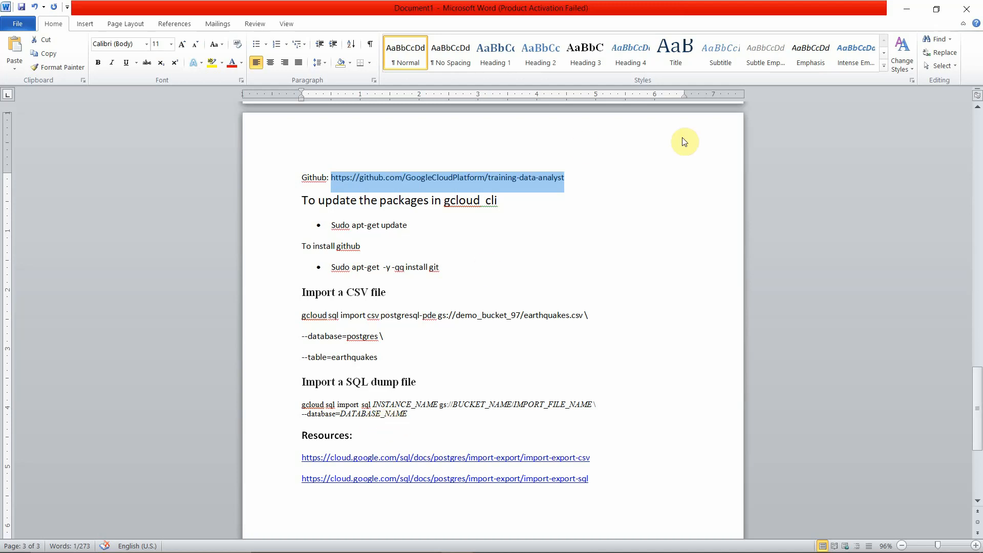
click(907, 10)
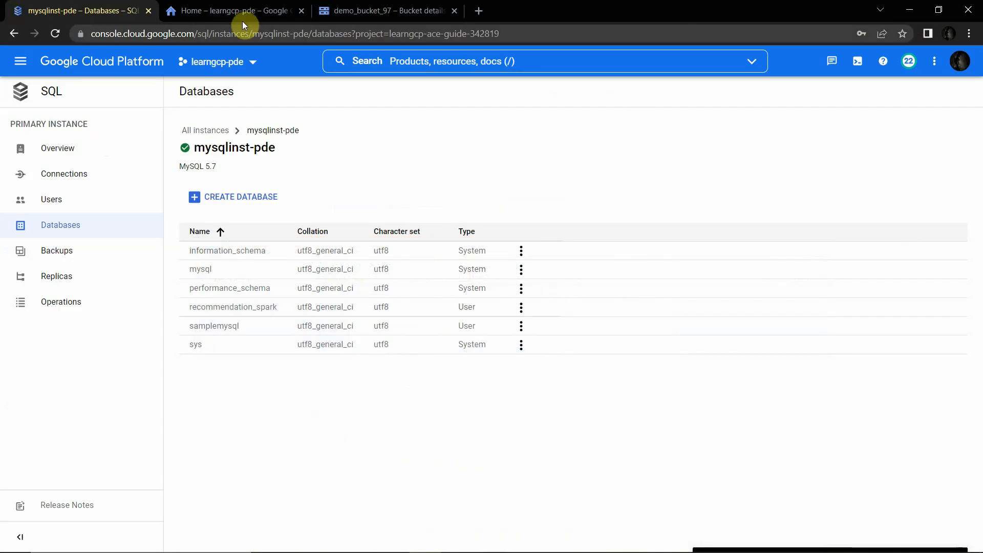
Return to Cloud Shell and open an additional terminal session.
click(371, 13)
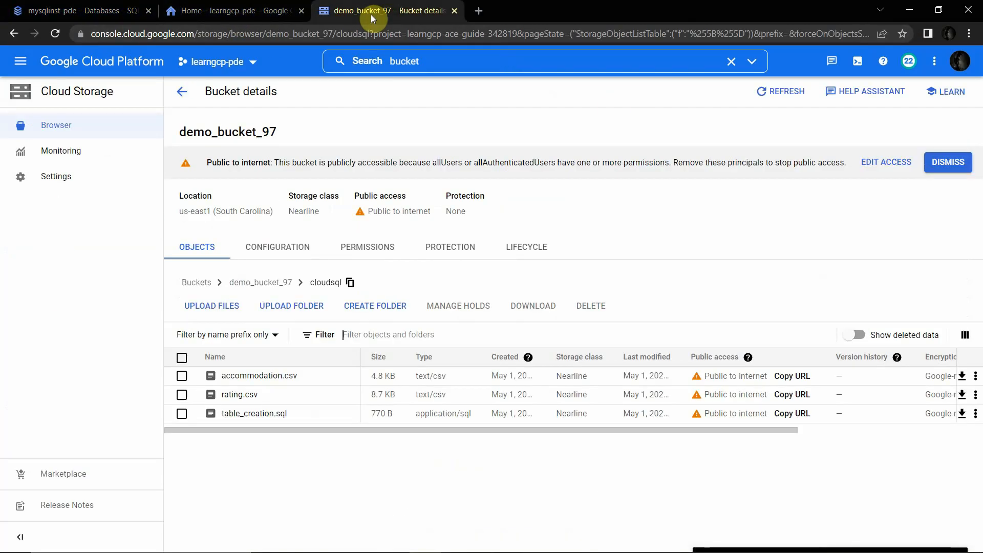
click(235, 14)
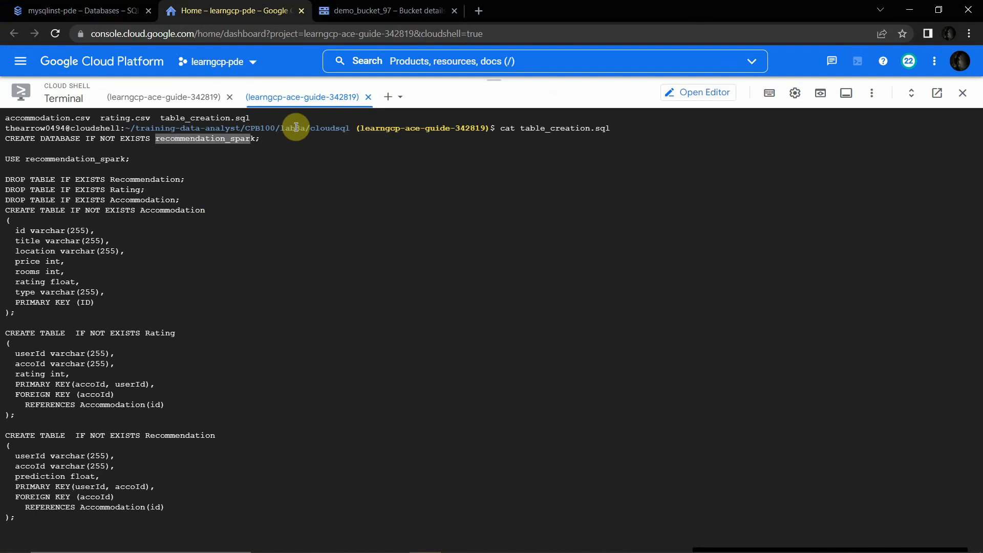
click(190, 100)
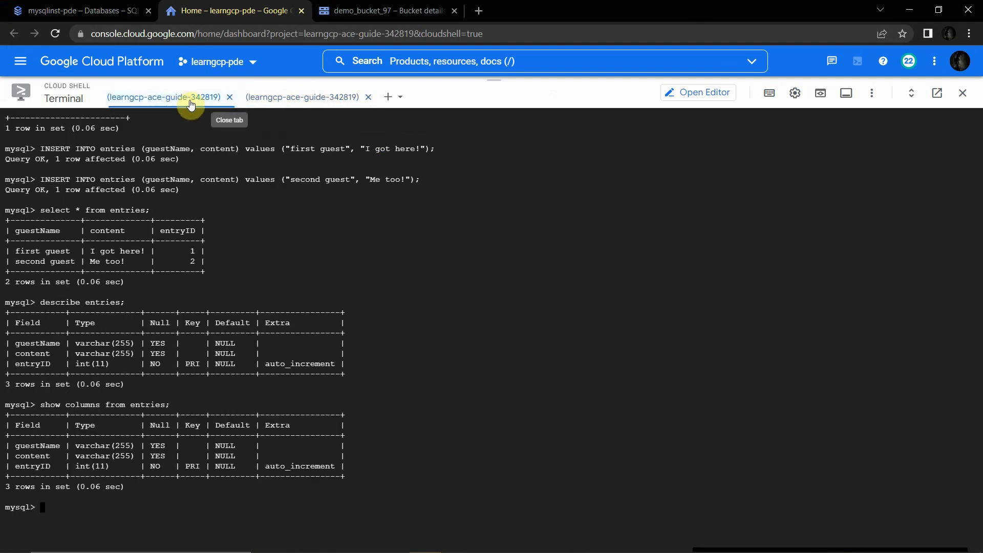
click(387, 99)
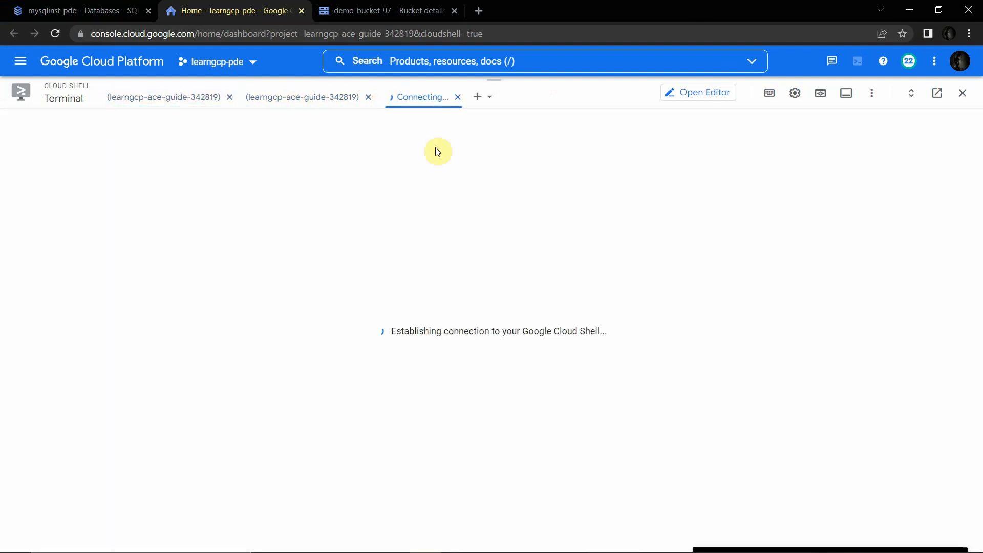
Return to the cloudsql folder of demo_bucket_97 and collapse the uploads and operations list to see its files.
key(alt+Tab)
key(alt+Tab)
click(370, 13)
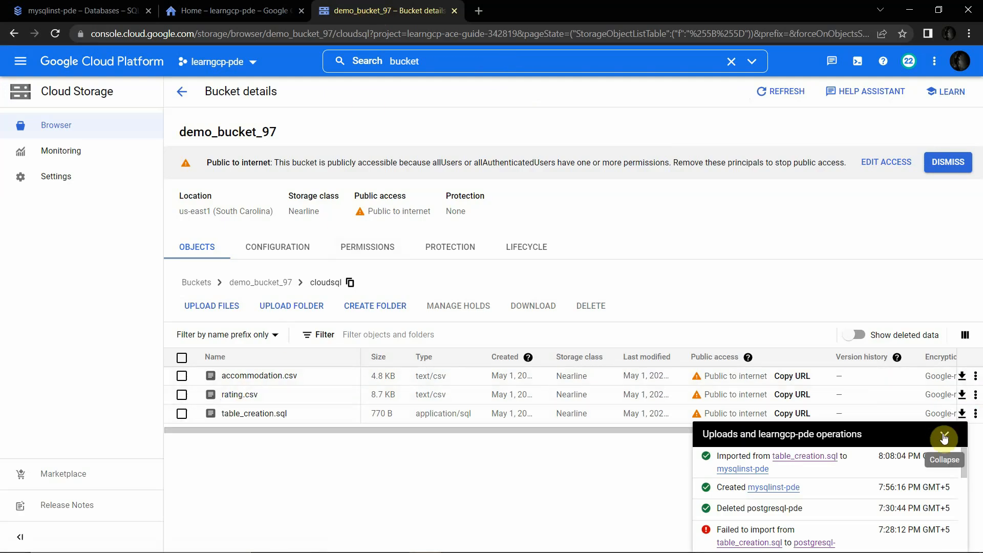
click(945, 438)
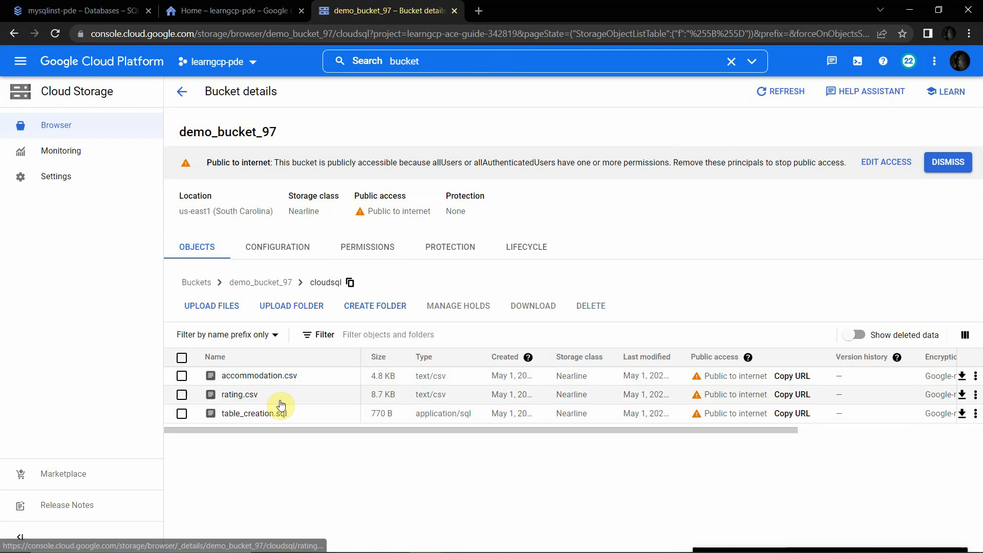
Open a blank Notepad document and move its window so that the whole text area is usable.
key(super)
text(note)
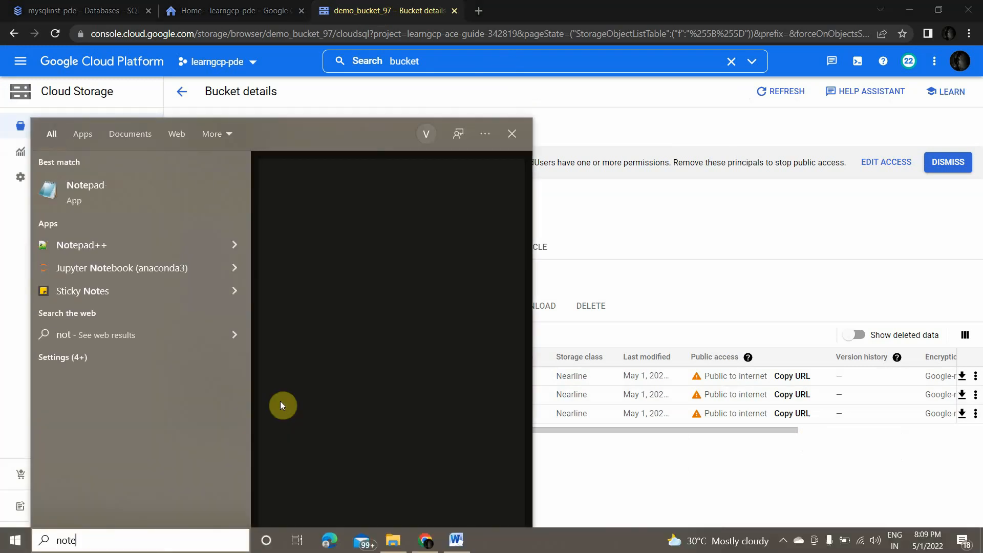
click(110, 249)
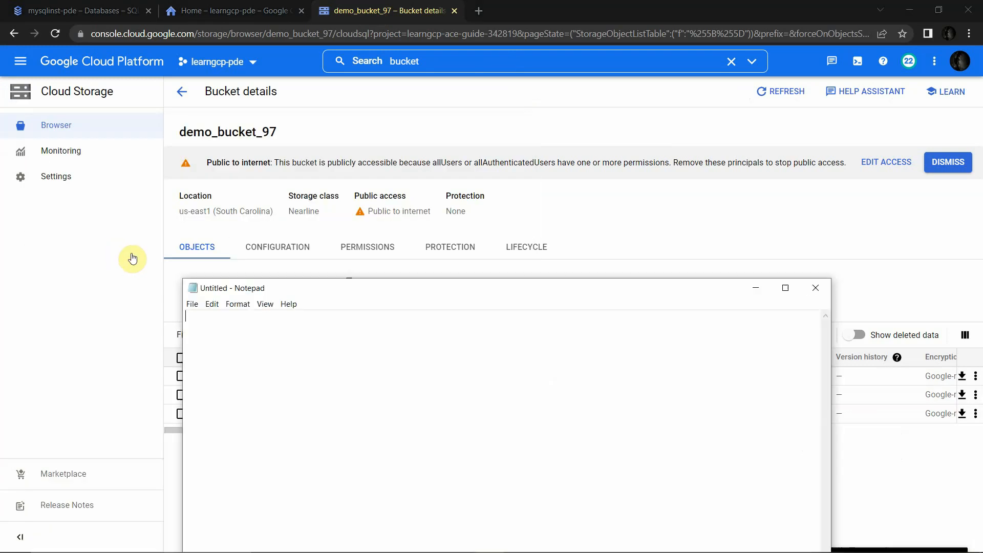
drag(403, 294, 516, 189)
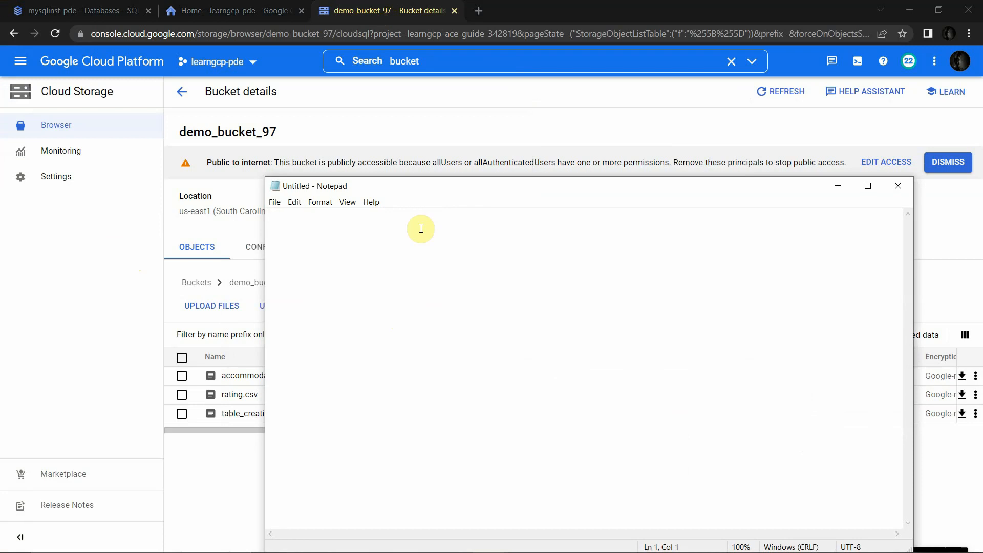
click(300, 245)
Copy the three-line gcloud sql import csv command from the Word notes into the blank Notepad document.
key(alt+Tab)
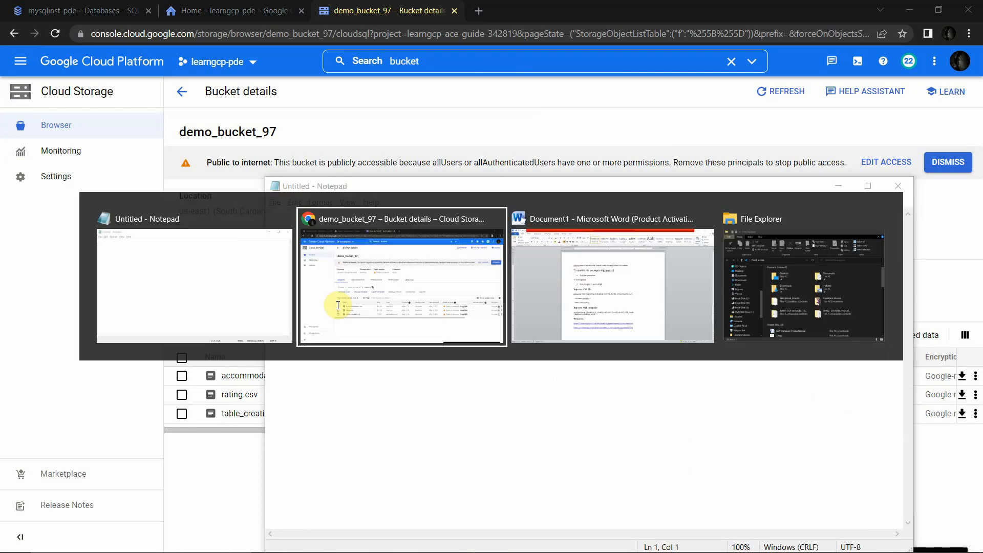
key(Tab)
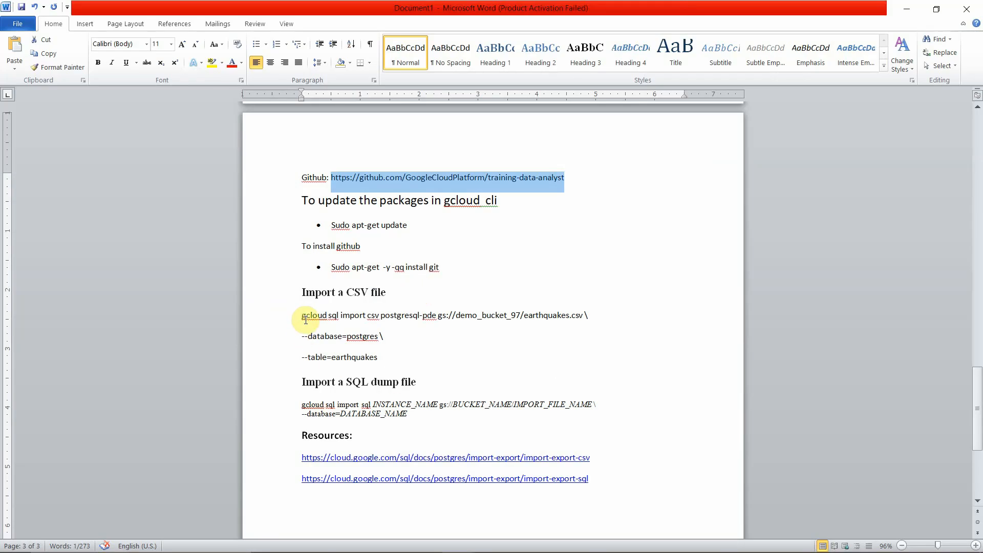
drag(303, 316, 384, 354)
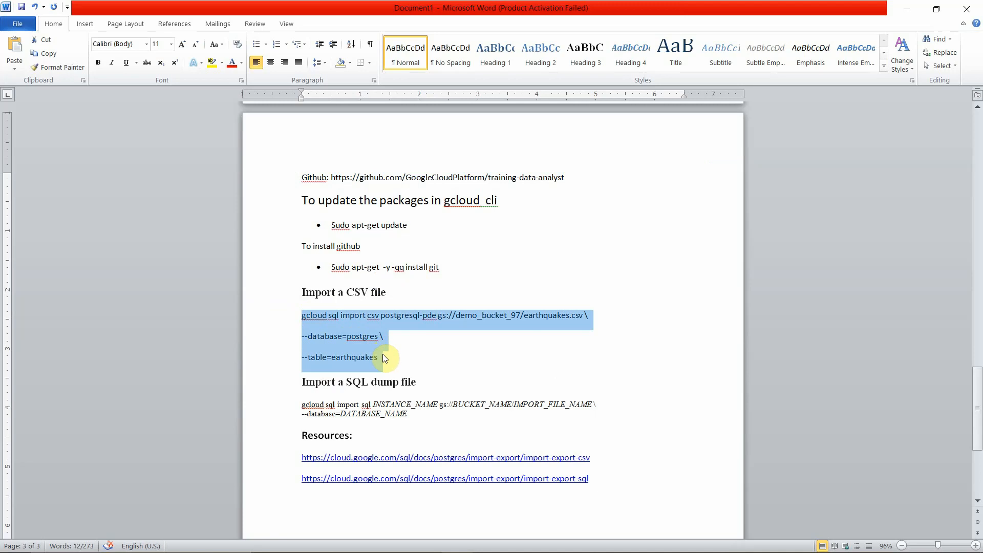
key(ctrl+c)
key(alt+Tab)
key(ctrl+v)
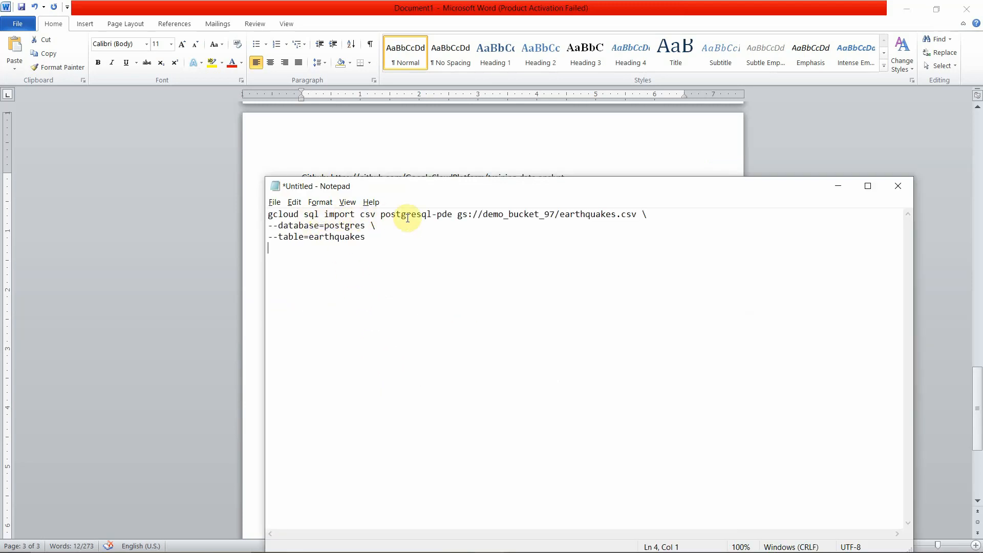
Replace the instance name in the Notepad command with mysqlinst-pde, copied from the Cloud SQL databases page.
key(alt+Tab)
key(alt+Tab)
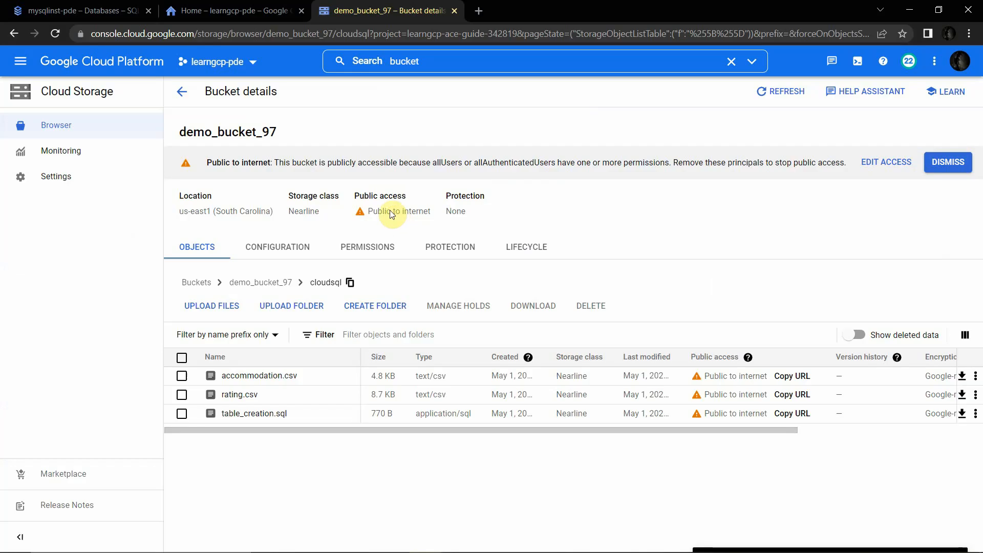
click(97, 9)
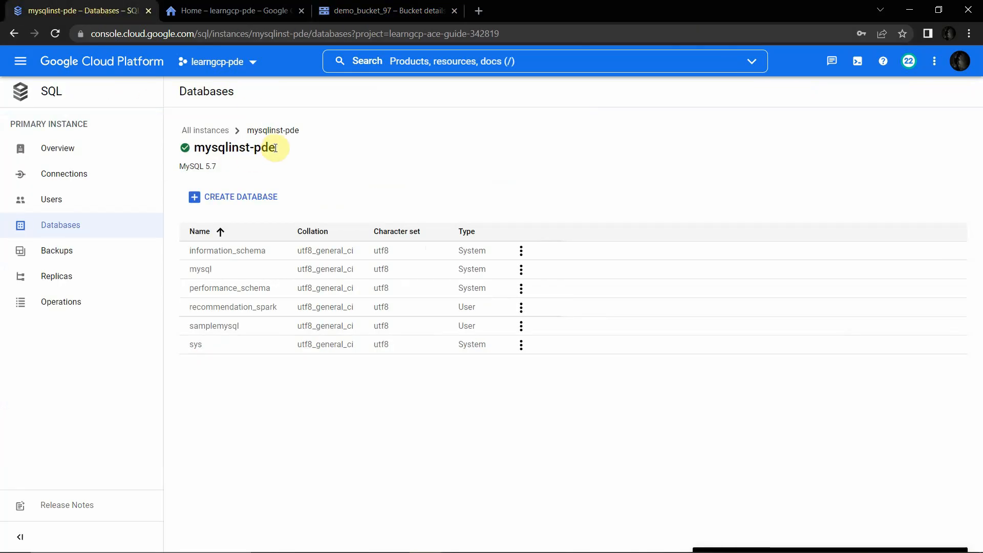
drag(275, 147, 214, 149)
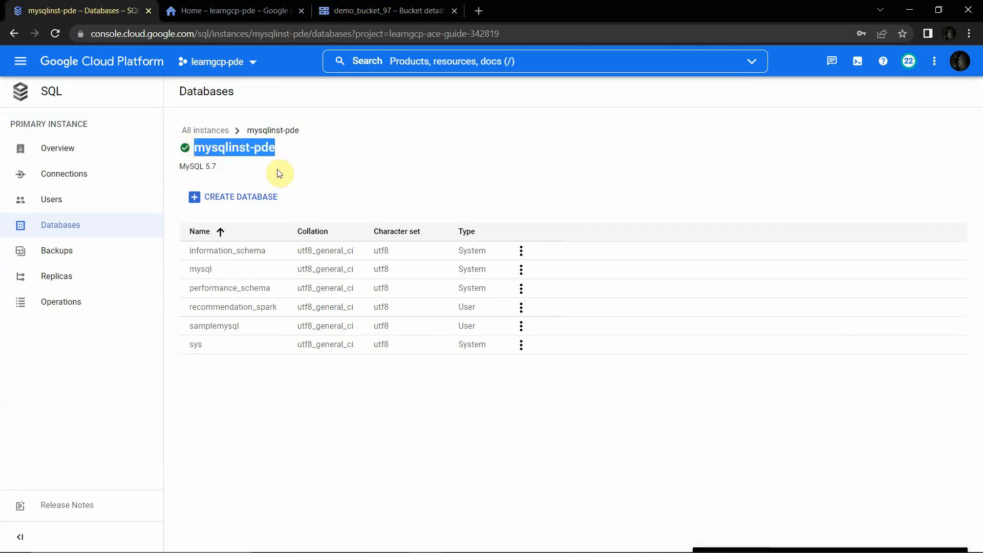
key(alt+Tab)
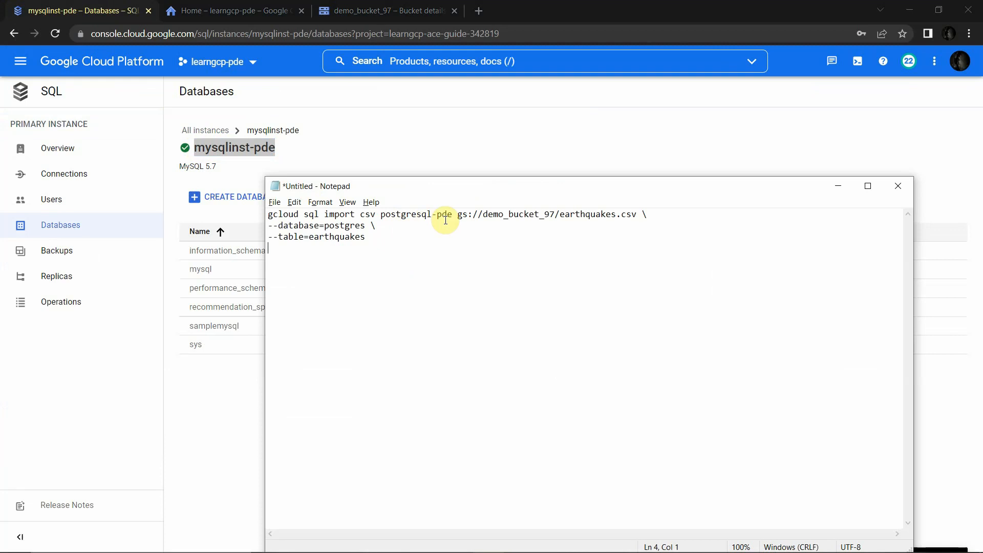
click(382, 214)
drag(402, 214, 450, 214)
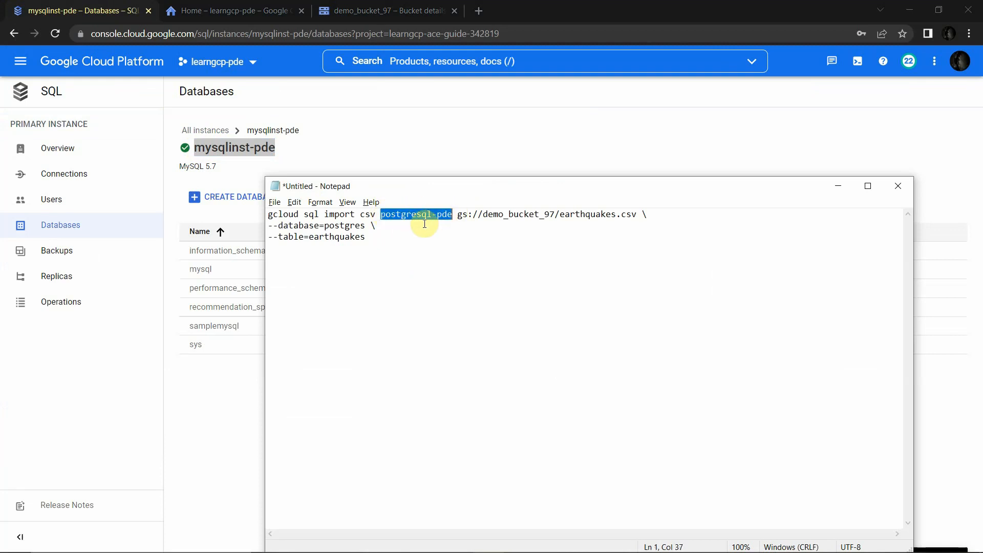
key(ctrl+v)
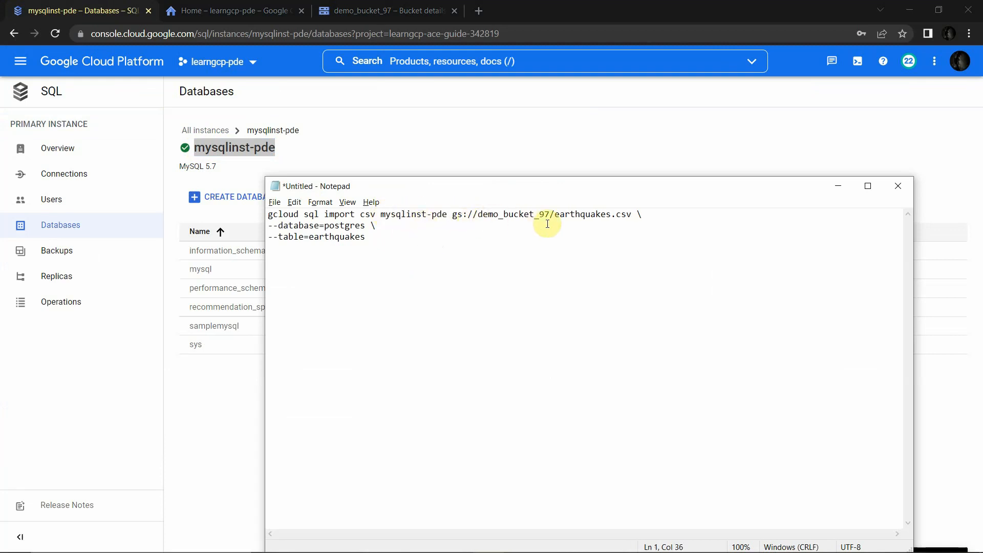
Replace the source file in the Notepad command with accommodation.csv's gsutil URI, gs://demo_bucket_97/cloudsql/accommodation.csv, copied from its object details.
click(348, 19)
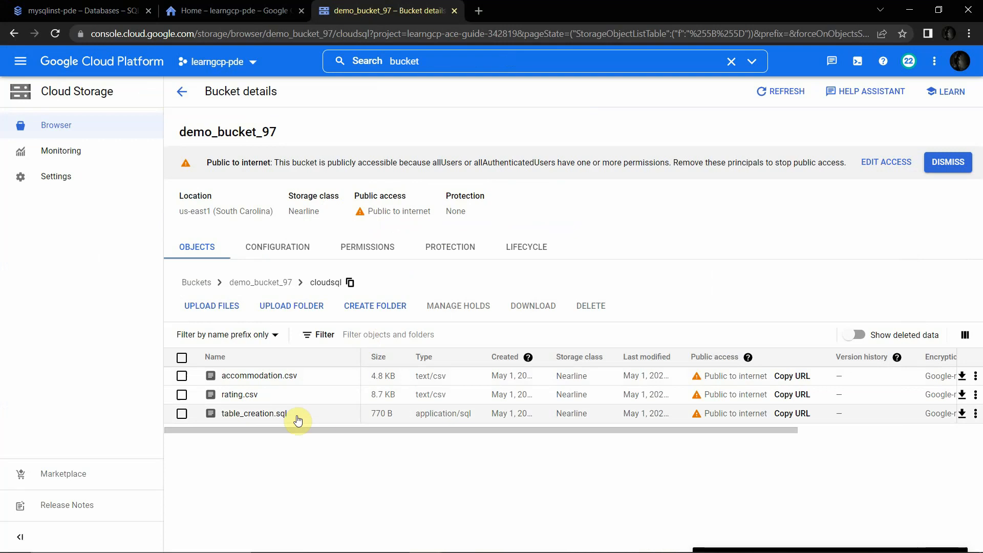
click(276, 378)
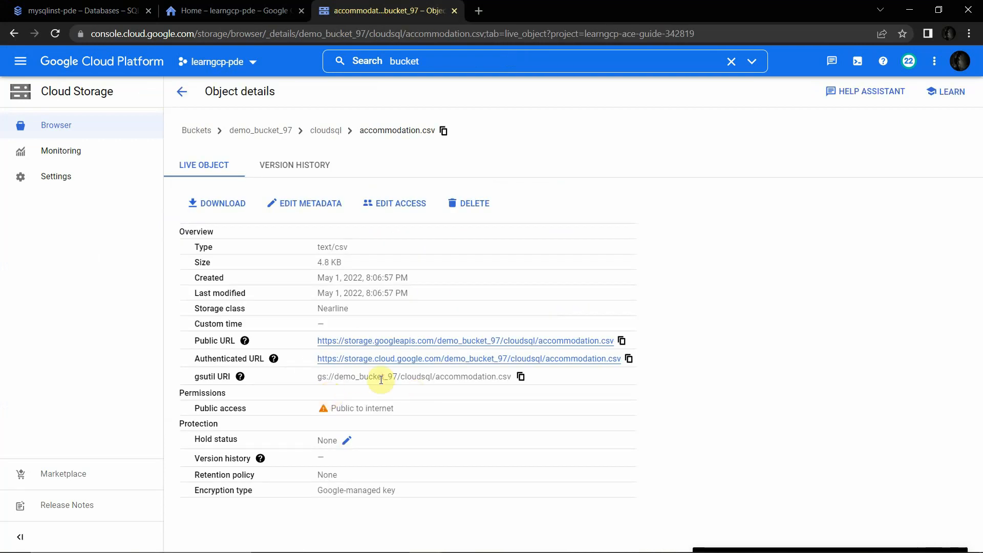
click(521, 376)
key(alt+Tab)
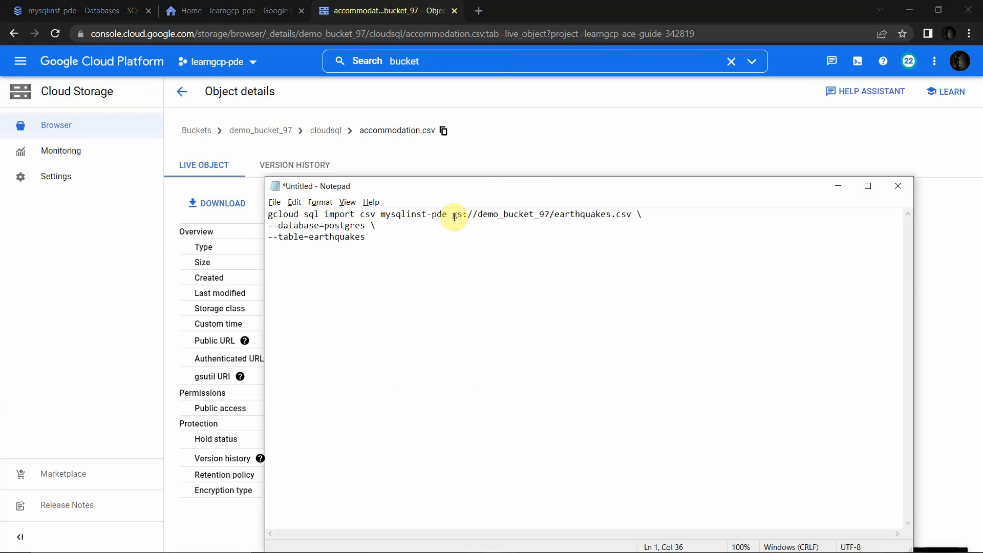
drag(453, 214, 632, 213)
key(ctrl+v)
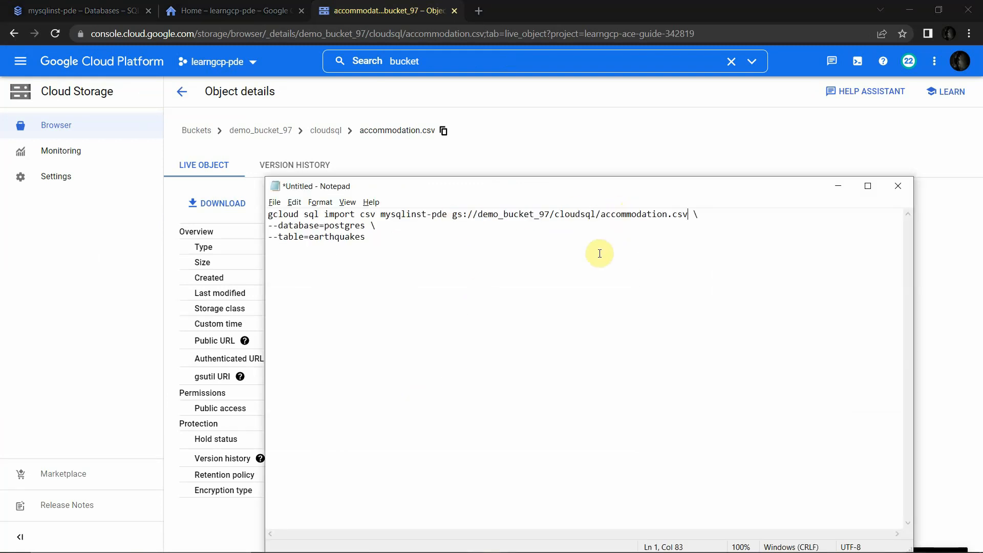
Set the database in the Notepad command to recommendation_spark, copied from the instance's database list.
click(75, 11)
drag(188, 311, 250, 307)
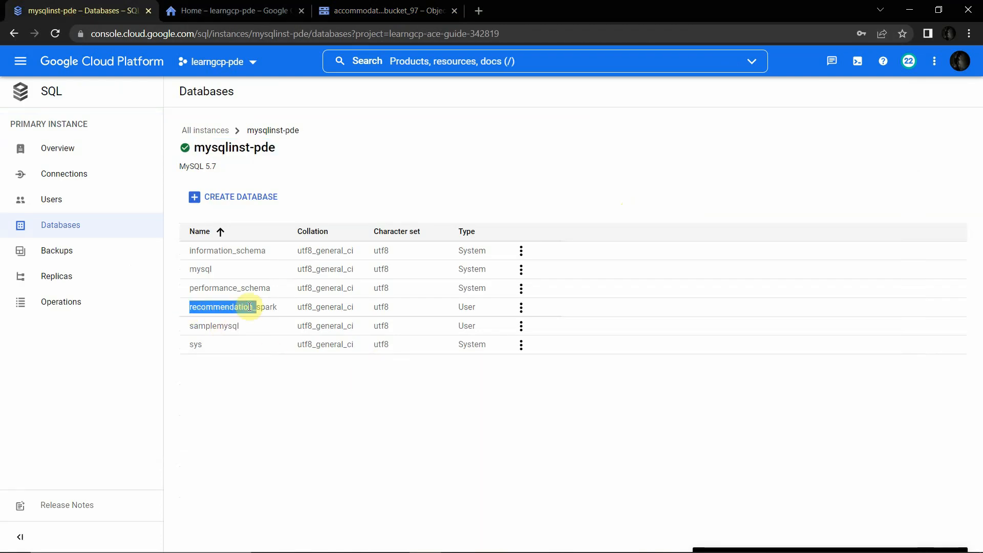
key(alt+Tab)
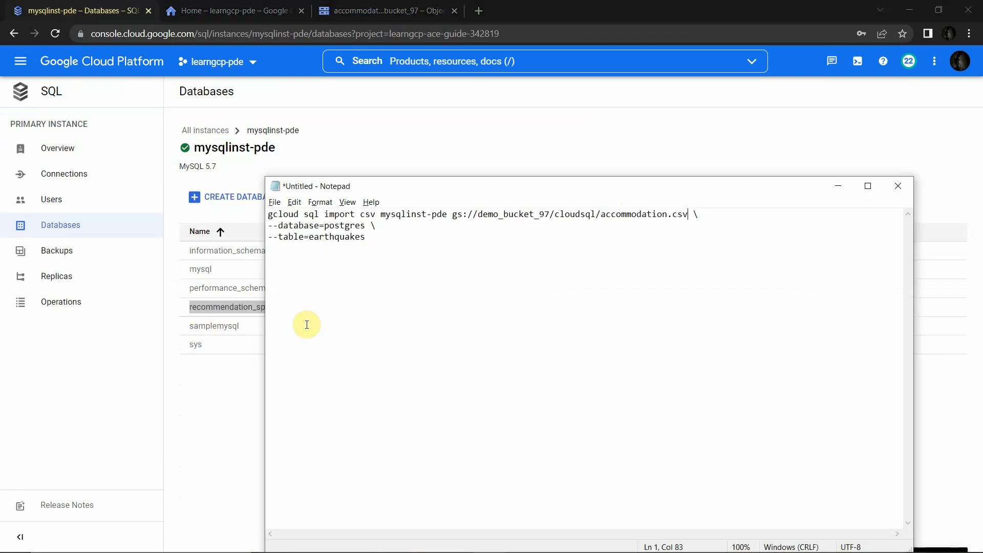
drag(326, 228, 345, 229)
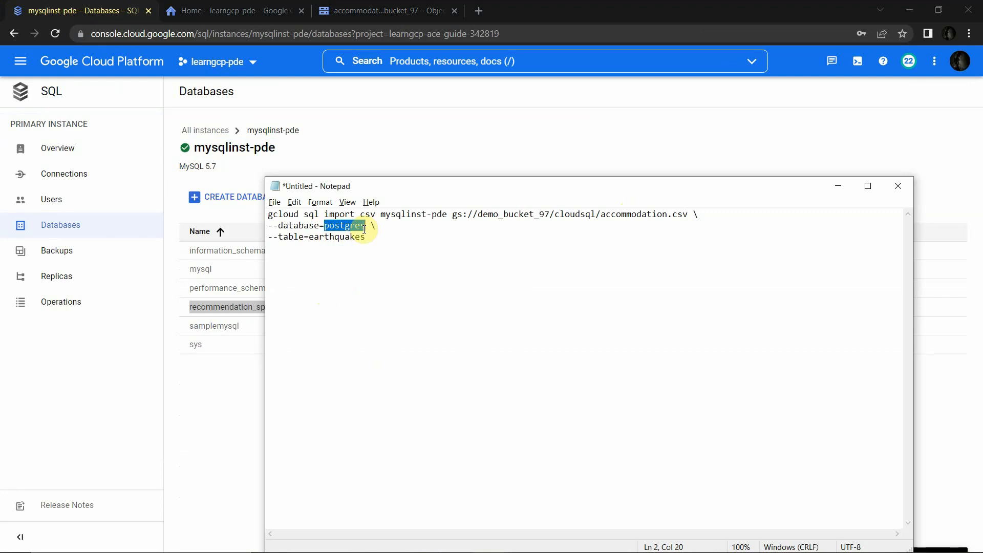
key(ctrl+v)
Set the table in the Notepad command to Accommodation, copied from the table_creation.sql output in Cloud Shell, and select the whole command.
key(alt+Tab)
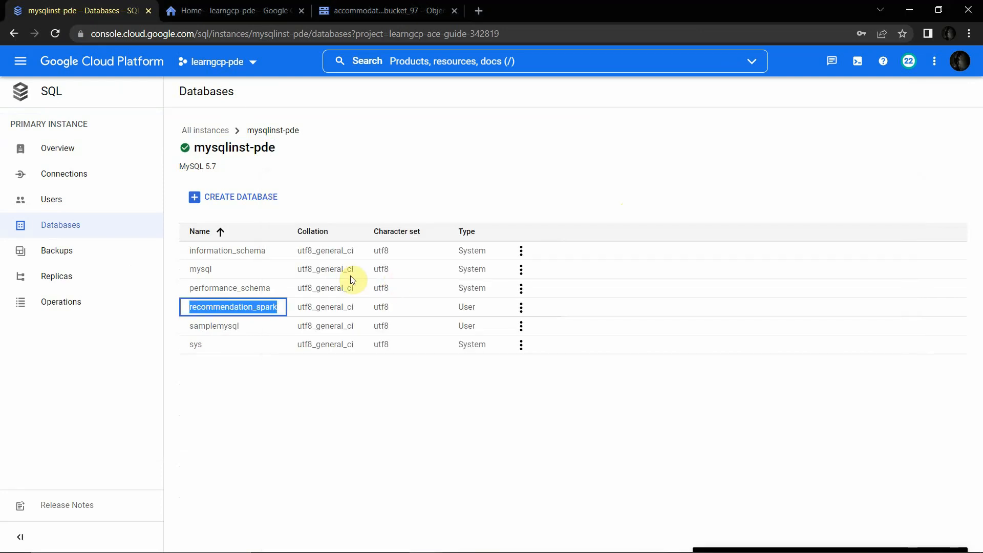
click(244, 16)
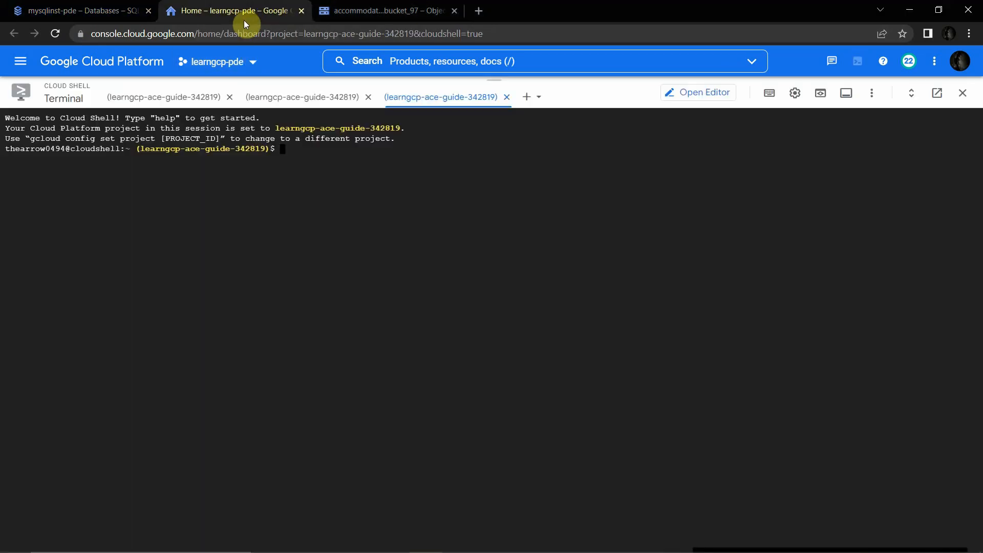
click(310, 99)
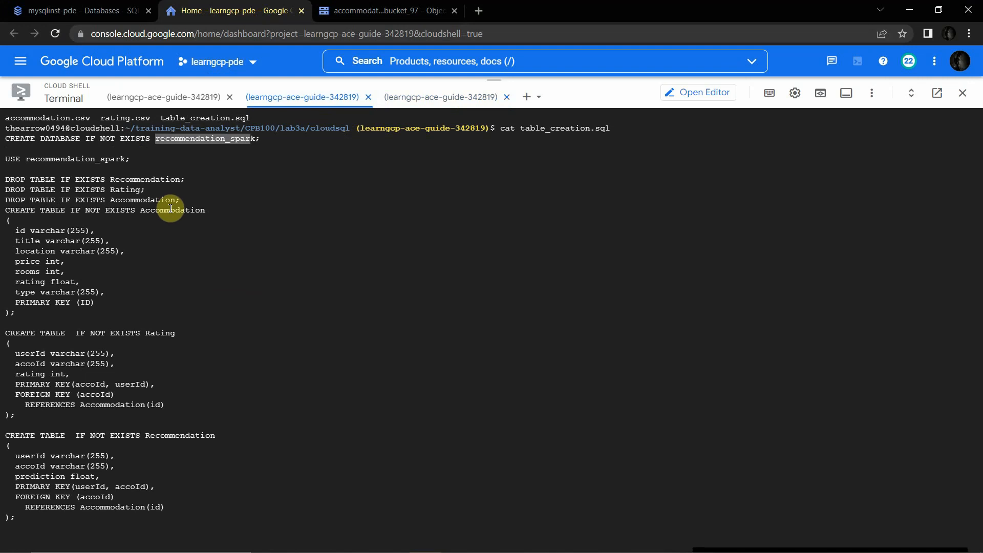
key(alt+Tab)
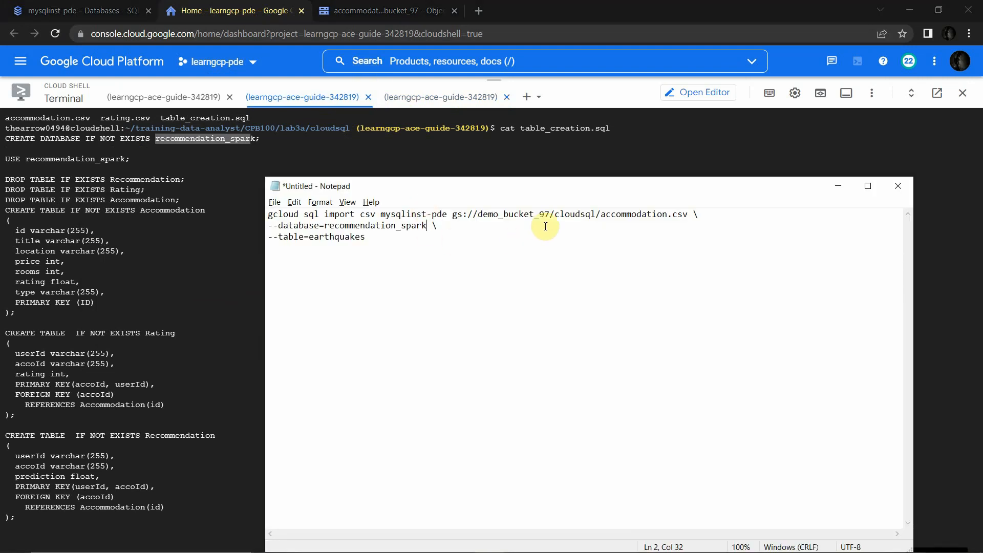
key(alt+Tab)
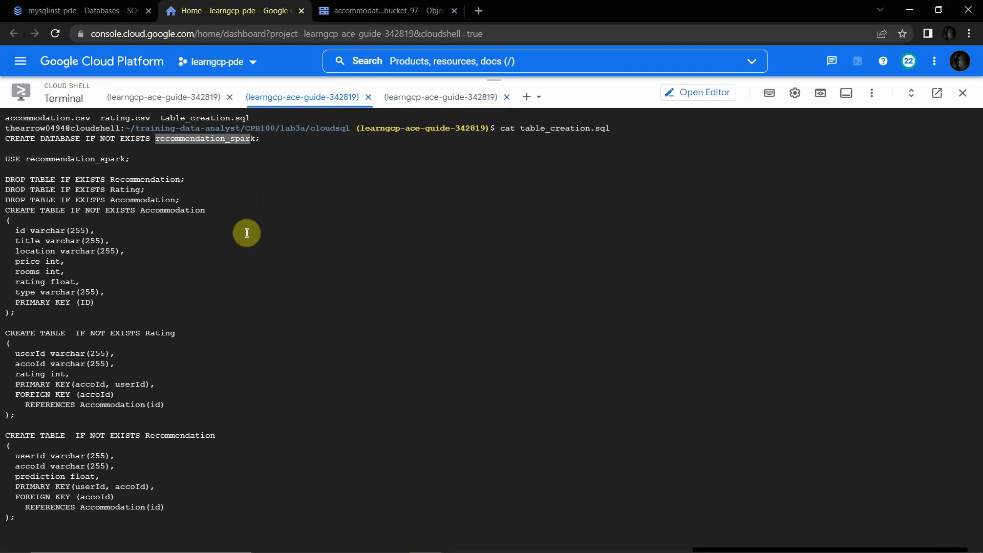
drag(142, 209, 205, 209)
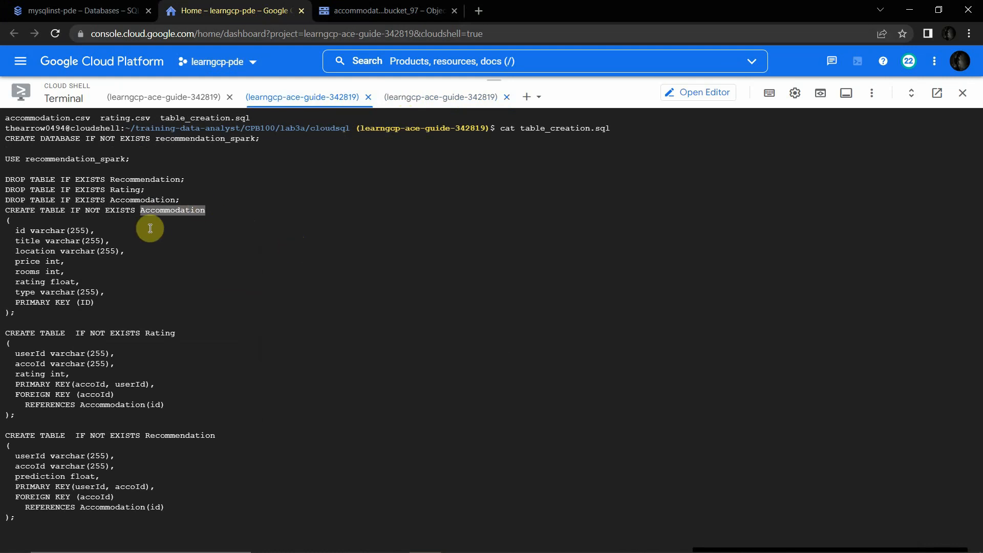
key(alt+Tab)
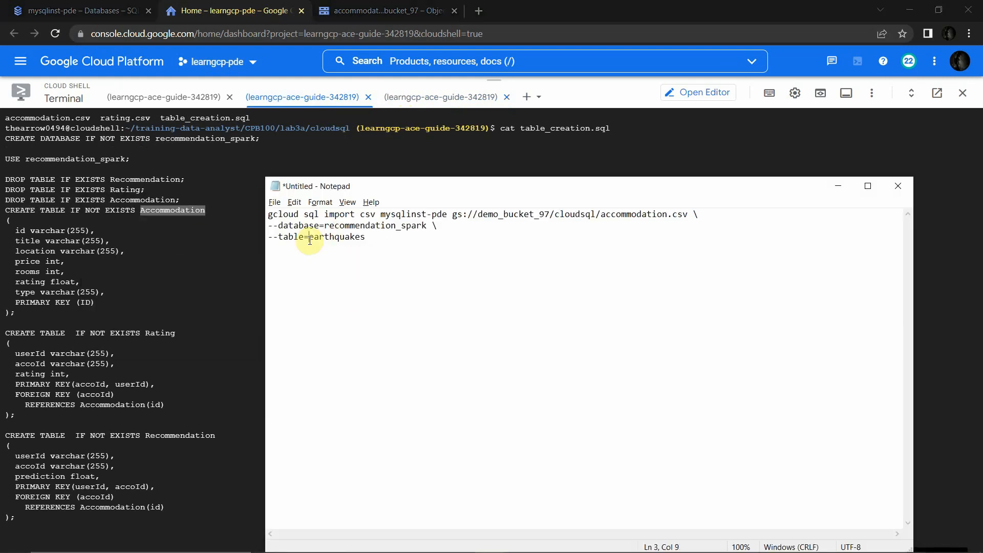
drag(310, 240, 260, 213)
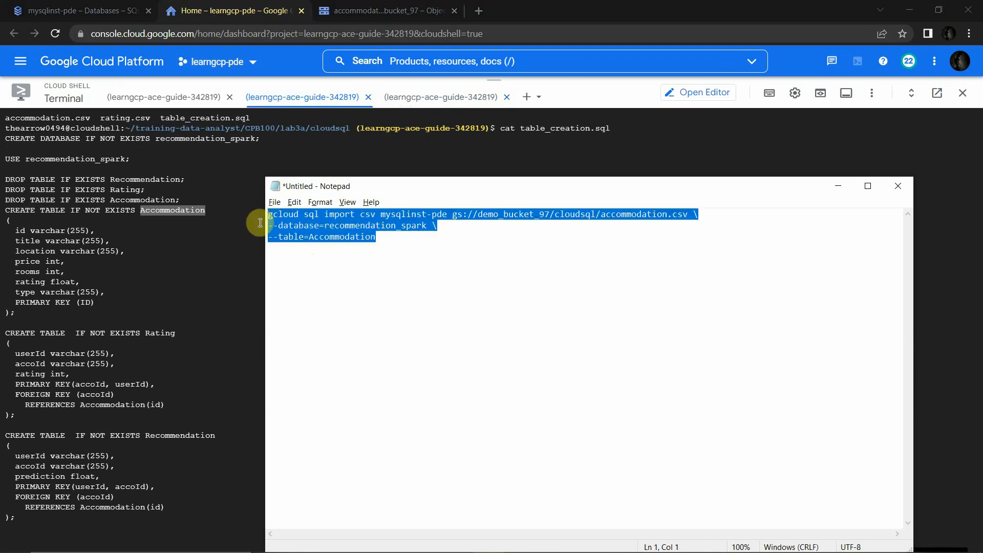
Run the prepared gcloud sql import csv command for accommodation.csv in Cloud Shell and confirm the import with y.
scroll(208, 308, down, 3)
click(194, 428)
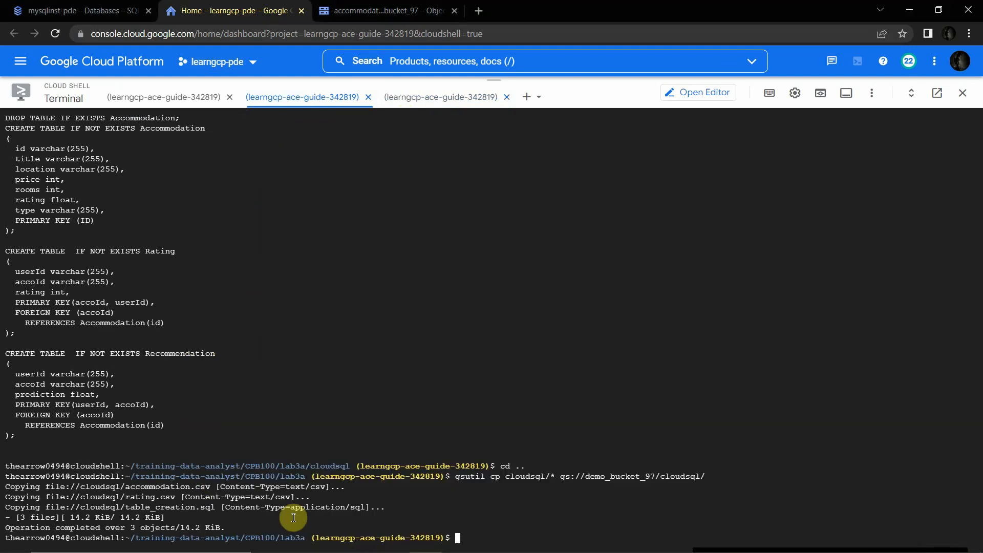
key(ctrl+v)
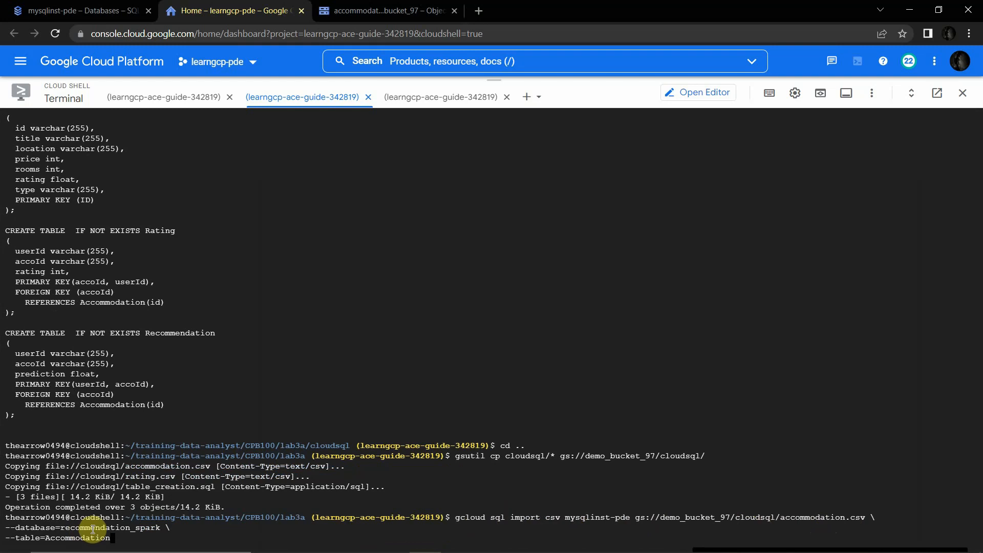
key(Return)
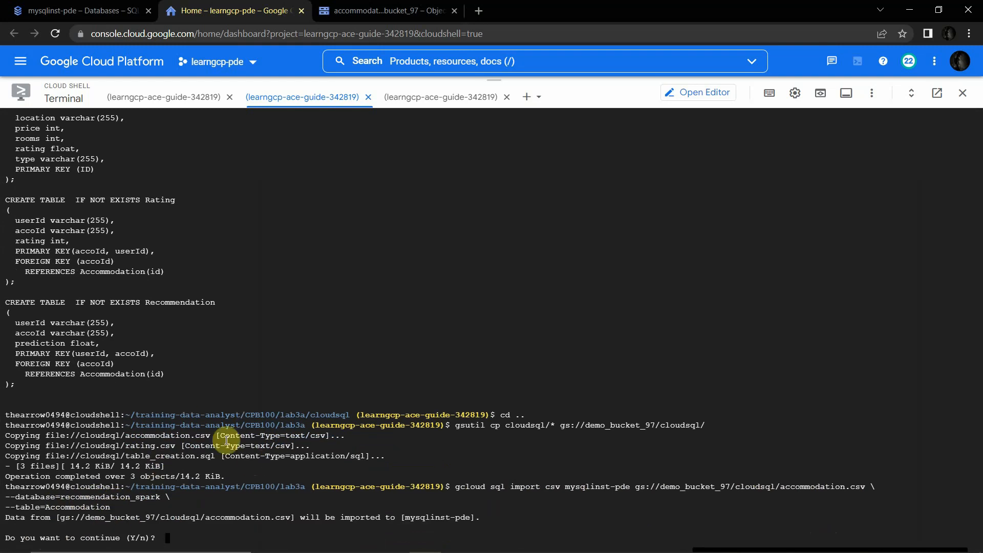
text(y)
key(Return)
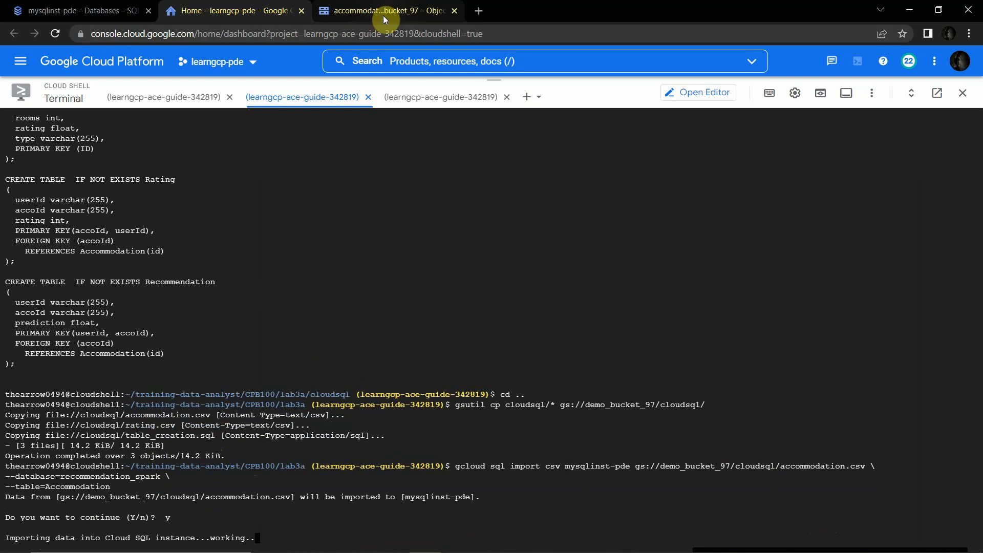
key(alt+Tab)
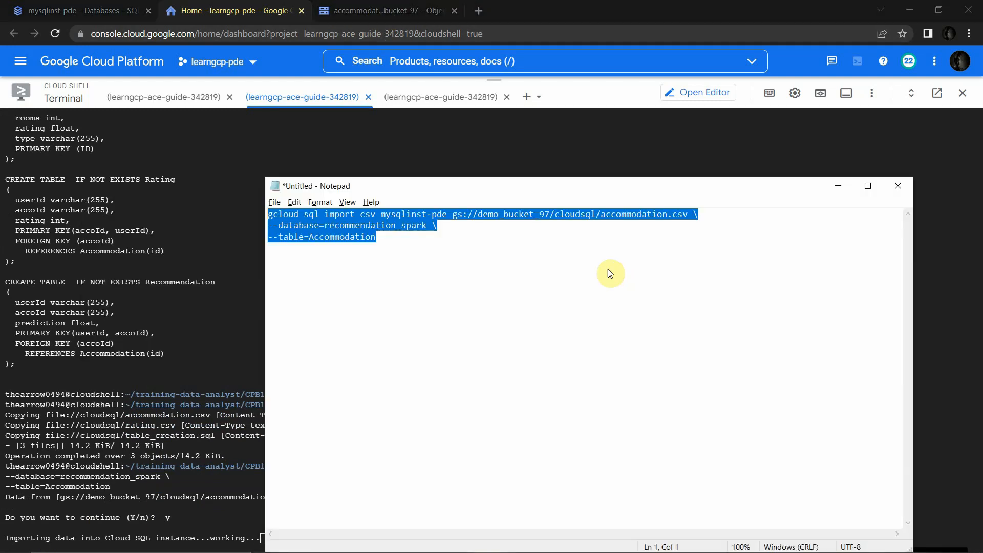
Check the cloudsql folder of demo_bucket_97 and open the Cloud Storage import form for instance mysqlinst-pde.
key(alt+Tab)
click(76, 11)
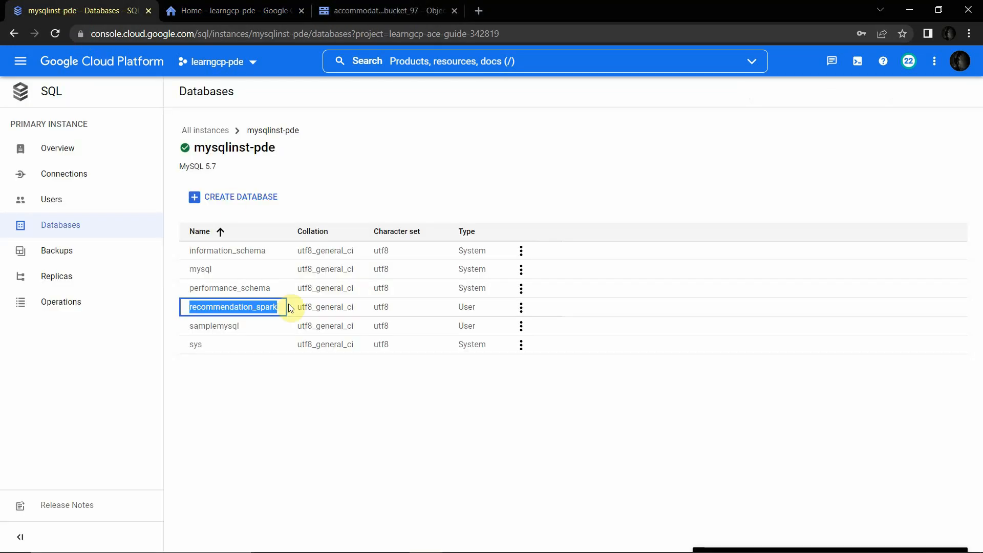
click(373, 11)
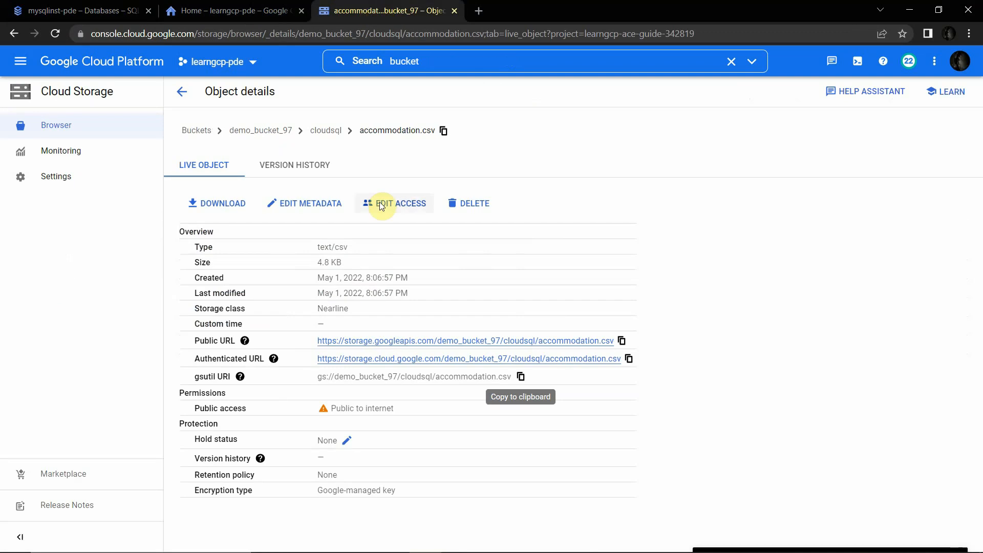
click(307, 136)
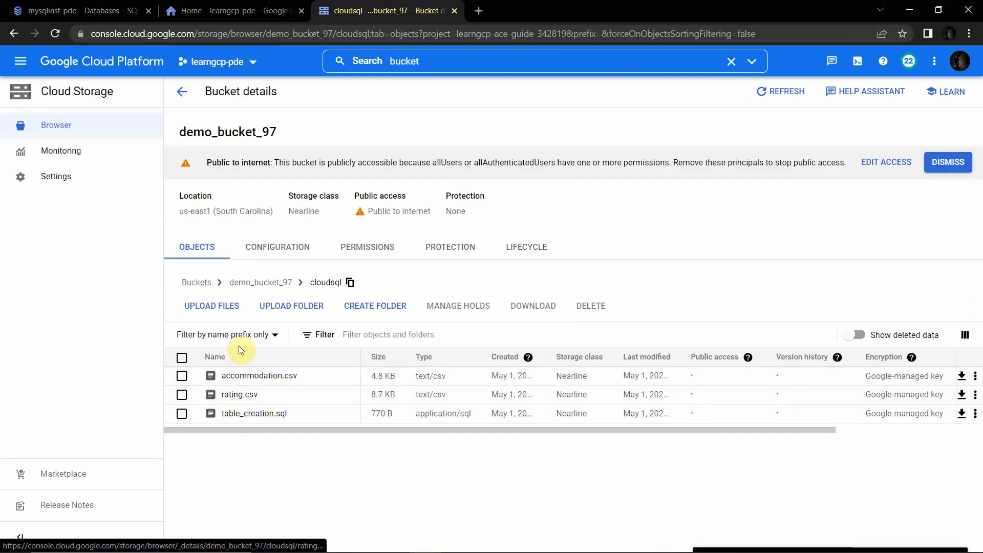
click(112, 19)
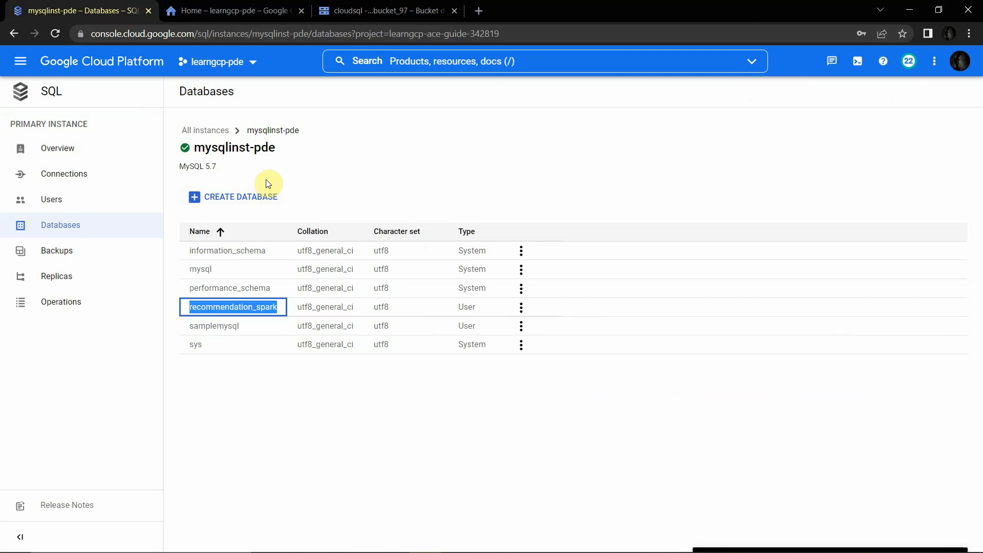
click(57, 148)
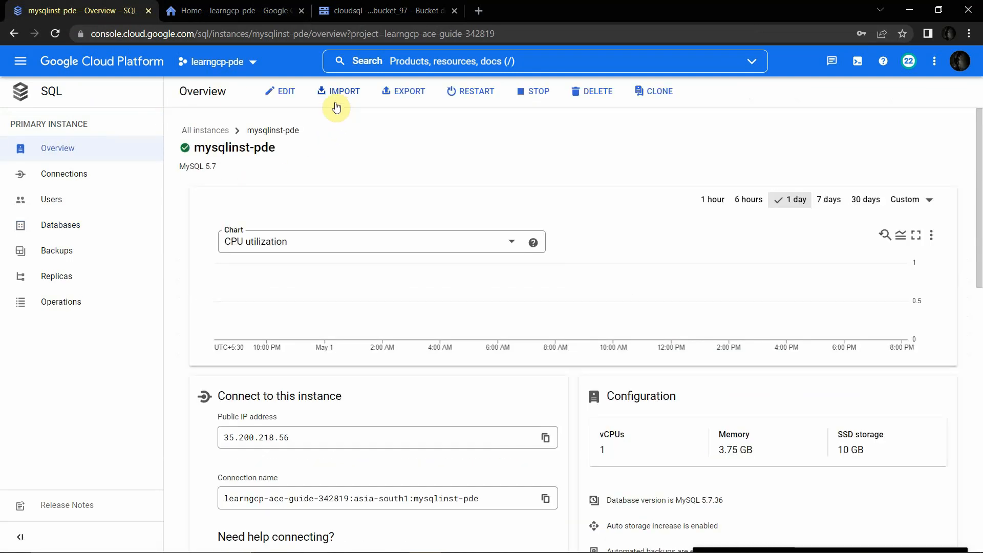
click(340, 91)
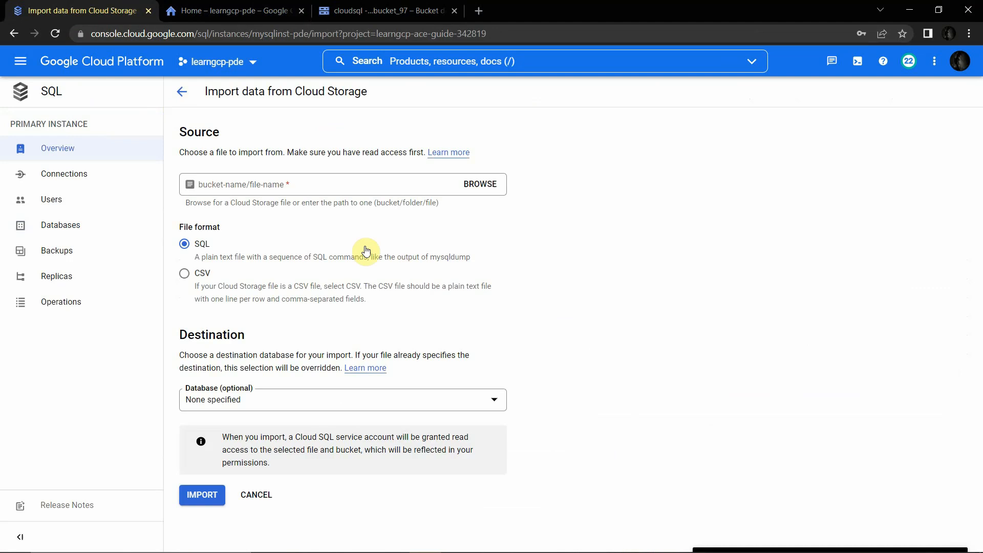
Choose rating.csv from the cloudsql folder of demo_bucket_97 as the import source file.
click(488, 185)
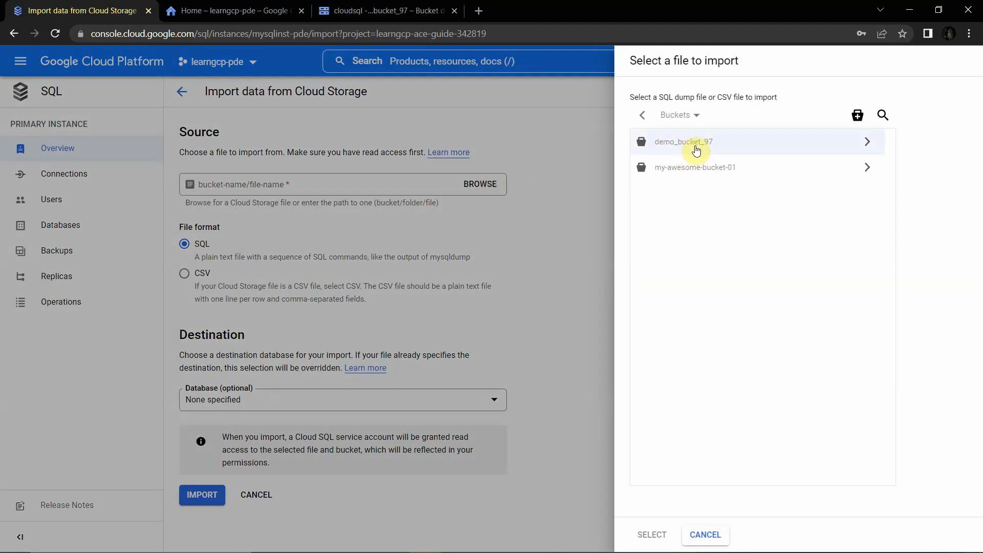
click(868, 142)
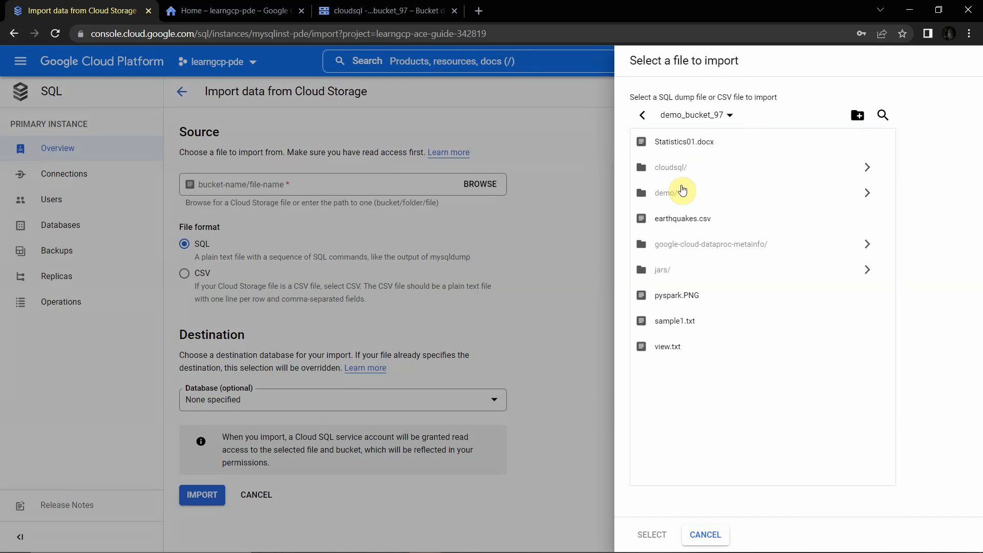
click(870, 167)
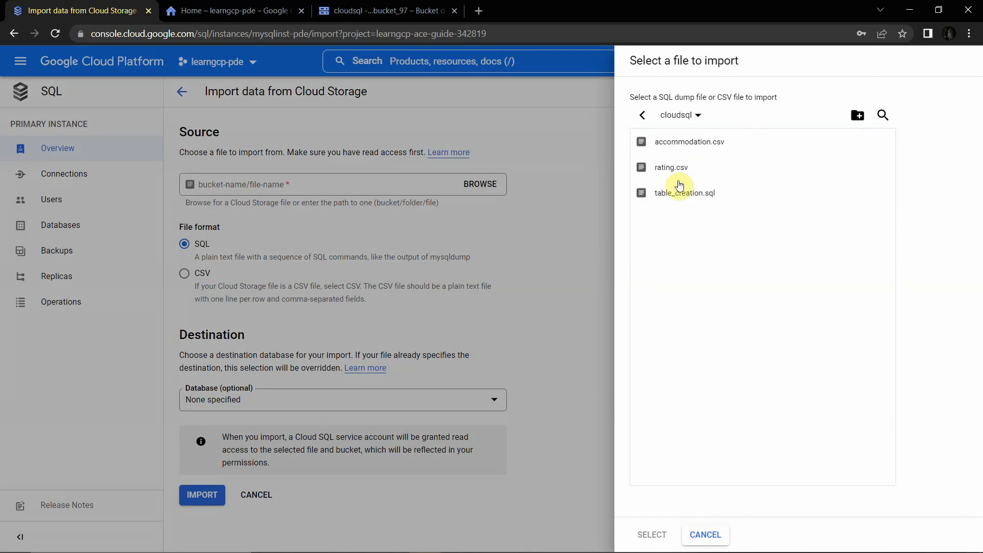
click(677, 168)
click(647, 534)
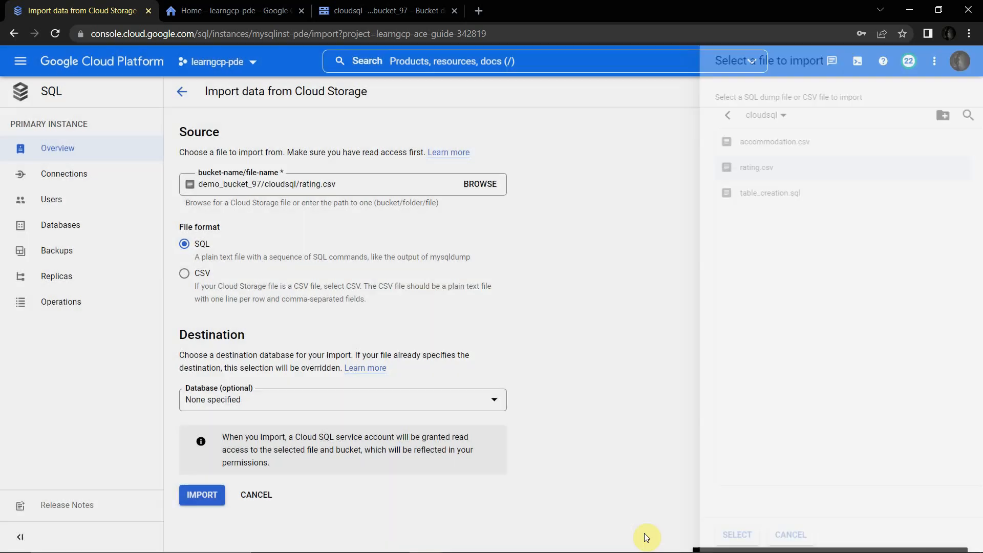
Set the import's file format to CSV and its destination database to recommendation_spark.
click(183, 274)
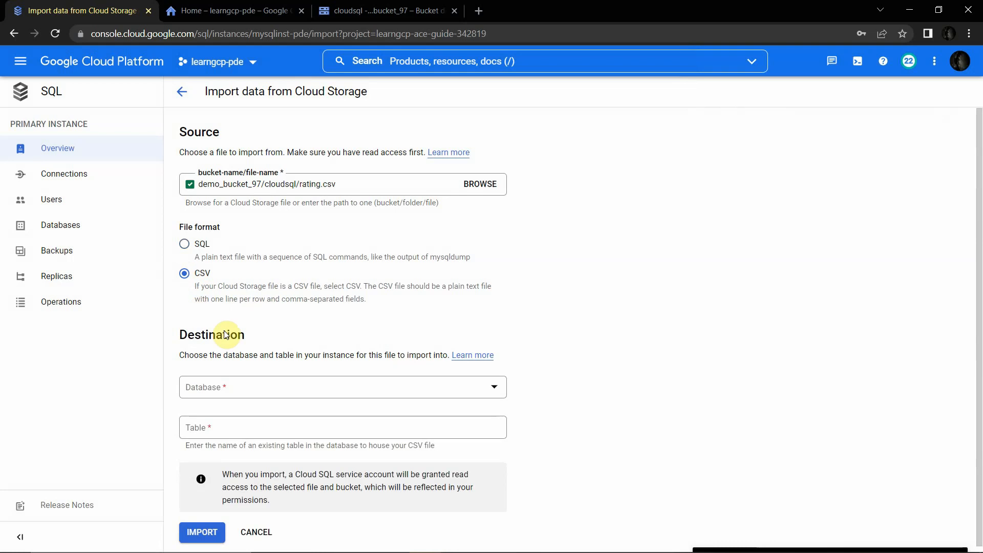
click(338, 385)
click(254, 405)
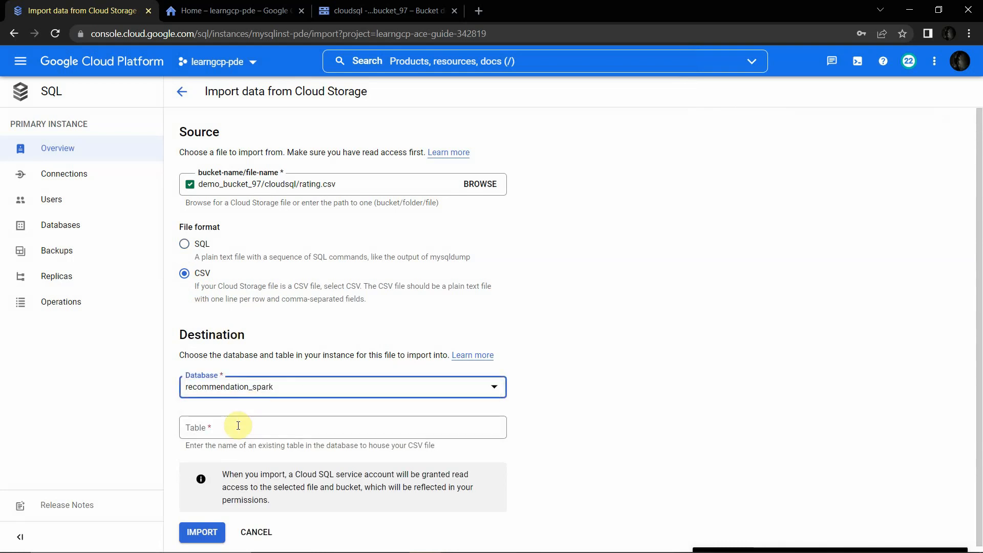
Set the destination table to Rating, copied from the table_creation.sql output in Cloud Shell, and start the import.
click(229, 430)
click(245, 14)
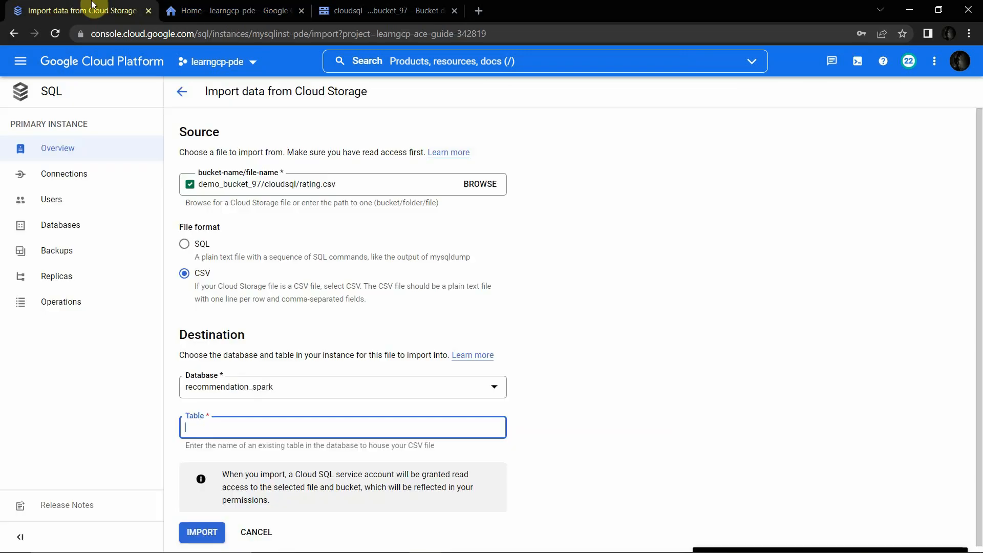
click(85, 11)
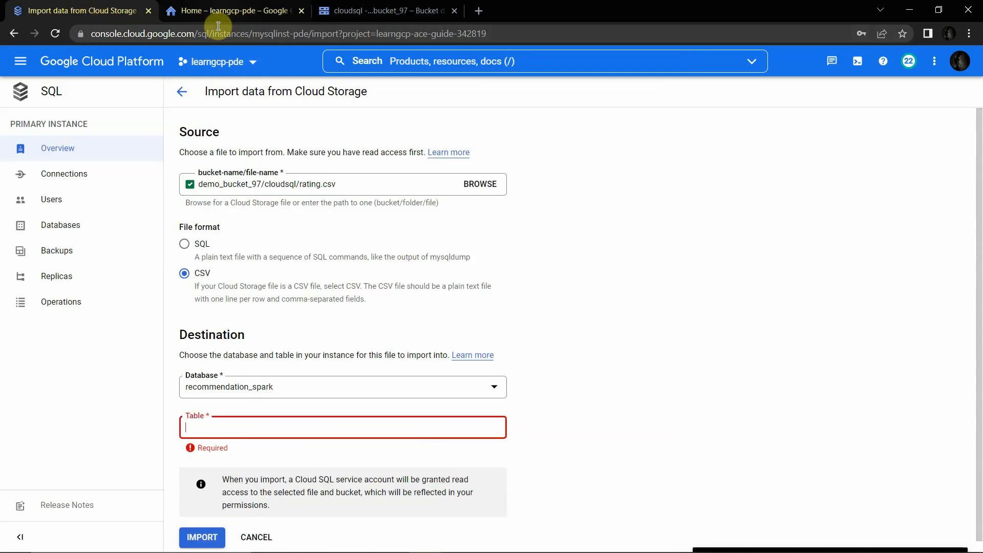
click(225, 10)
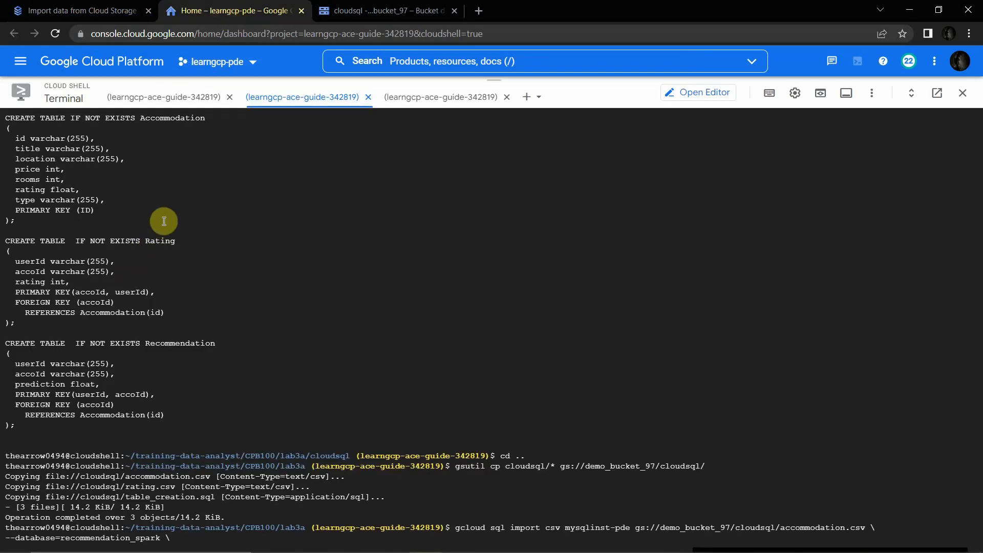
double_click(158, 239)
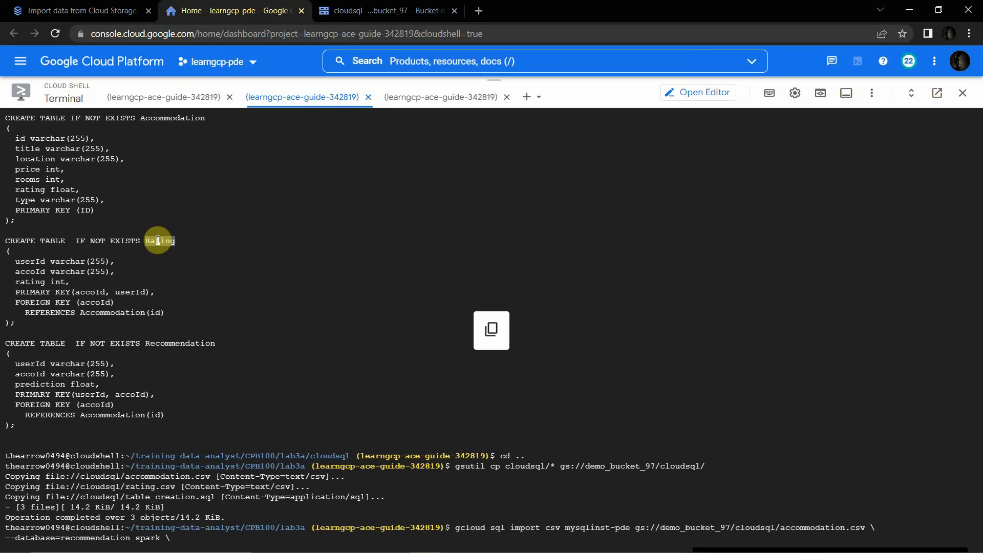
click(121, 28)
click(119, 12)
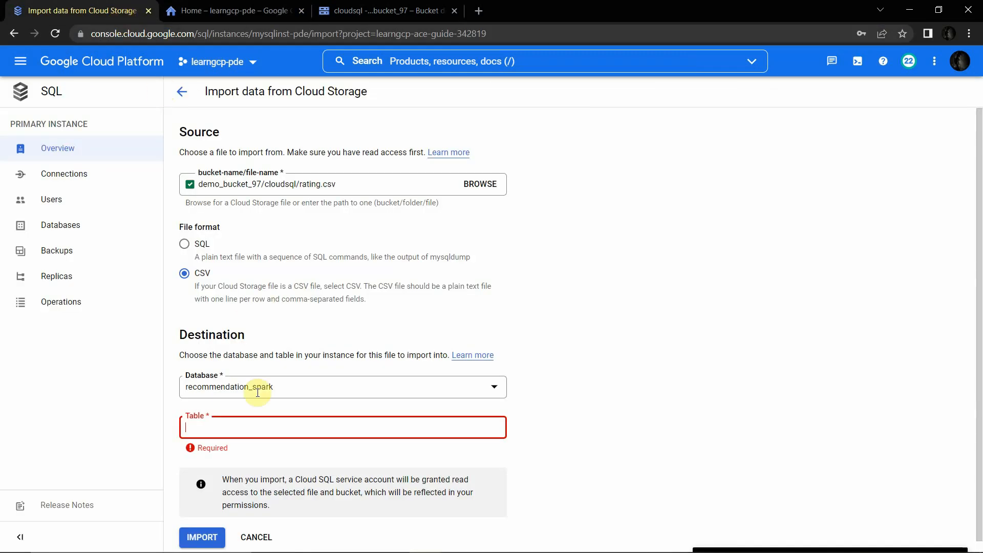
click(231, 431)
text(Rating)
scroll(568, 331, down, 1)
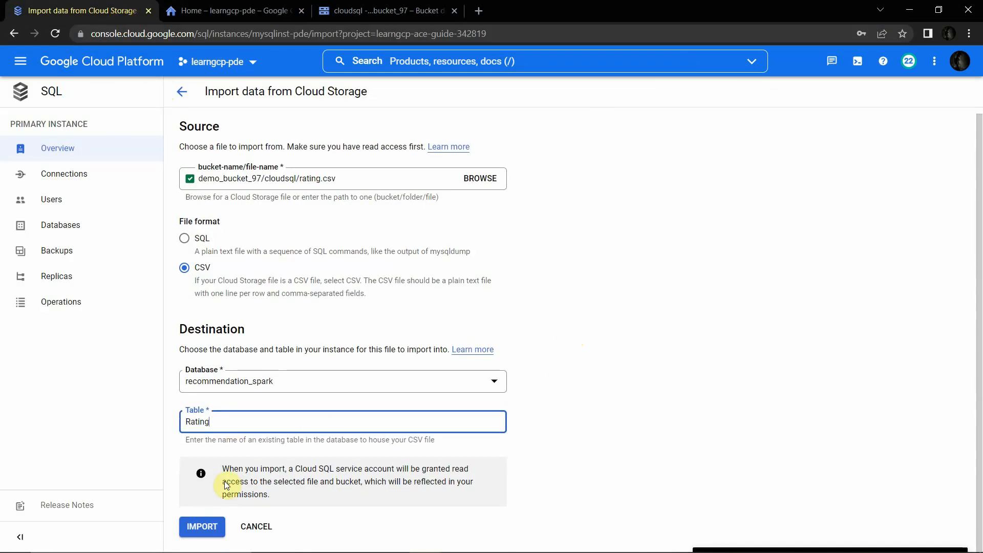
click(208, 526)
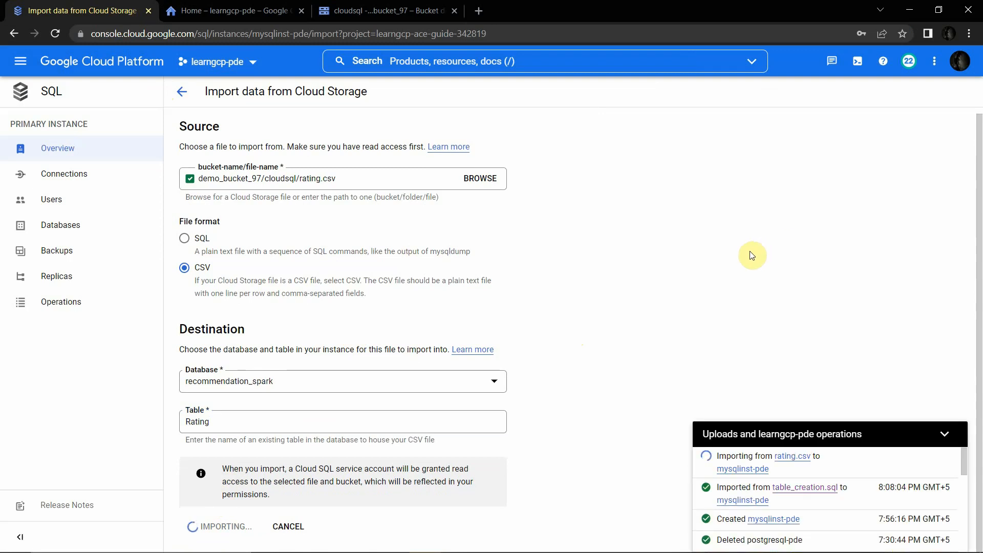
click(941, 437)
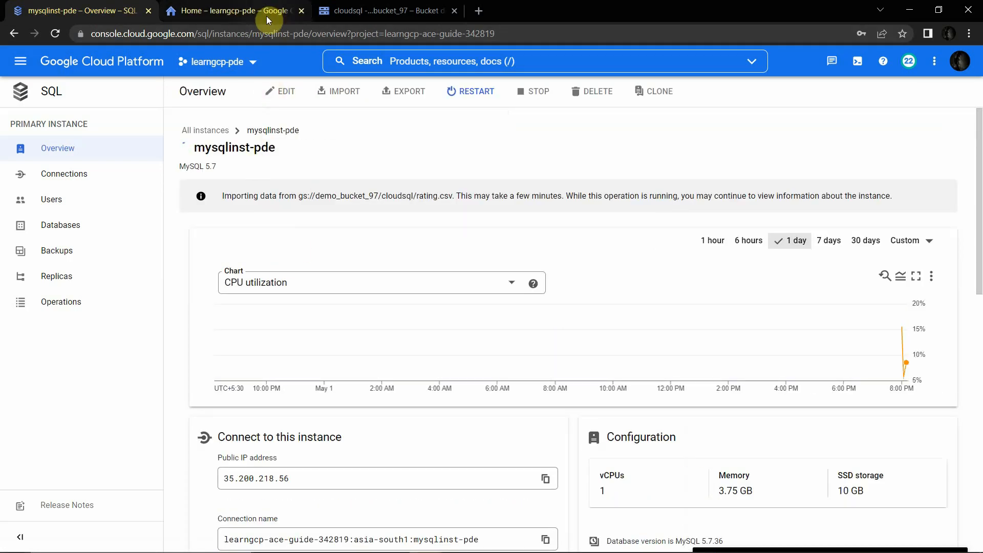
Review the gcloud sql import csv command in Notepad and return to the instance overview.
key(alt+Tab)
click(397, 245)
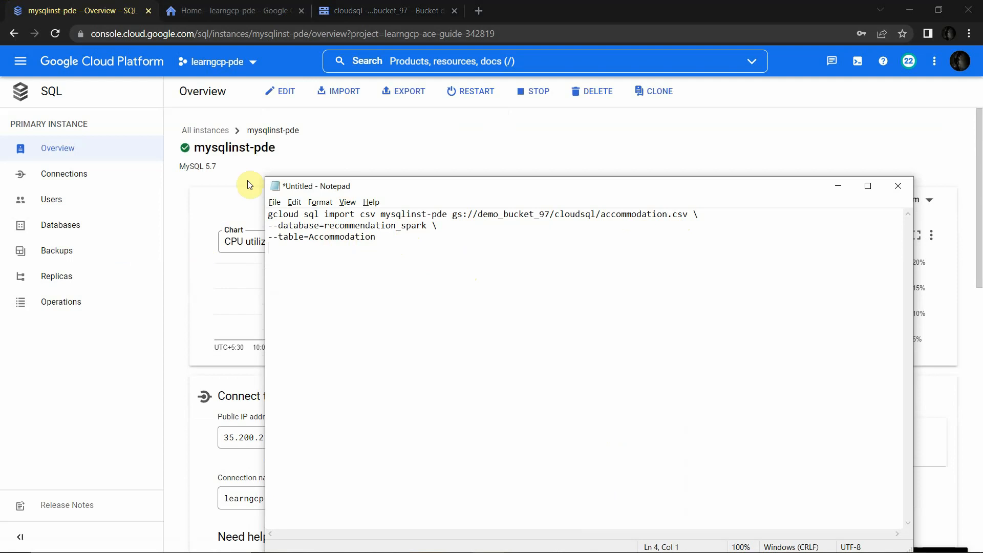
click(320, 137)
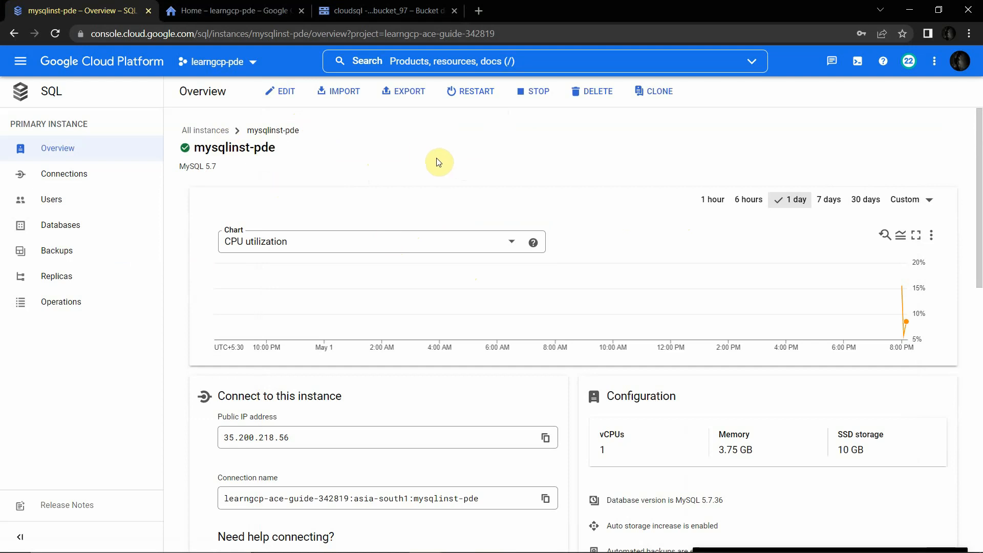
List the files in the lab3a folder in Cloud Shell.
click(231, 15)
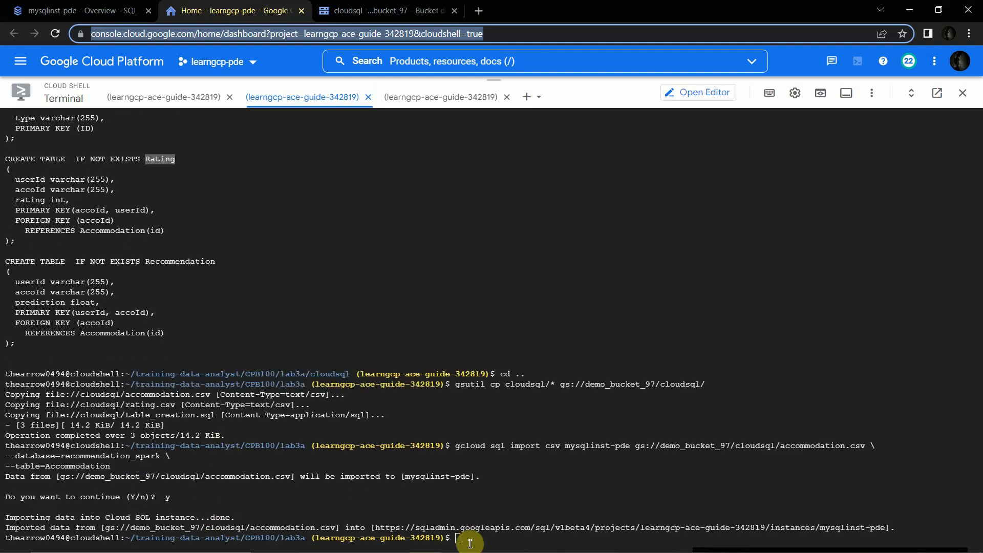
click(474, 537)
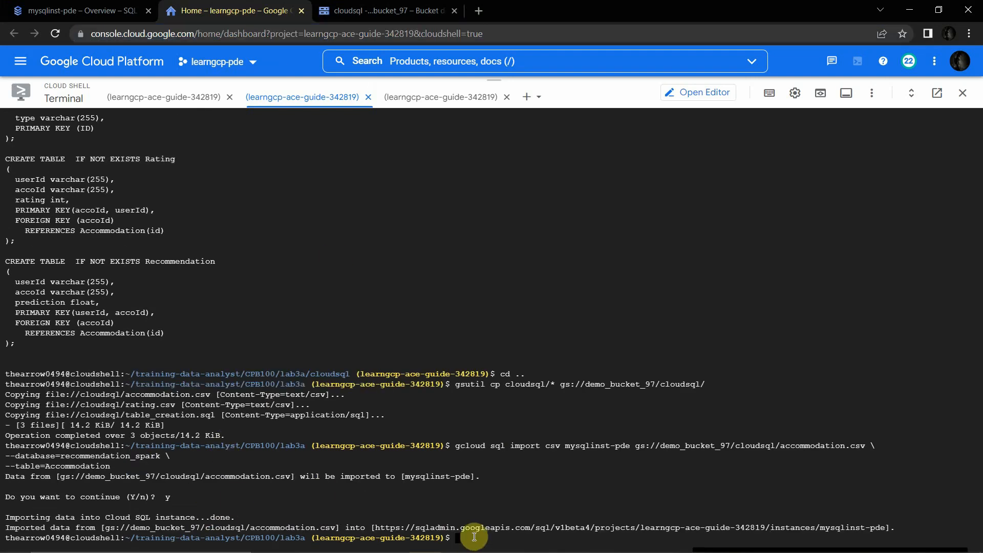
text(ls)
key(Return)
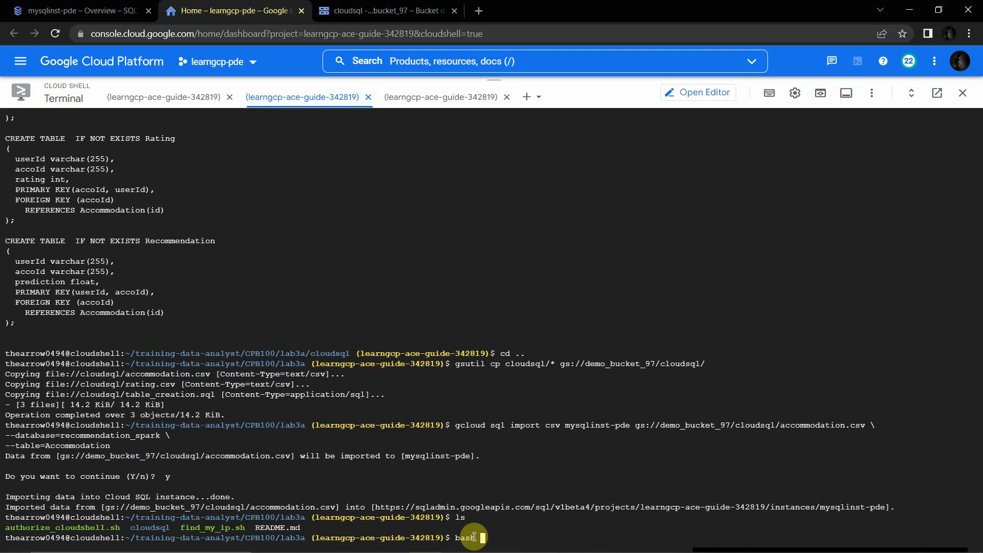
Run find_my_ip.sh with bash in Cloud Shell and copy the IP address it returns.
text(bash f)
key(Tab)
key(Return)
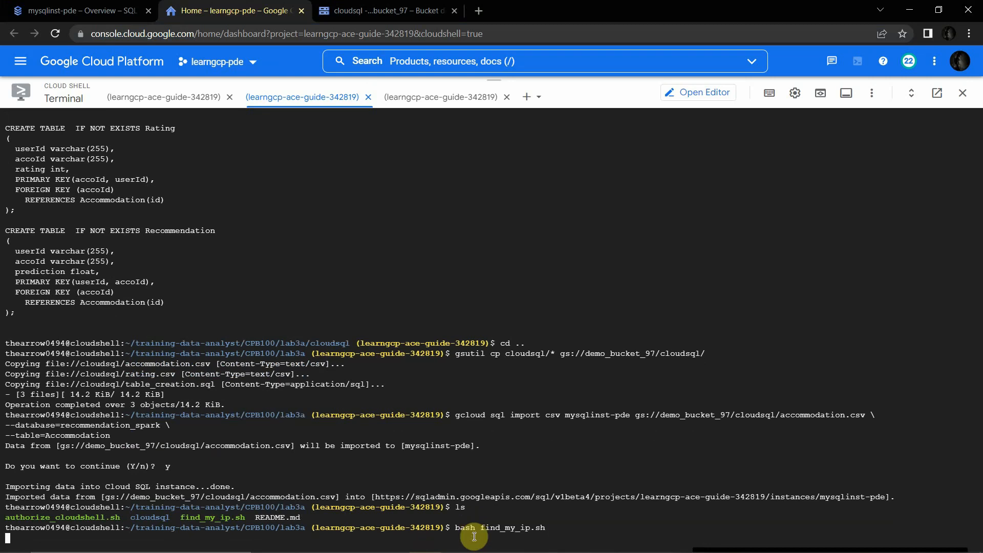
drag(74, 523, 3, 525)
key(ctrl+c)
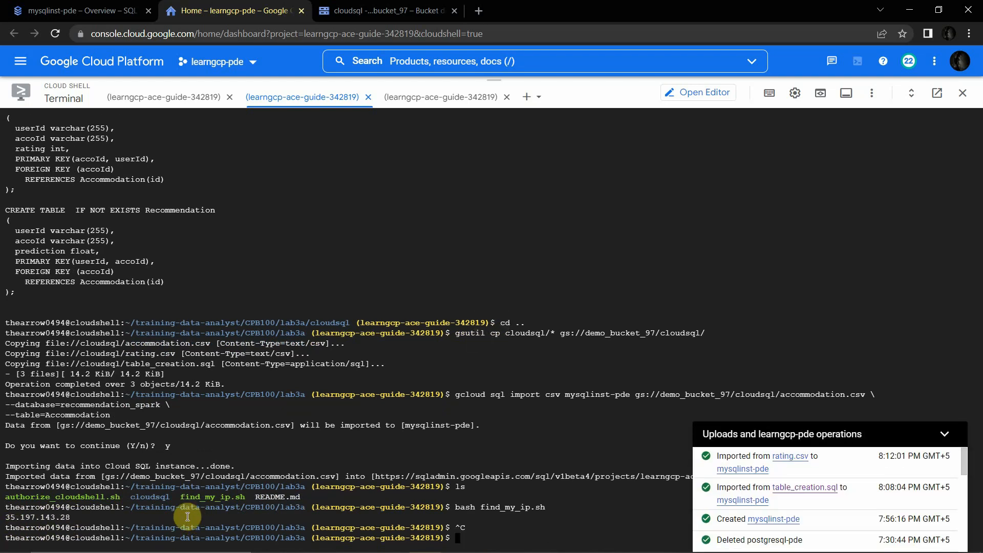
Add a new authorized network in mysqlinst-pde's connection settings and enter 35.197.143.28 as its network address.
click(105, 10)
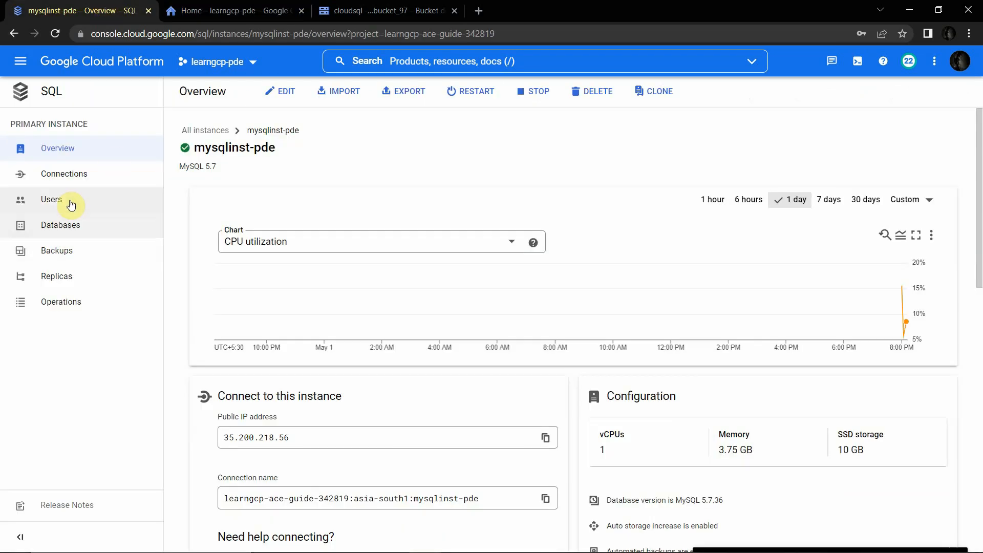
click(70, 177)
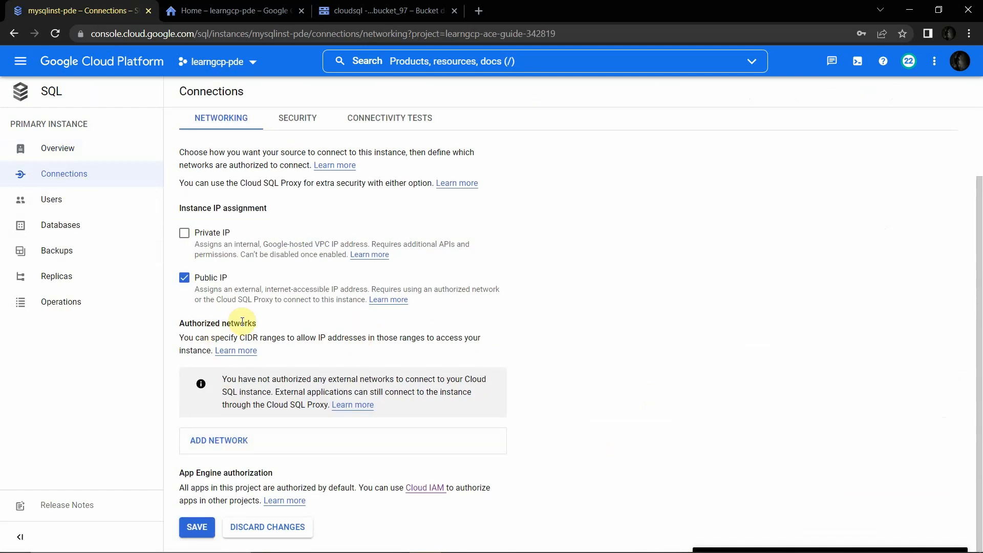
click(226, 440)
click(275, 434)
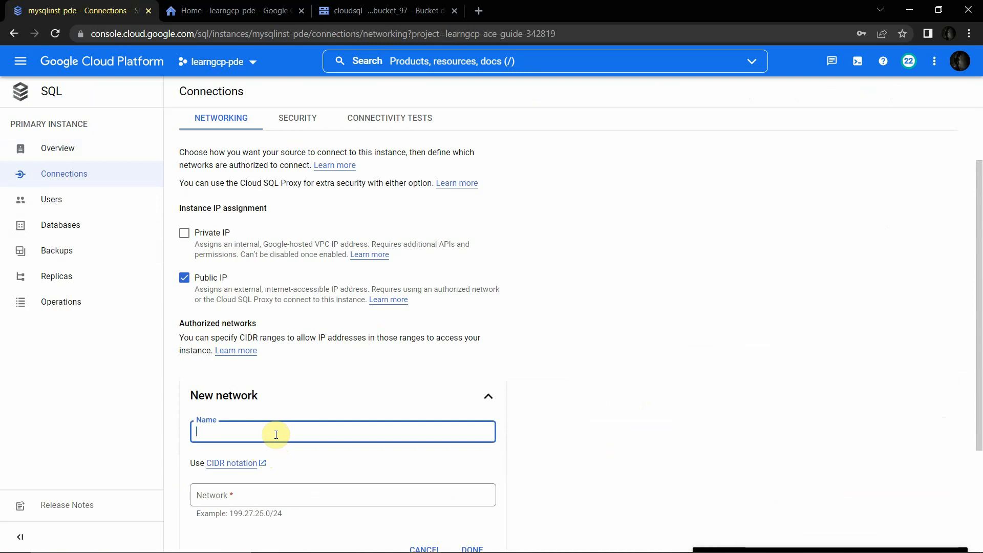
key(ctrl+v)
scroll(272, 435, down, 3)
click(242, 339)
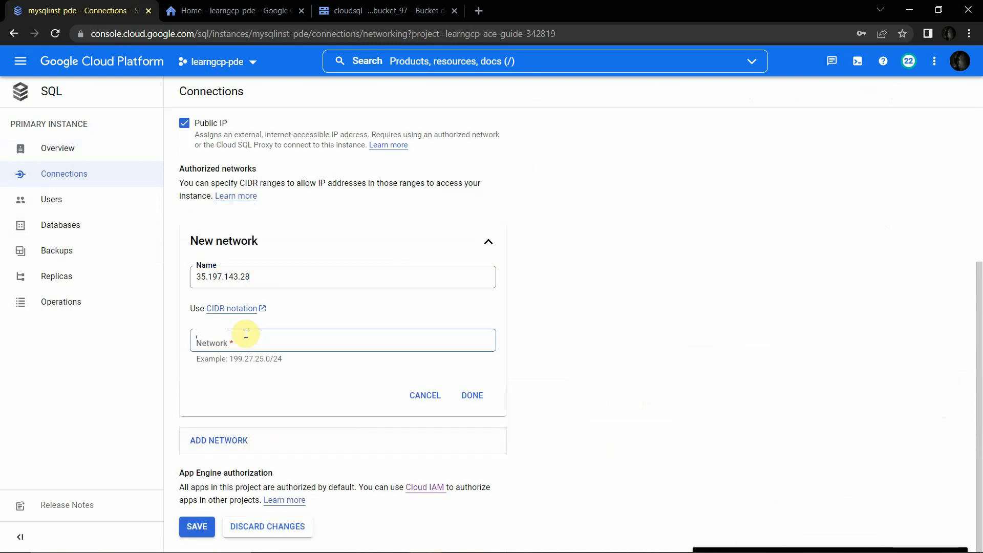
Name the new authorized network demomysql, discard the extra blank network entry, and save the connection settings.
drag(249, 277, 198, 275)
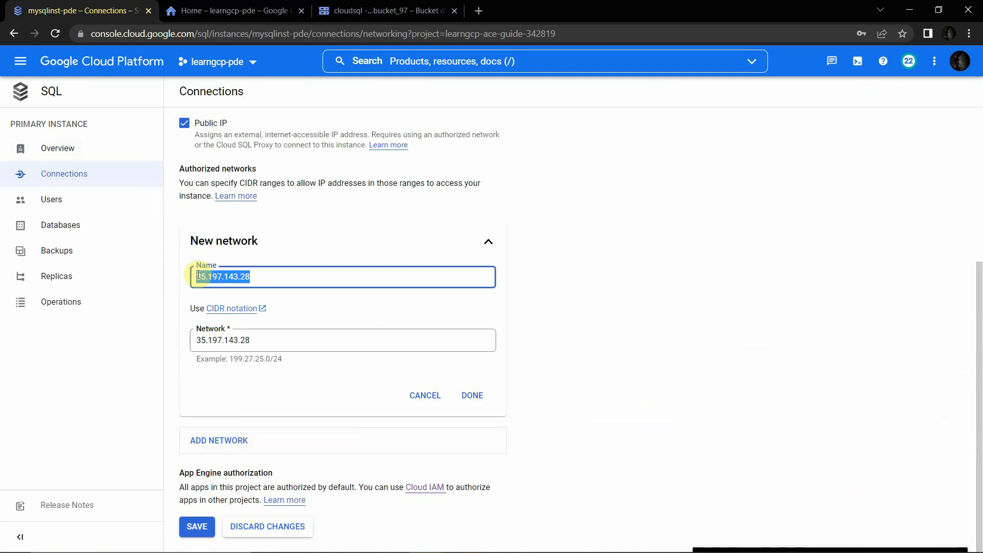
text(demomysql)
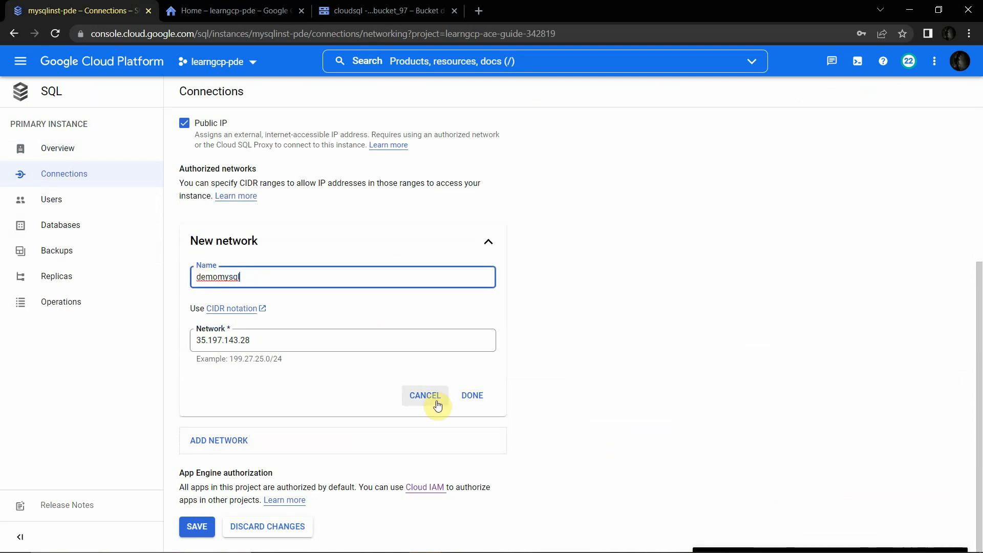
click(216, 440)
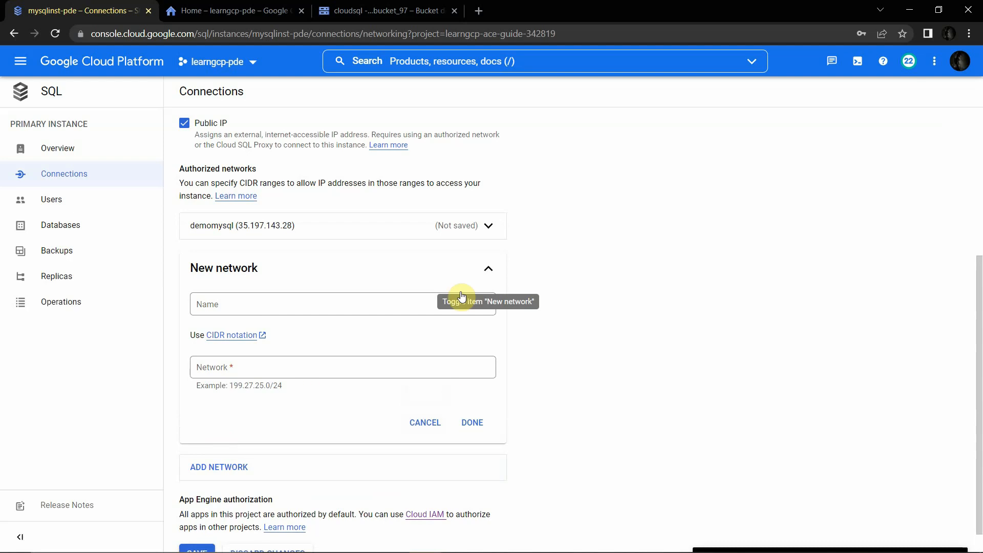
click(425, 422)
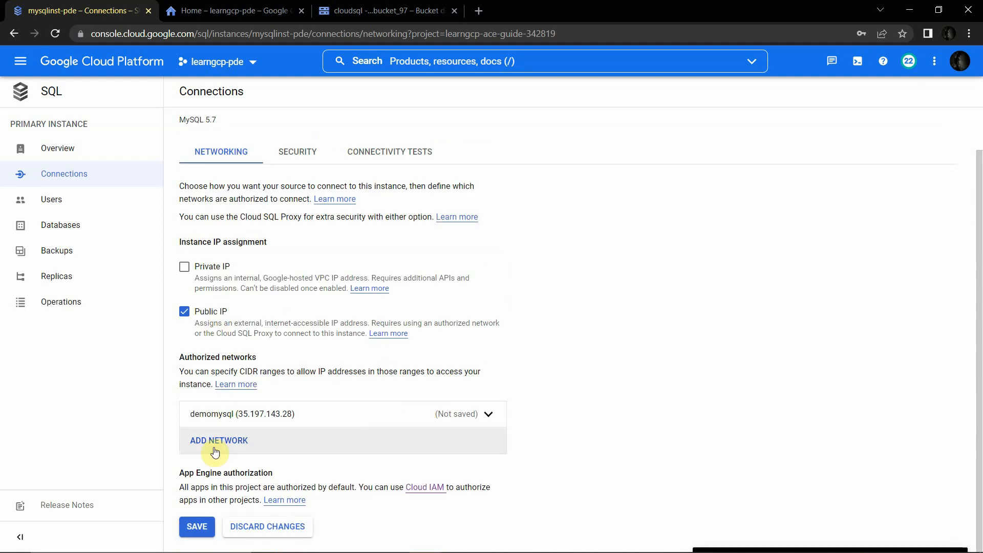
click(198, 536)
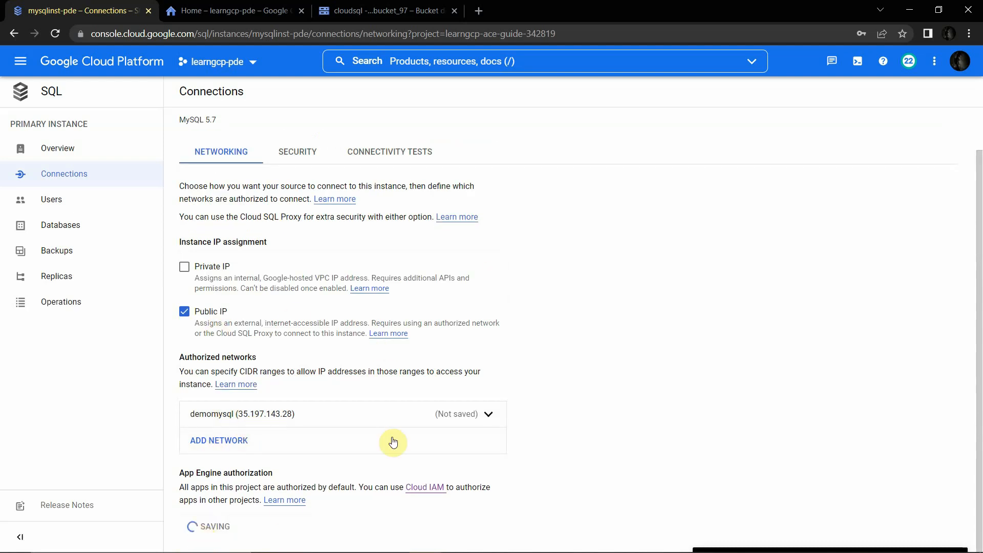
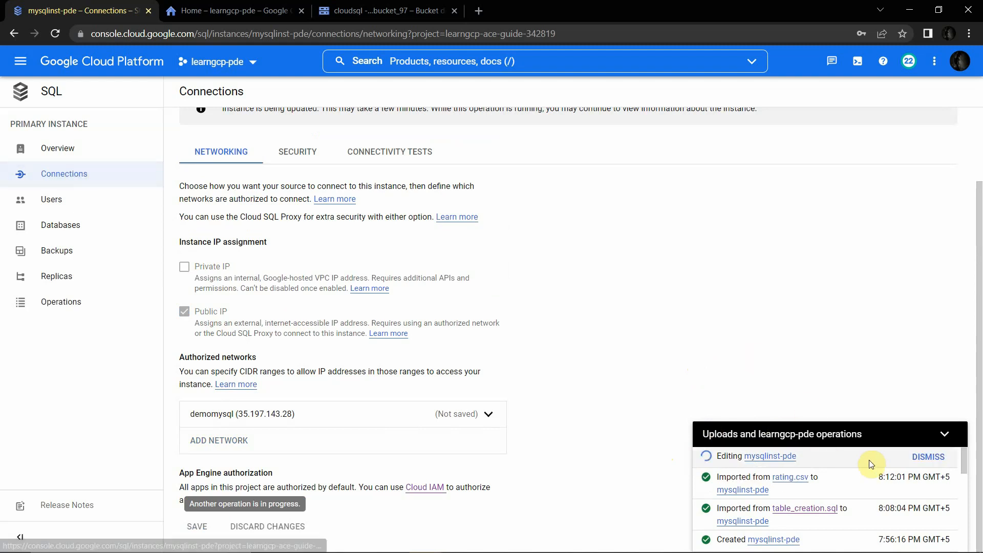
click(379, 16)
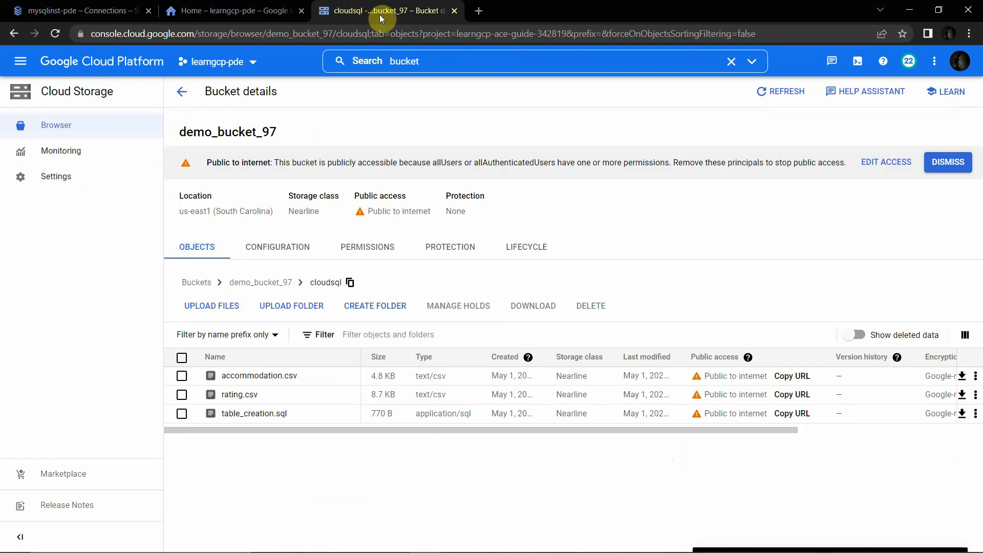
click(239, 15)
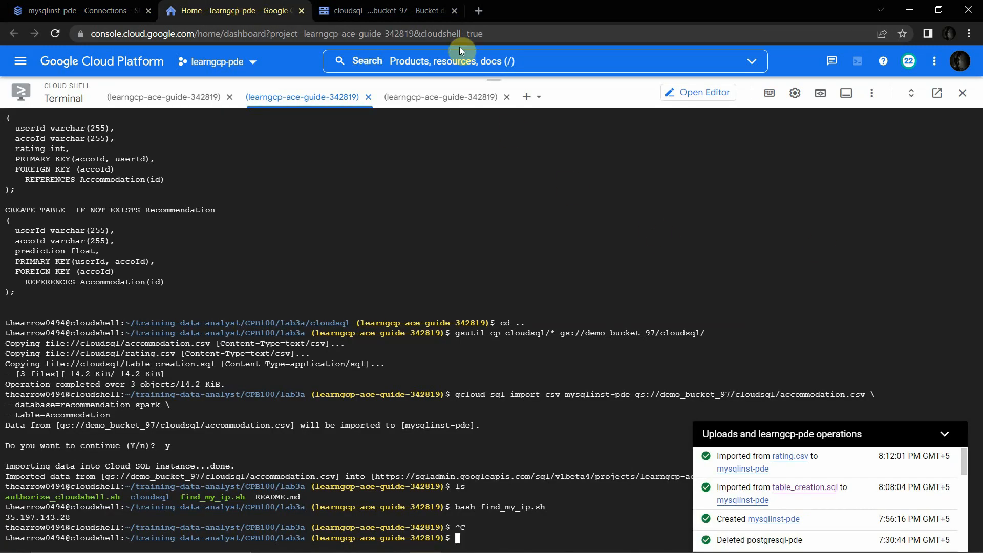
click(408, 13)
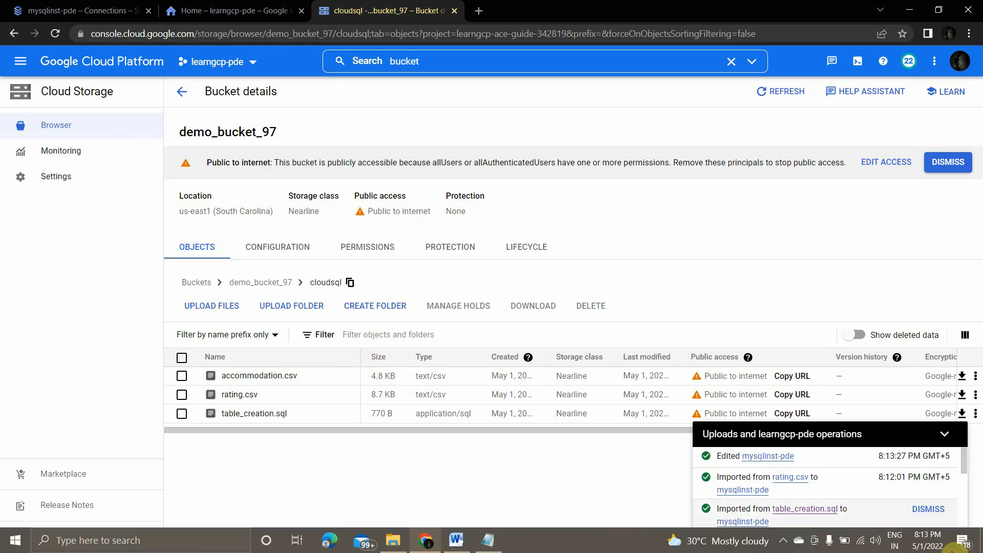
click(260, 14)
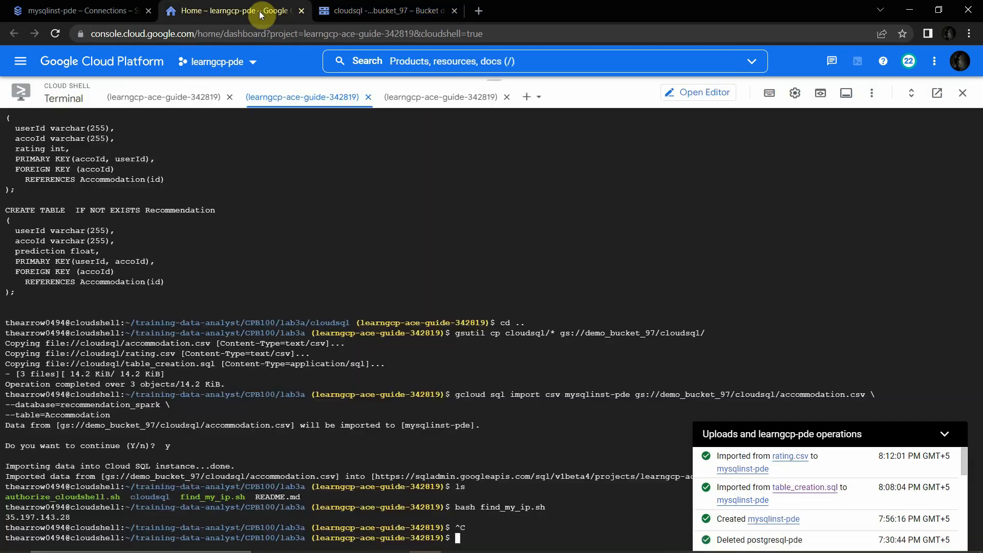
click(112, 16)
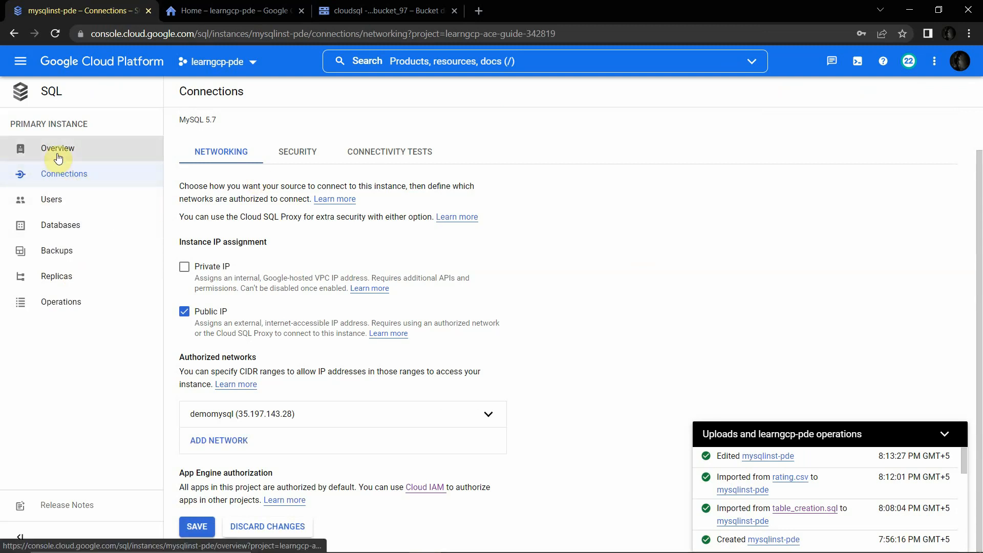
Begin a mysql --host= command in the third Cloud Shell session and copy mysqlinst-pde's public IP address from the instance overview.
click(229, 15)
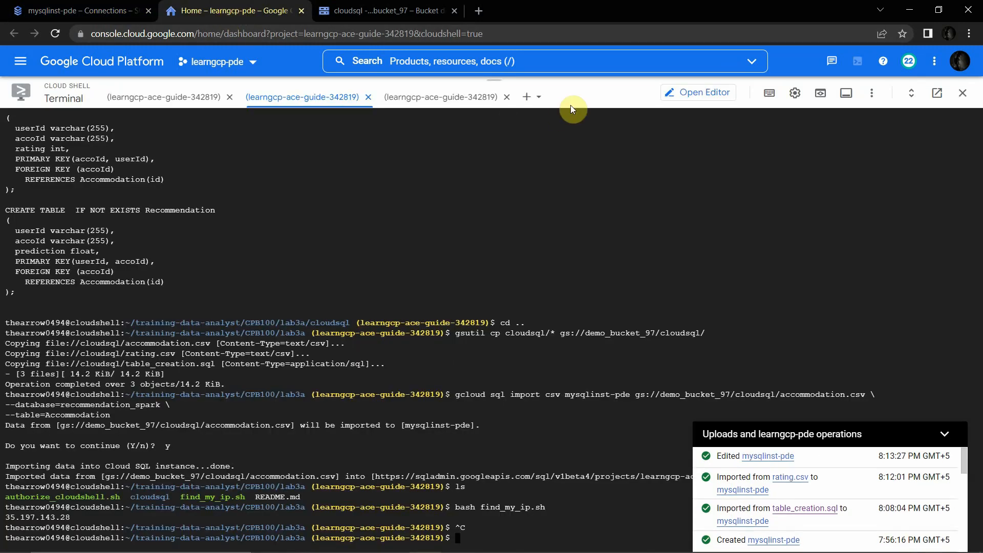
click(489, 105)
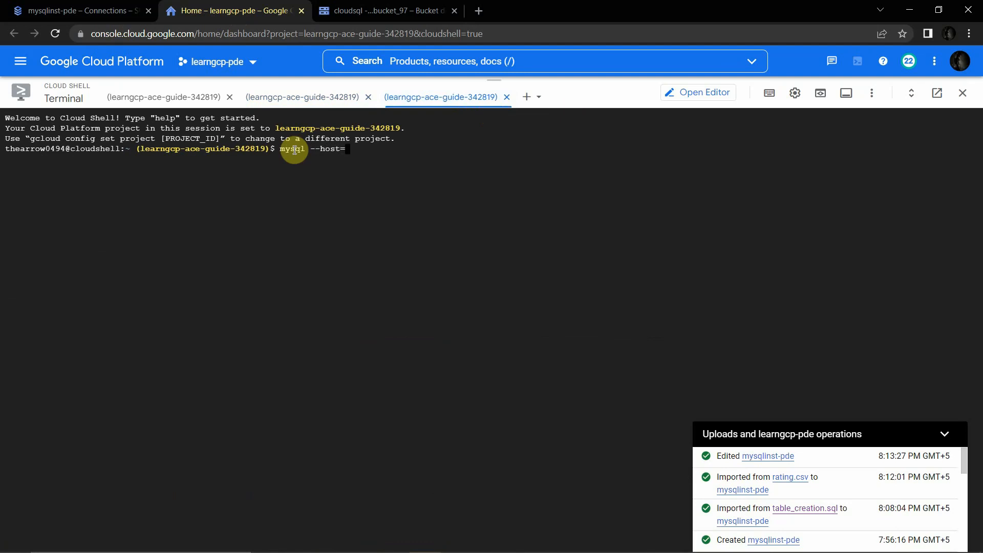
click(141, 11)
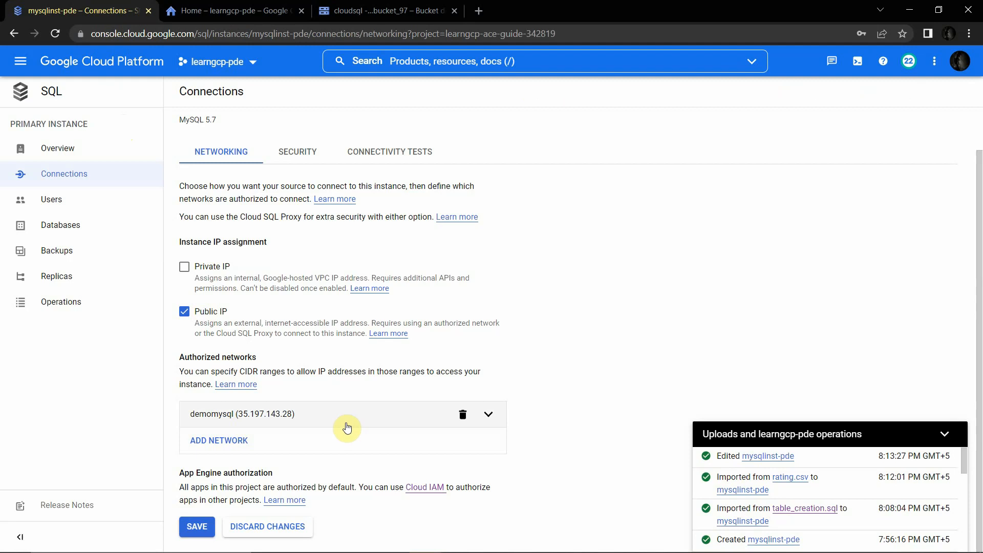
scroll(256, 307, up, 1)
click(49, 154)
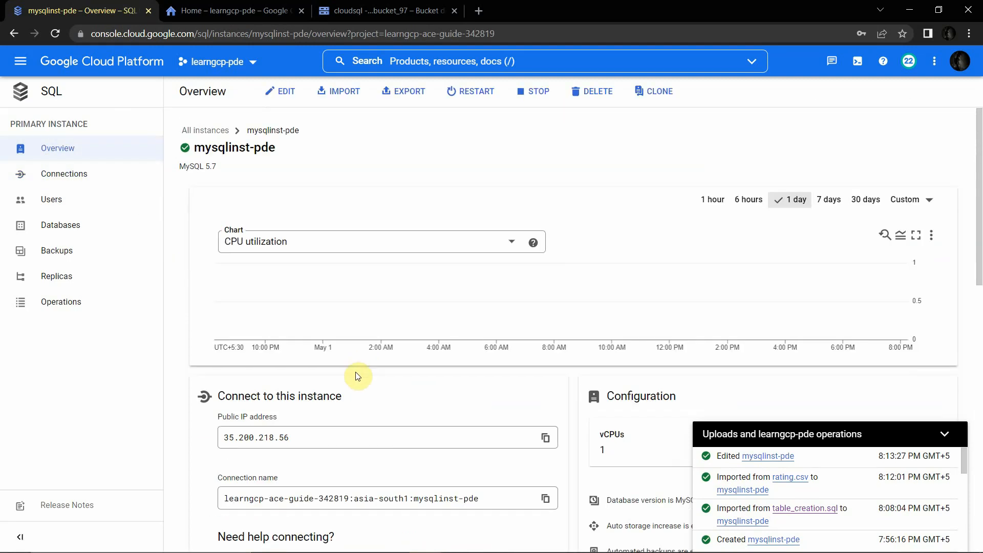
click(545, 439)
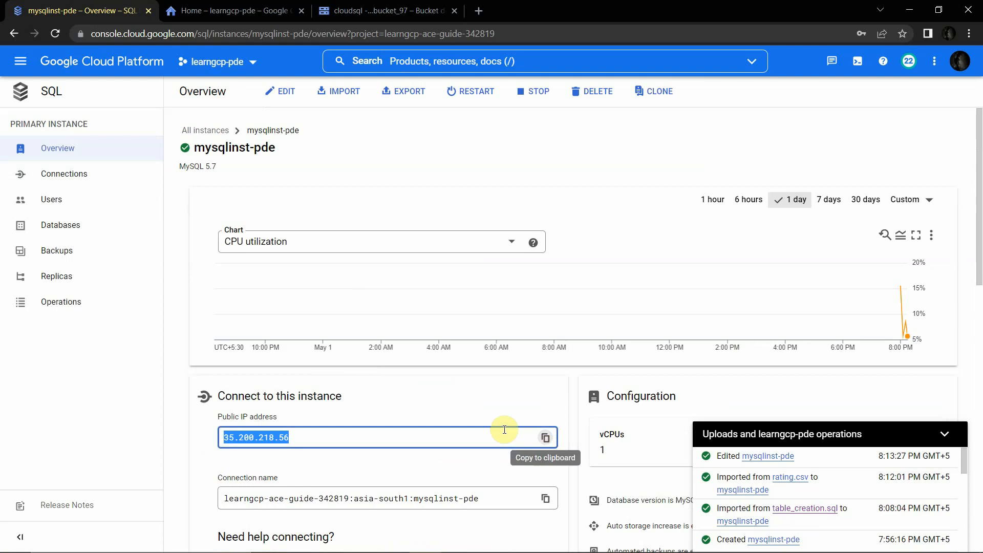
Complete and run the mysql command in Cloud Shell with host 35.200.218.56, user root and the root account password.
click(230, 11)
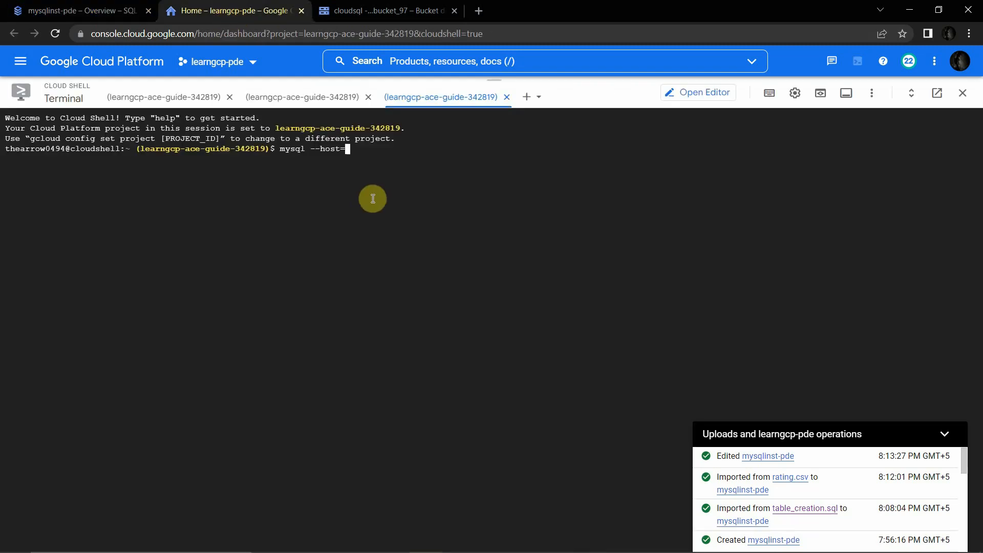
key(ctrl+v)
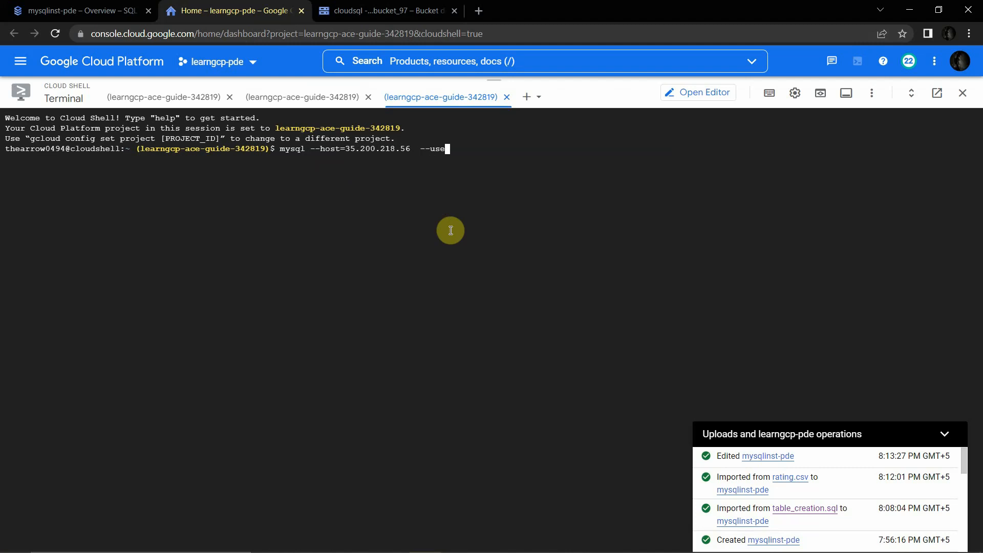
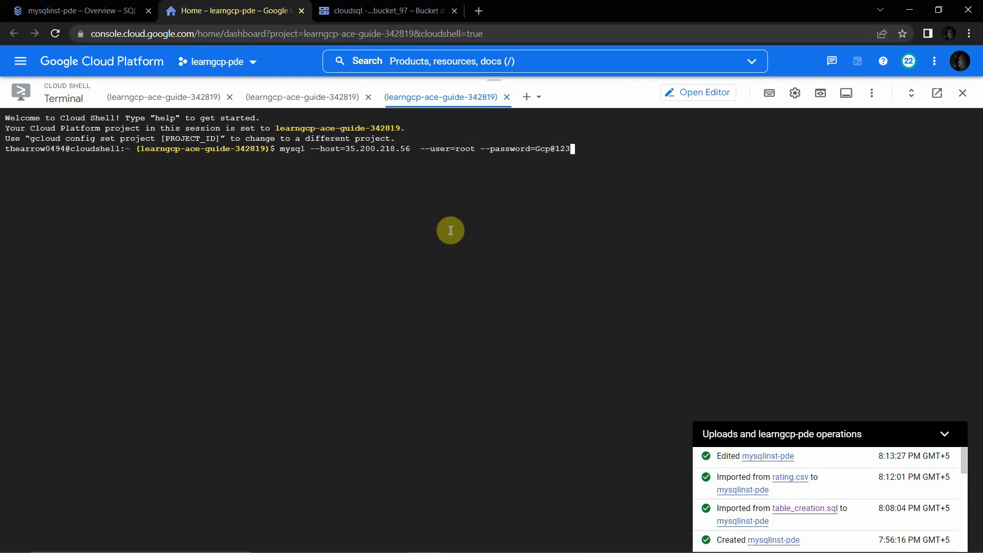
key(Return)
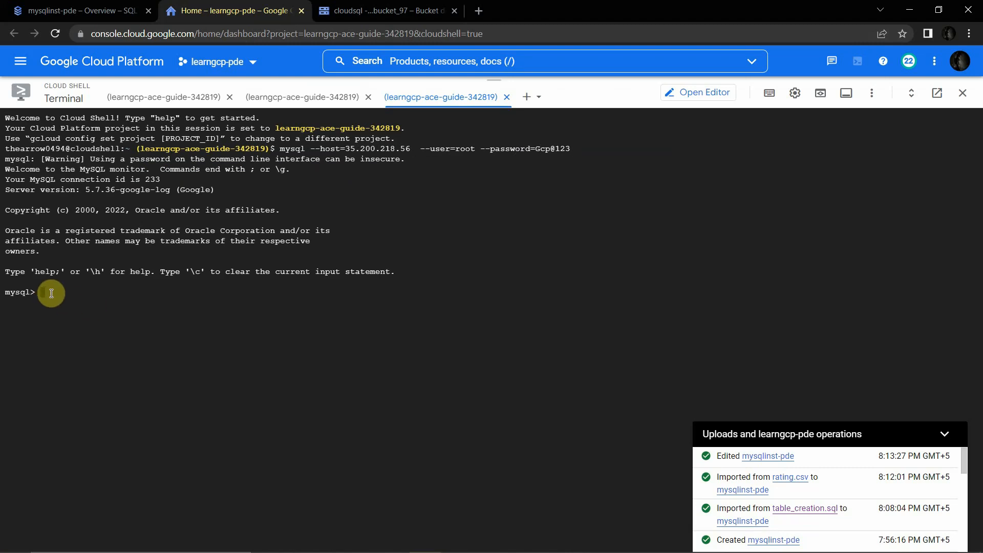
List all databases on the connected MySQL instance.
text(show databases;)
key(Return)
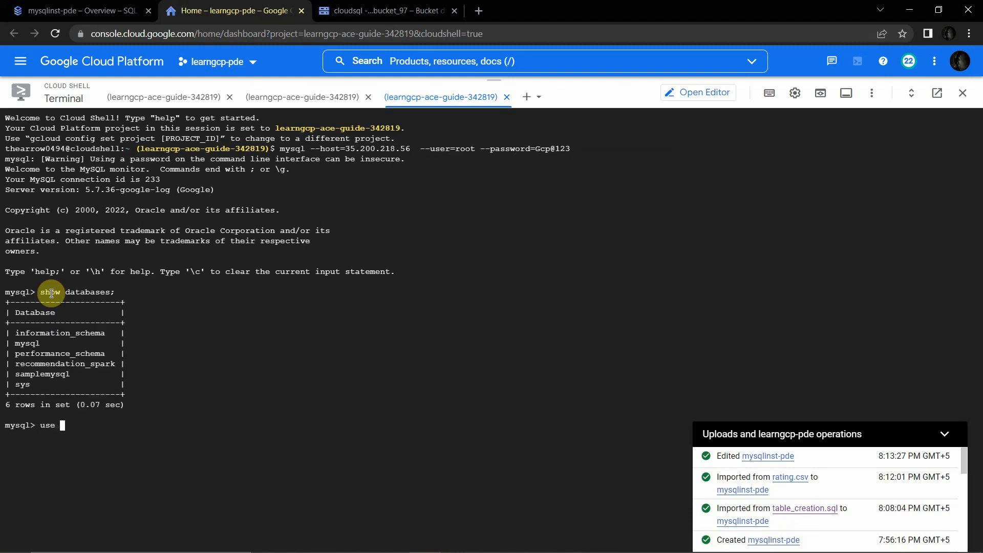
Switch to the recommendation_spark database and list its tables.
text(use recommendation_spark;)
key(Return)
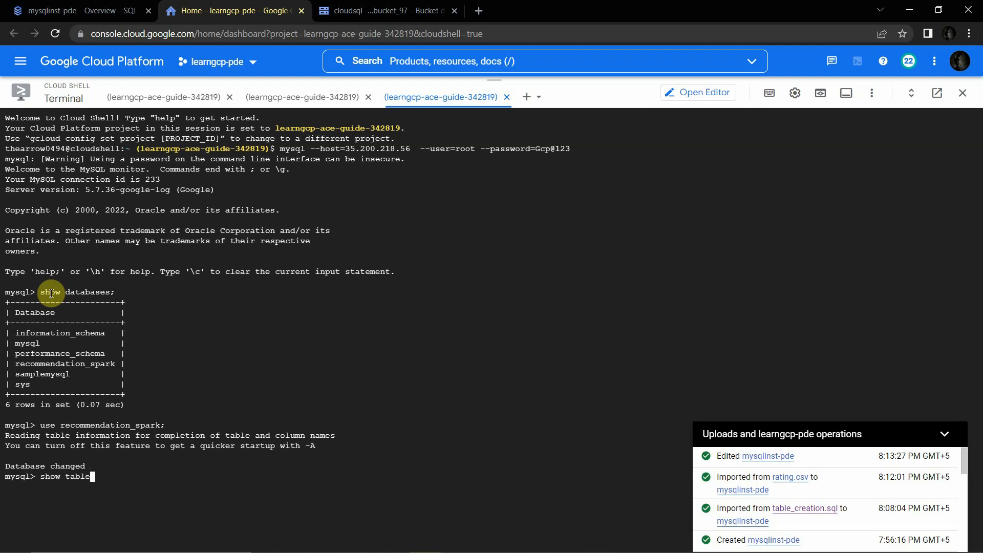
text(s;)
key(Return)
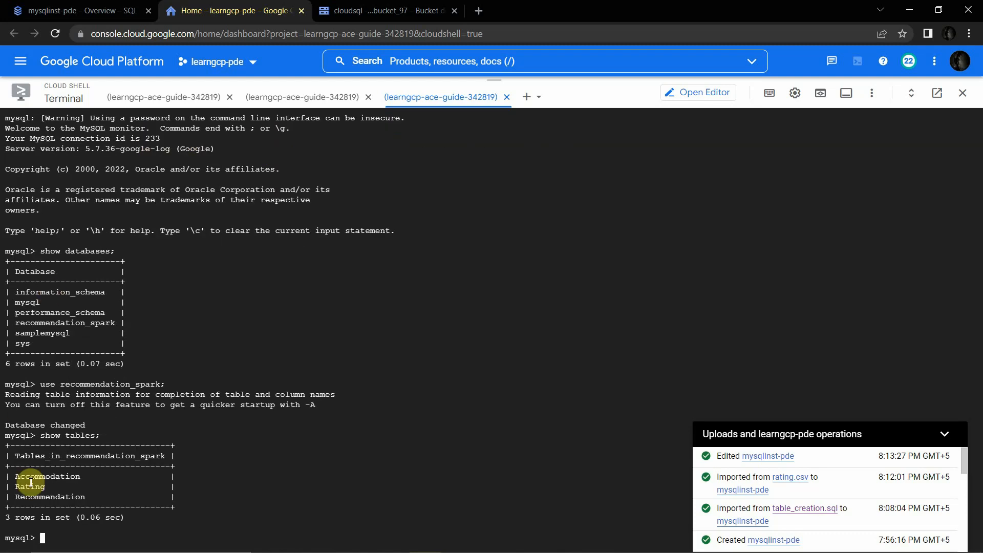
Try to count the rows with select count(*) from Accomdation.
text(sele)
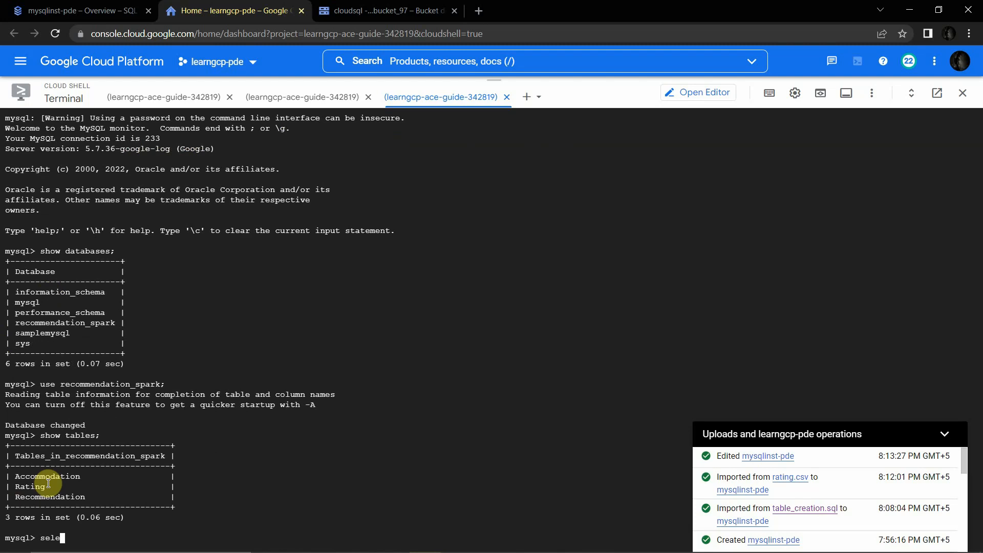
text(ct count(*) from Accomdation;)
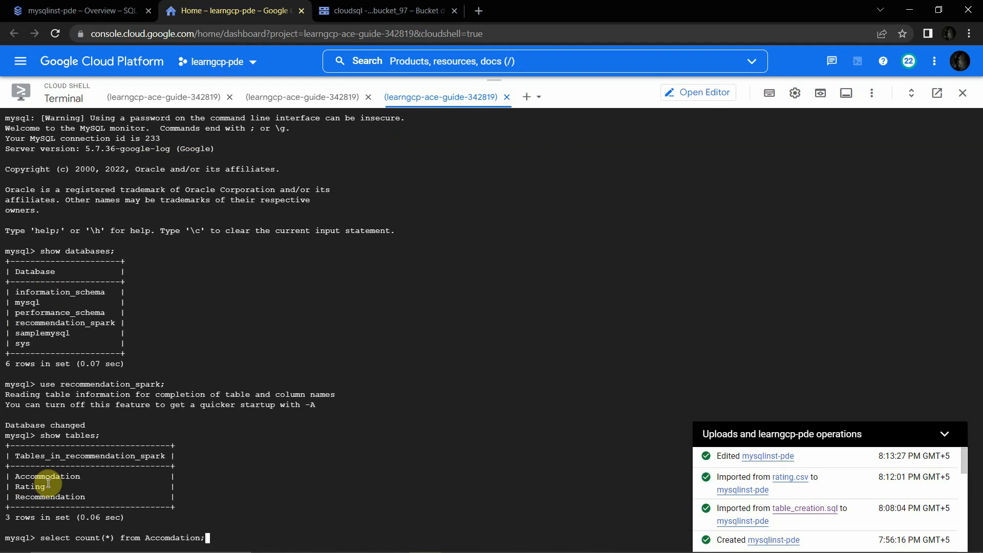
key(Return)
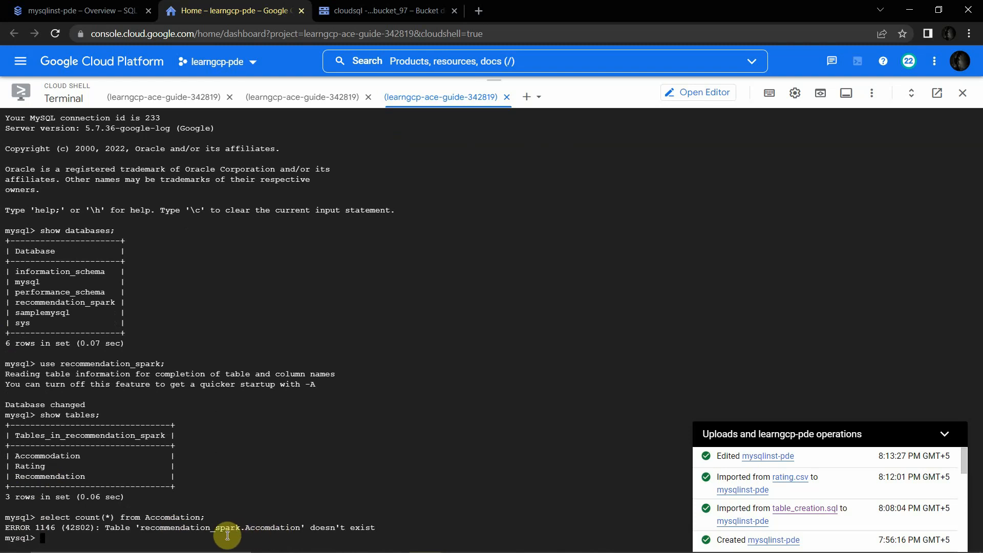
Try the row count again with the table name qualified as recommendation_spark.Accomdation.
key(Up)
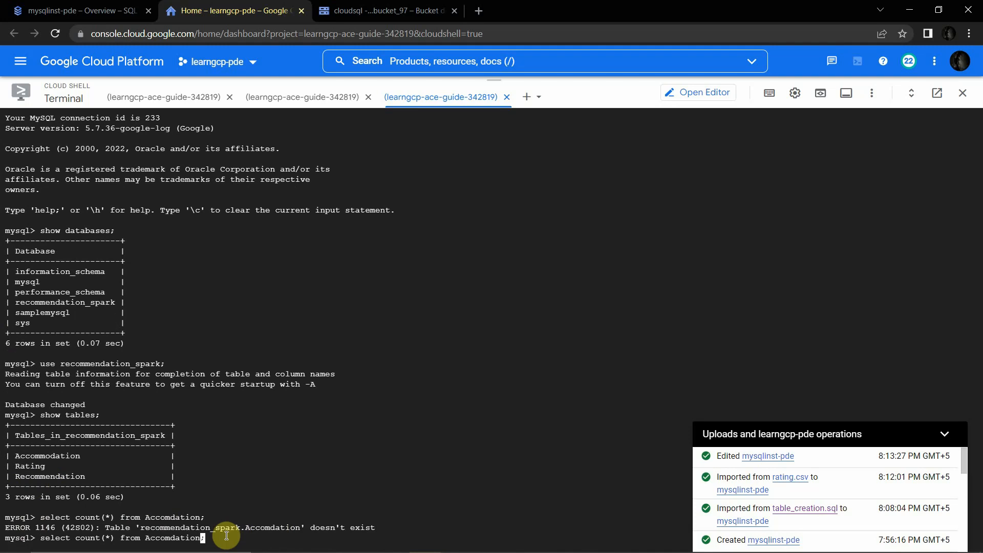
key(Left)
key(Left)
key(Left)
key(Left)
key(Left)
key(Left)
key(Left)
key(Left)
key(Left)
key(Left)
text(recommendation_spark.)
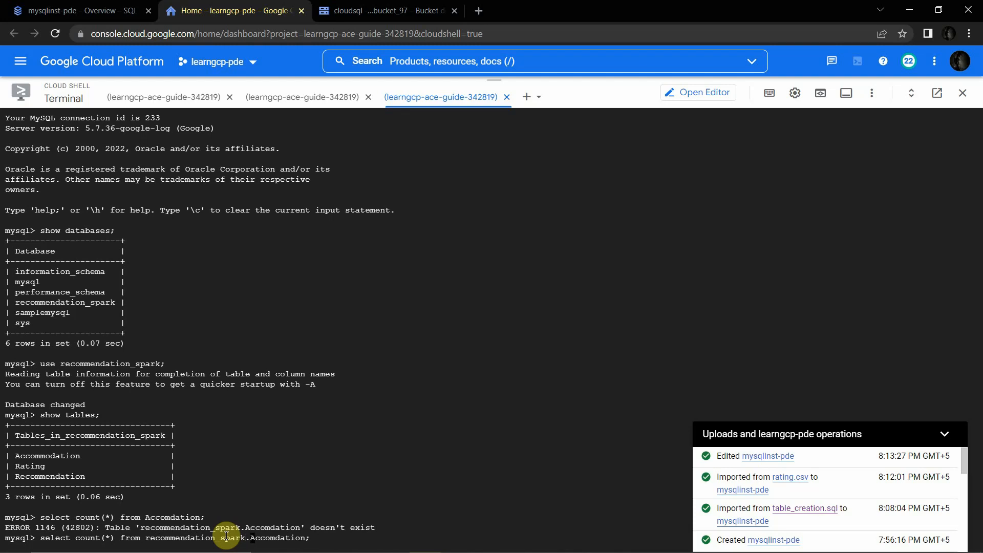
key(Return)
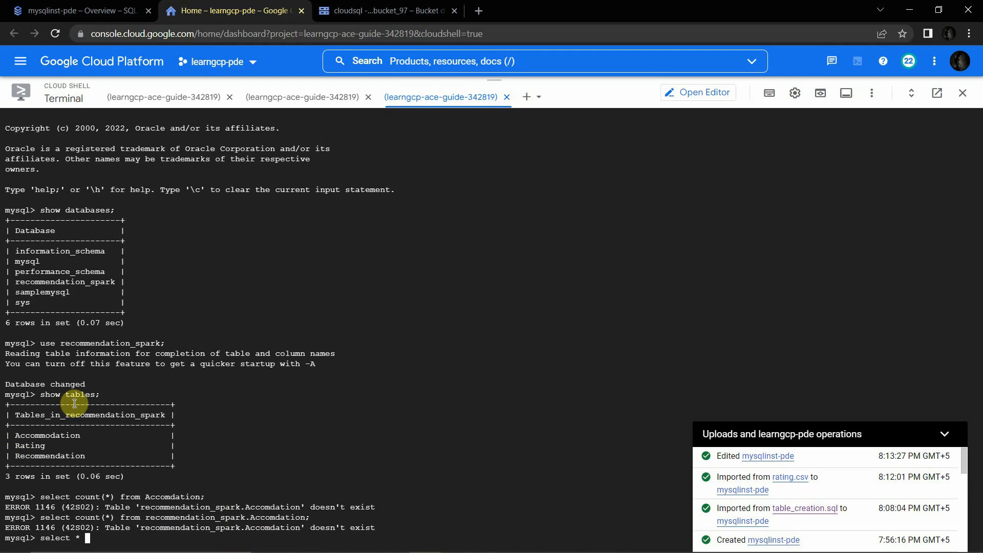
Query all rows of the Rating table with select * from Rating.
text(from Rating;)
key(Return)
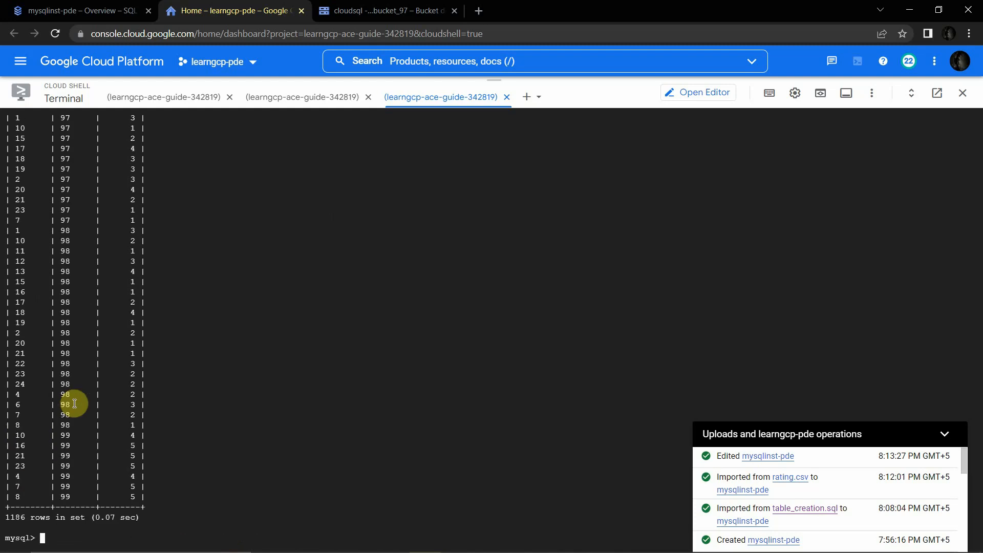
Look through the returned Rating rows to check the data imported from rating.csv.
scroll(75, 404, up, 20)
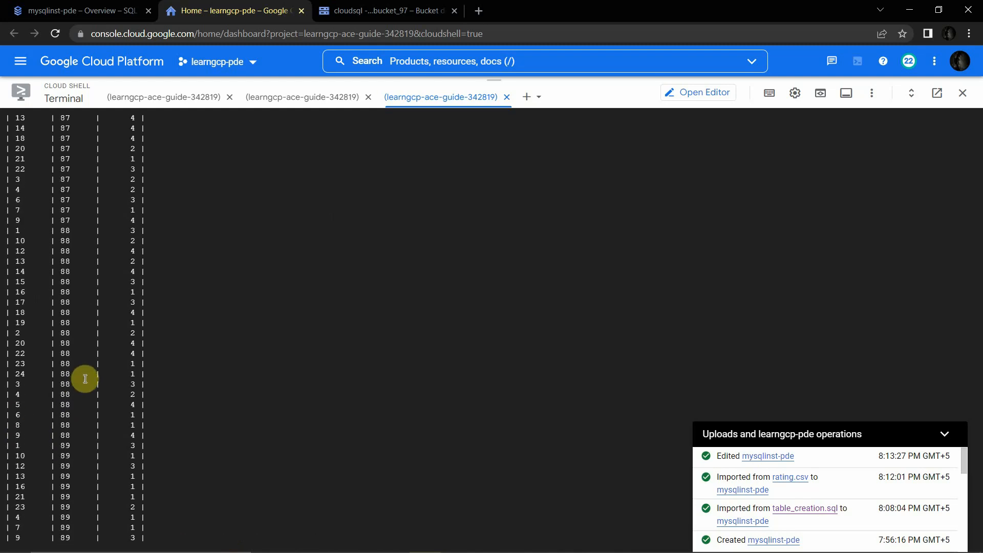
scroll(85, 379, up, 20)
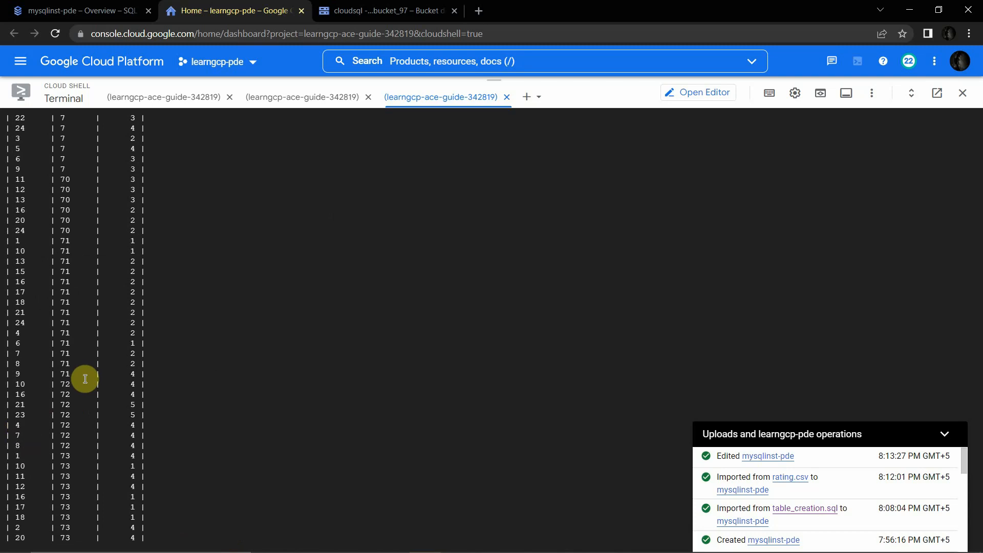
scroll(85, 379, up, 20)
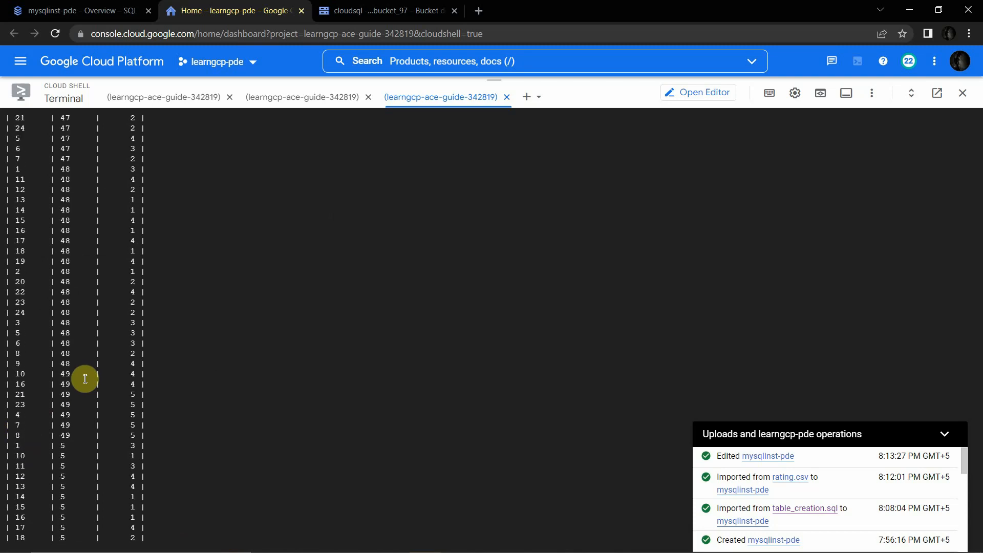
scroll(85, 379, up, 15)
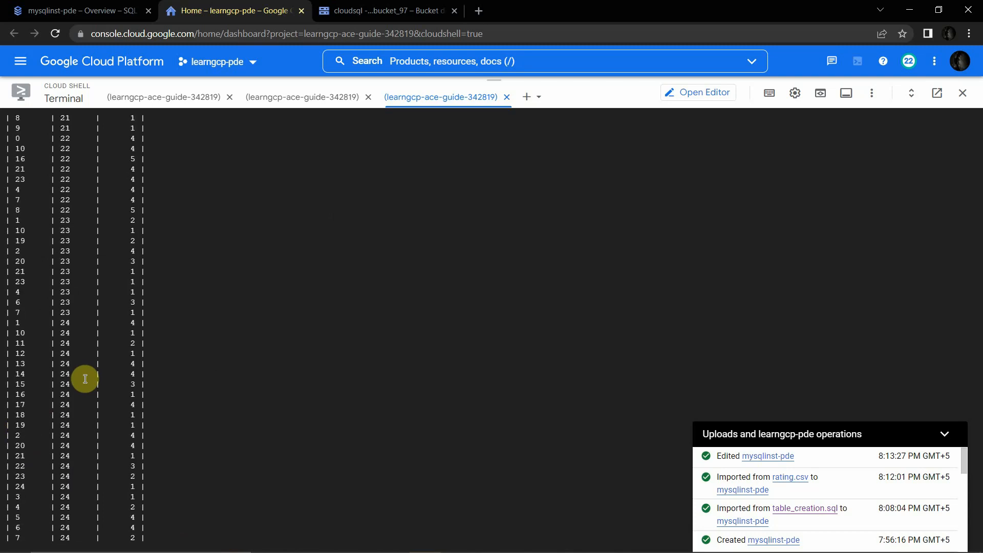
scroll(85, 379, down, 20)
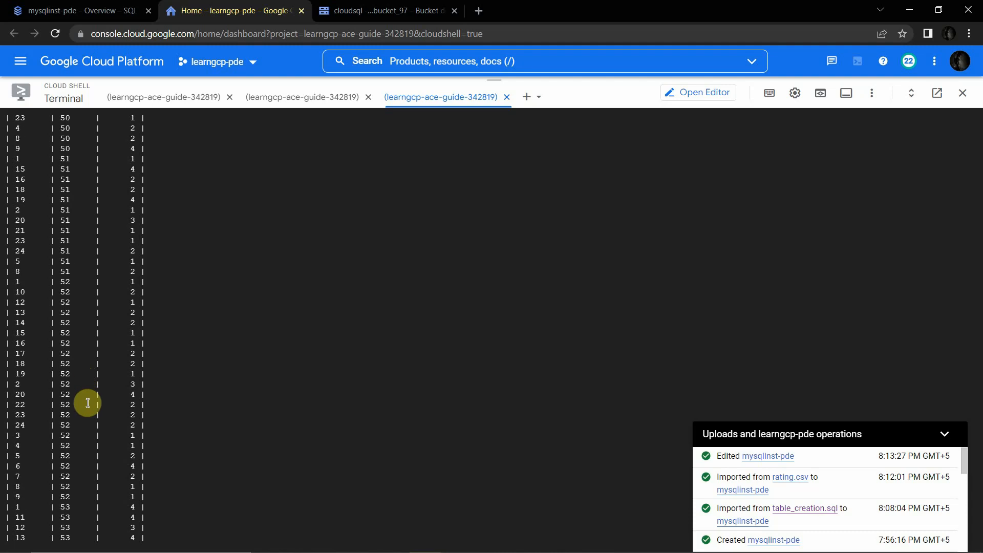
scroll(87, 403, down, 15)
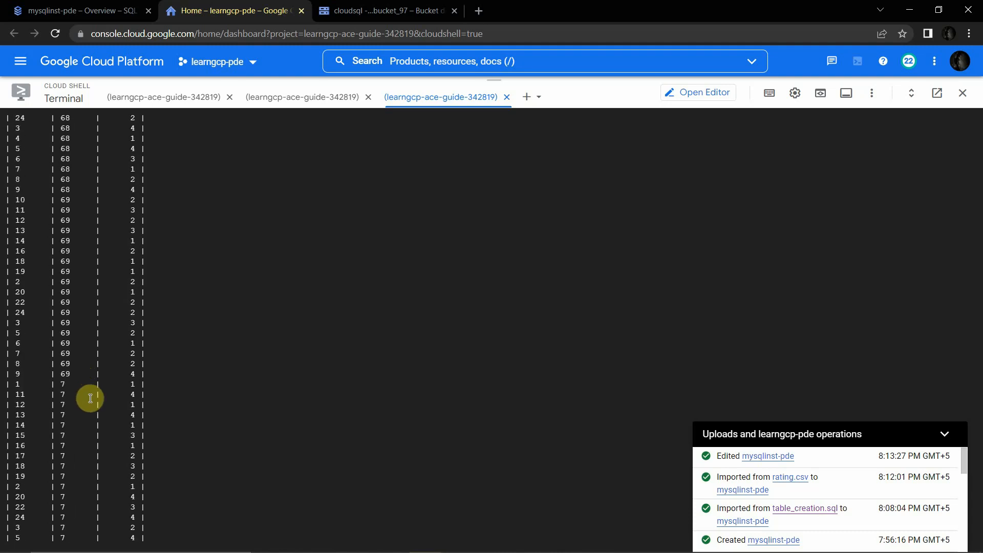
scroll(90, 399, down, 20)
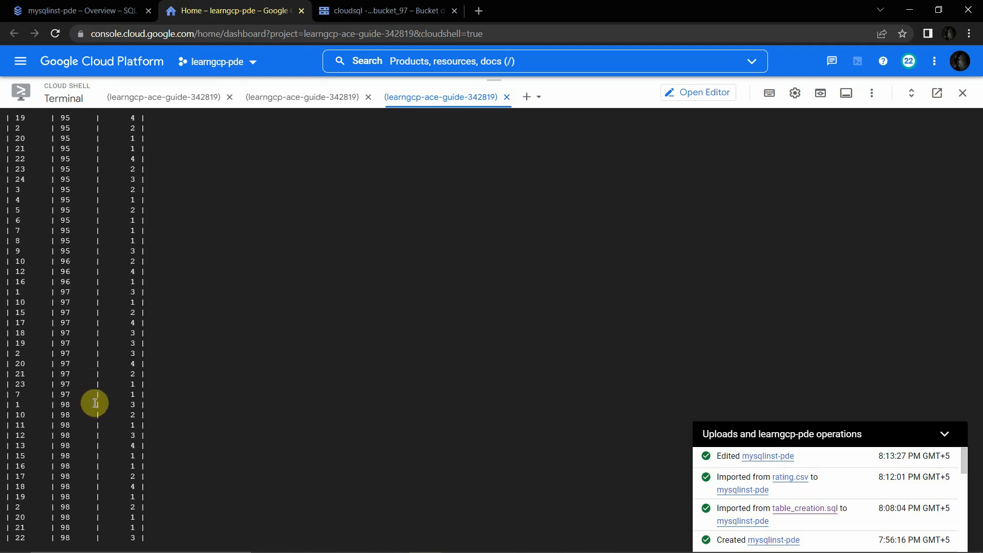
scroll(95, 403, down, 5)
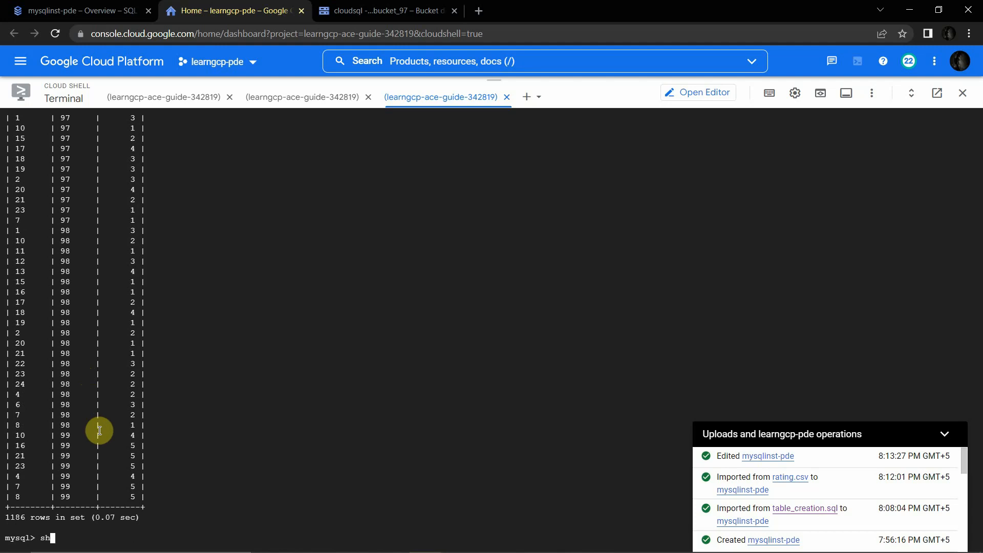
Show the tables of the current database again to check the exact table names.
text(tables;)
key(Return)
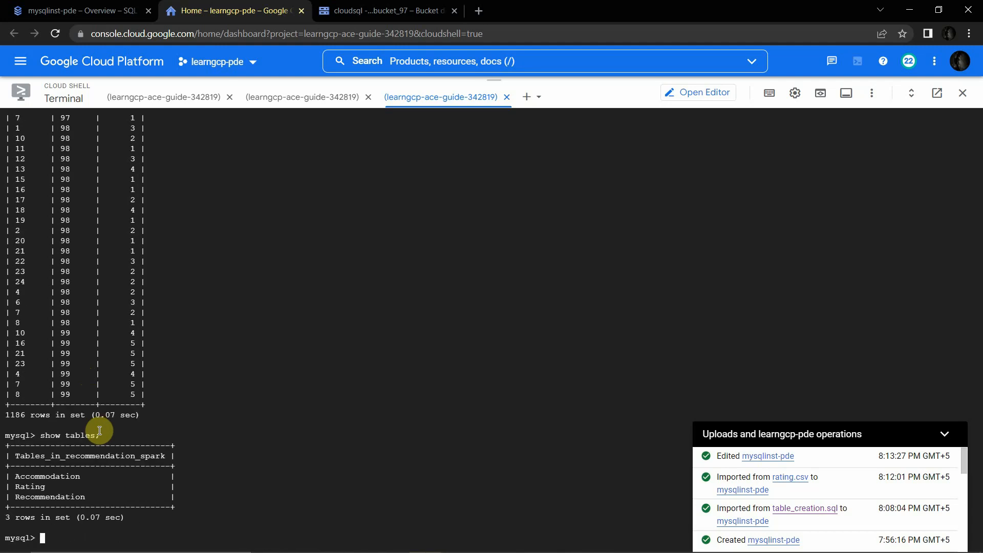
Query all rows of the Accommodation table with select * from Accommodation.
text(select * from Accommodation;)
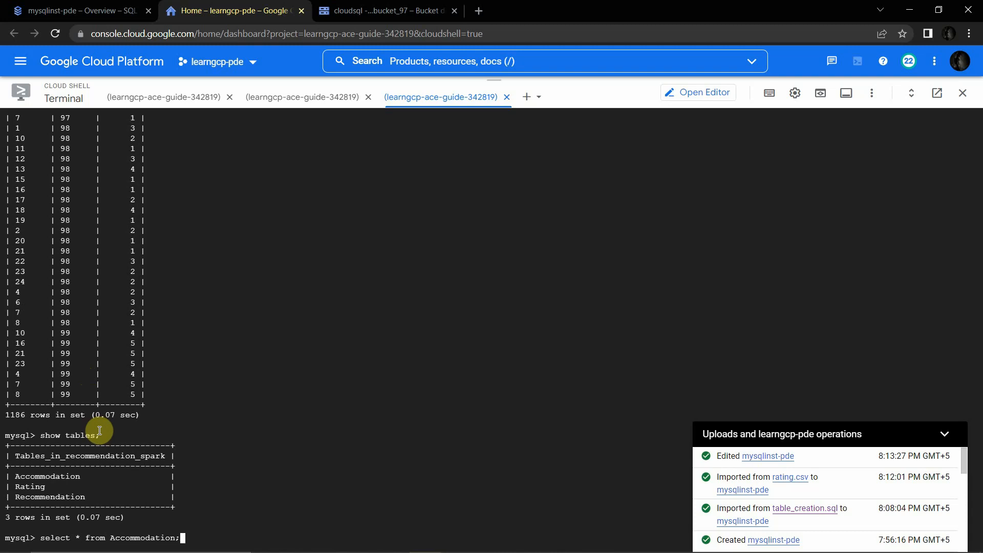
key(Return)
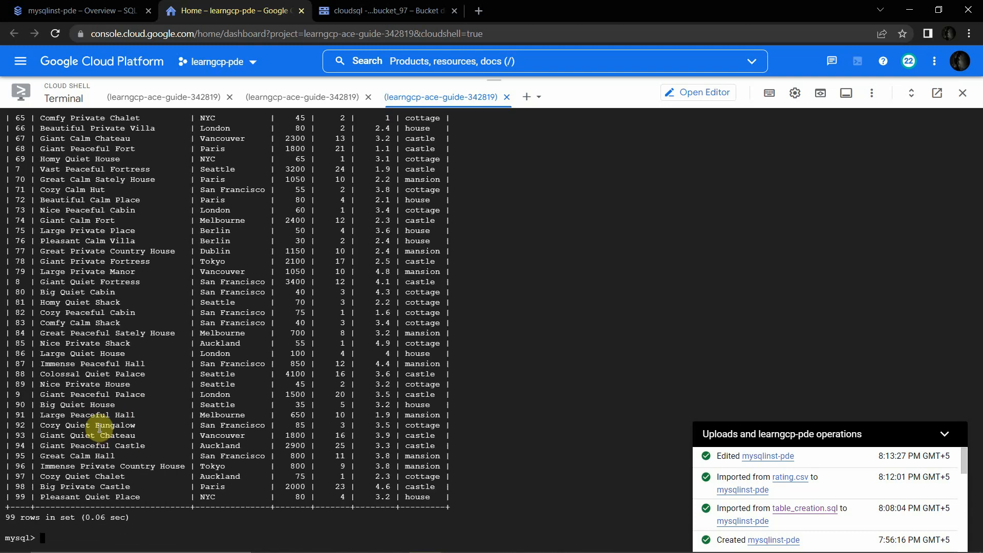
Look through the returned Accommodation rows to check the imported data, and collapse the uploads and operations notifications.
scroll(71, 344, up, 5)
scroll(71, 345, up, 10)
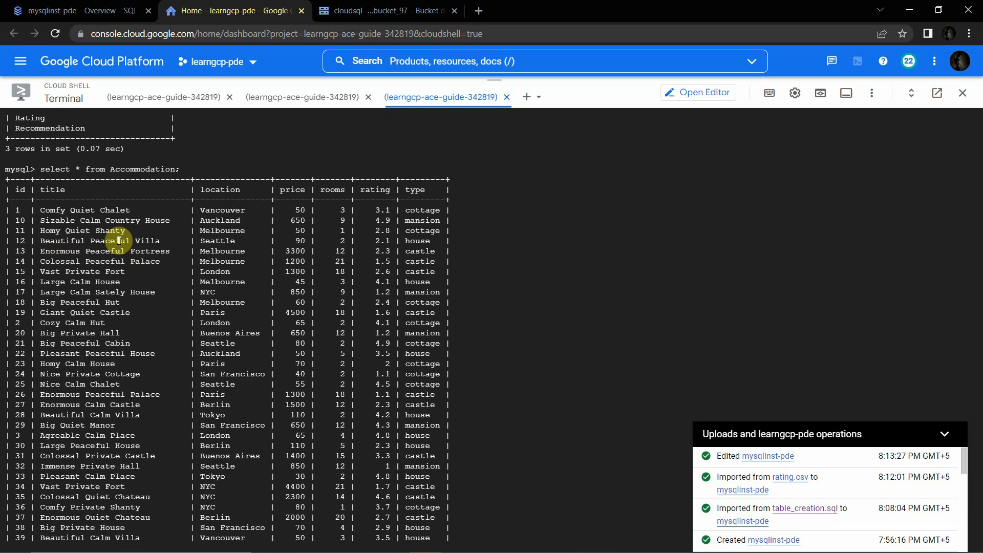
scroll(163, 220, up, 3)
scroll(163, 220, up, 7)
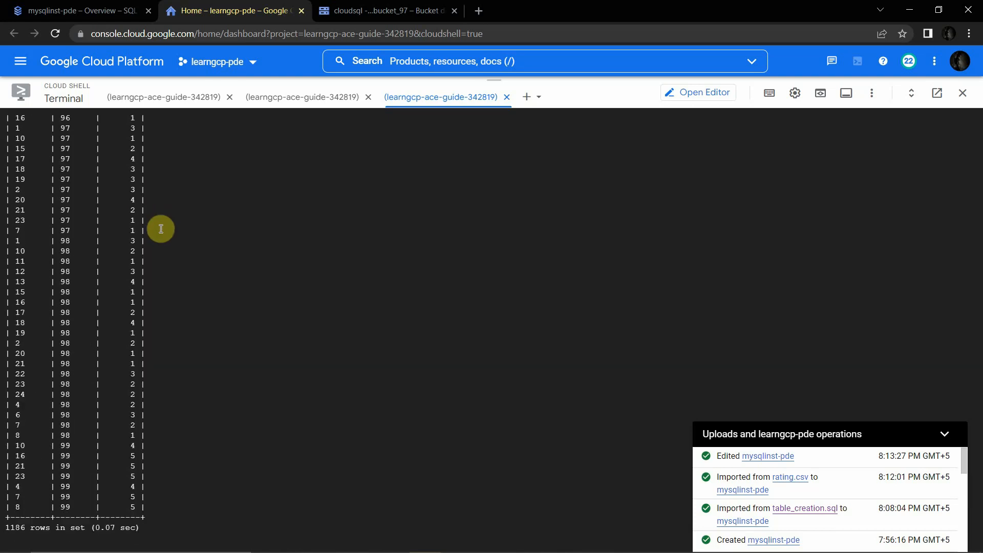
scroll(160, 226, down, 18)
scroll(160, 244, down, 2)
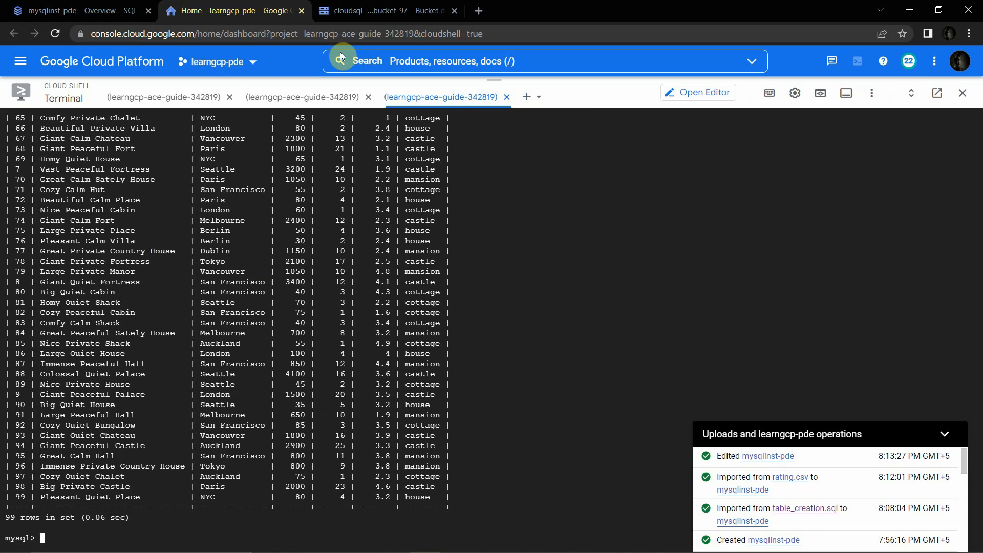
click(945, 434)
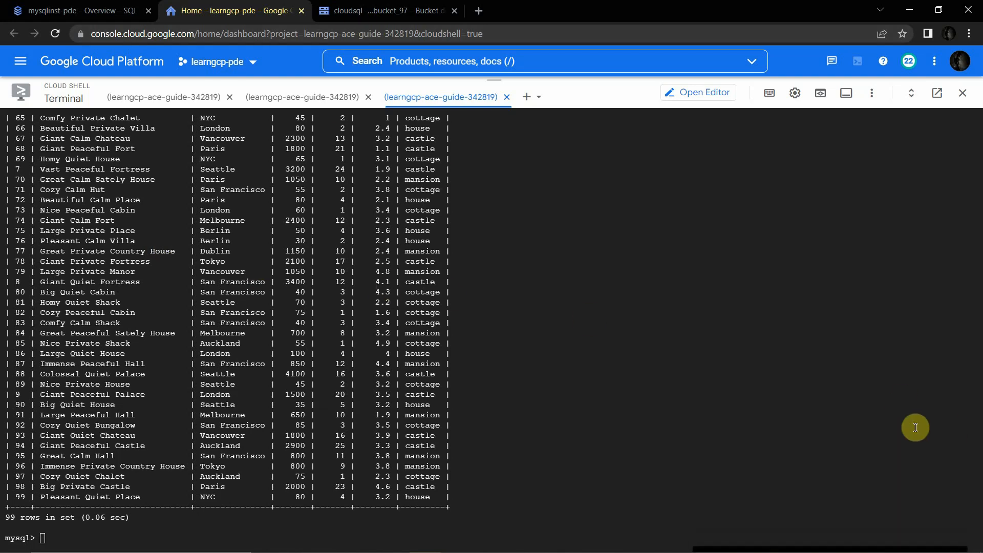
key(alt+Tab)
key(alt+Tab)
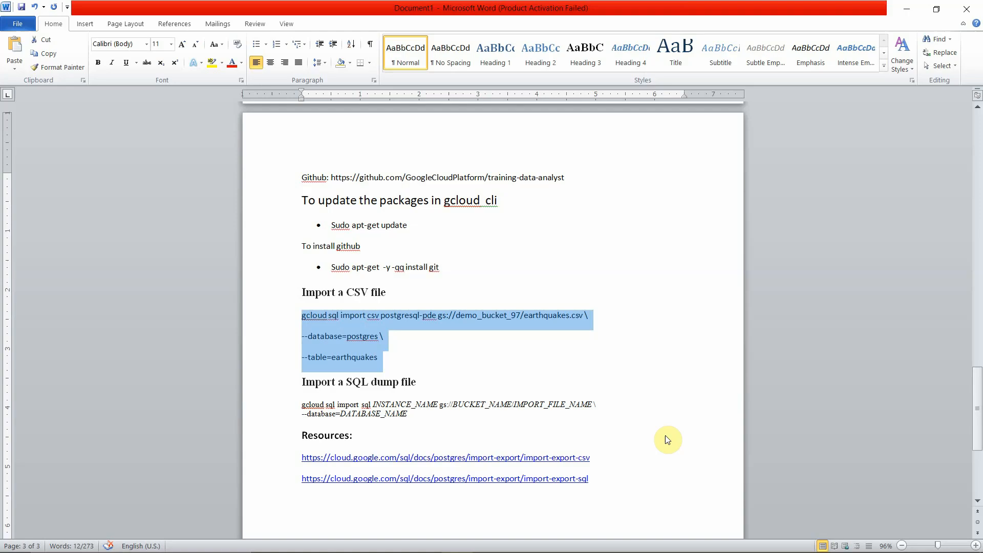
scroll(477, 380, down, 8)
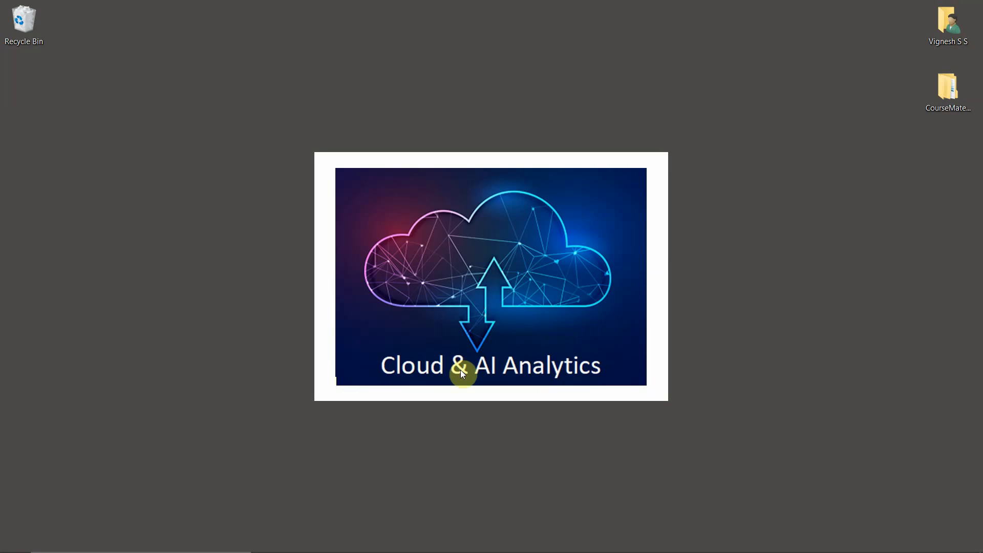